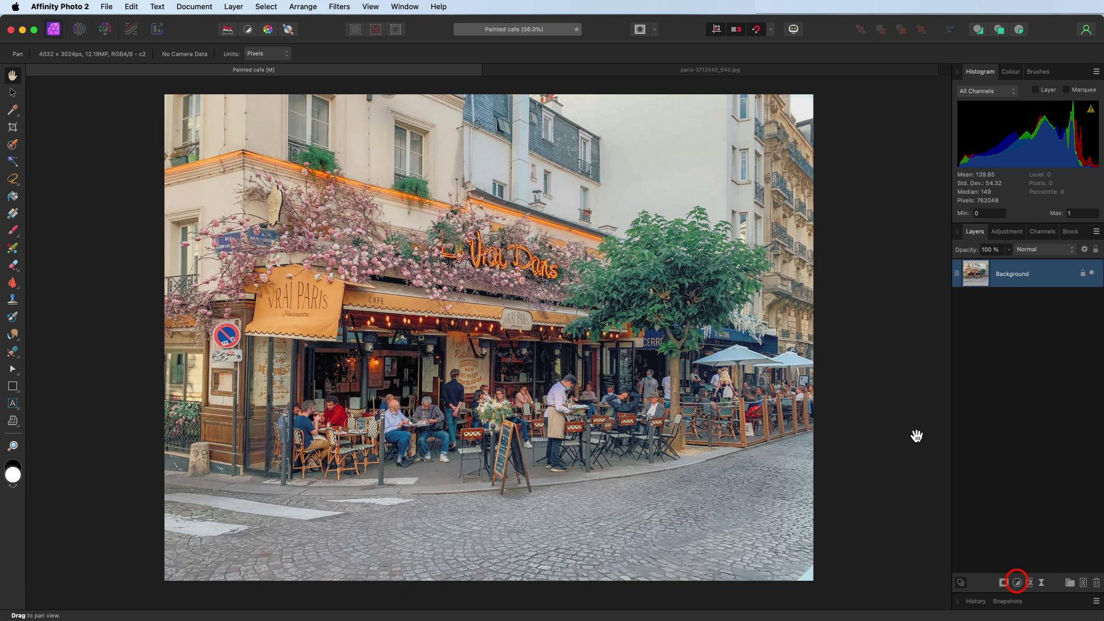
Add a Recolour adjustment with hue about 34°, saturation 23% and lightness 10%
click(1017, 582)
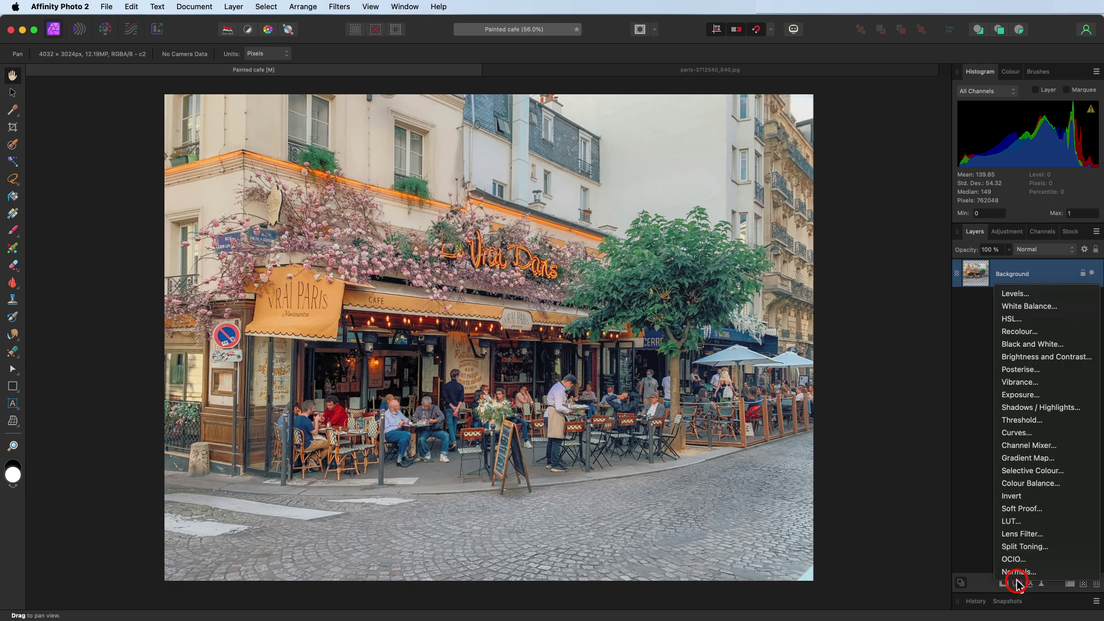
click(1013, 334)
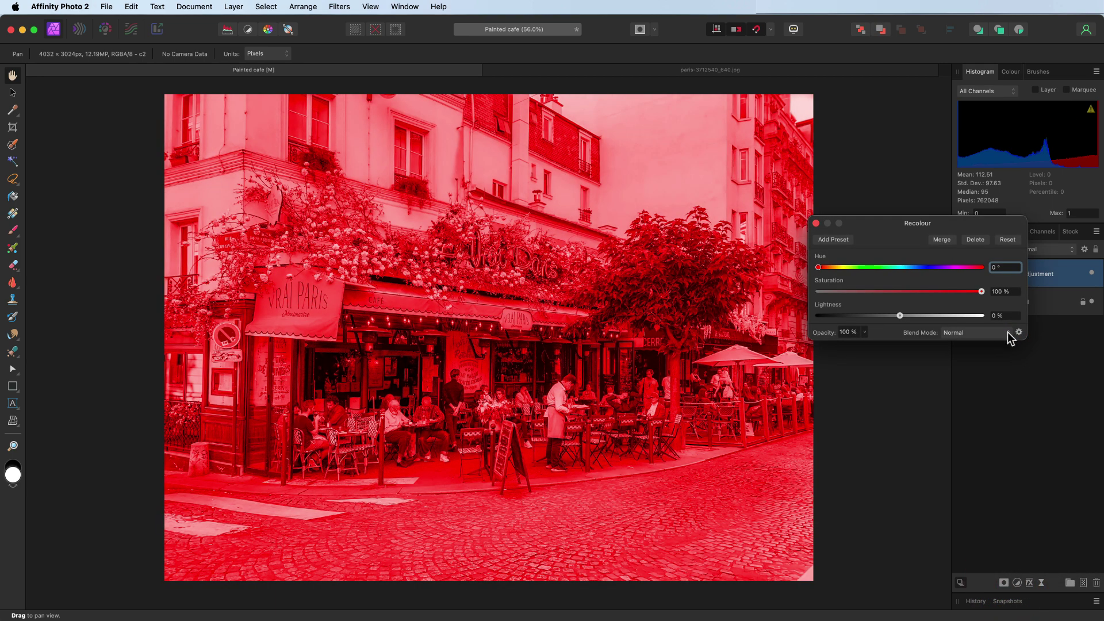
drag(818, 267, 833, 268)
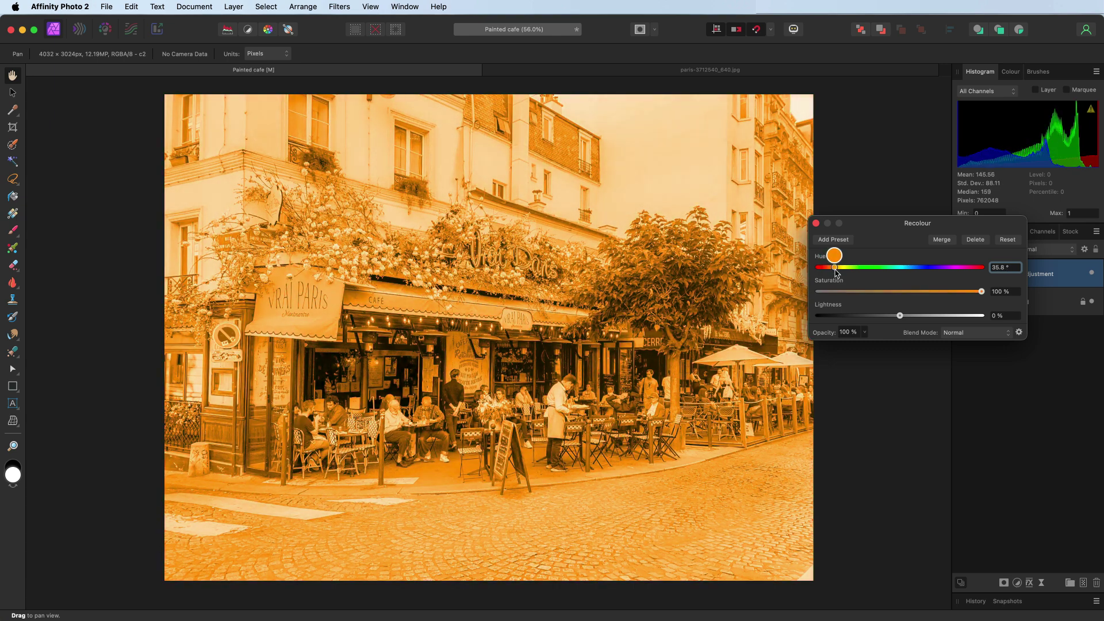
drag(835, 271, 835, 270)
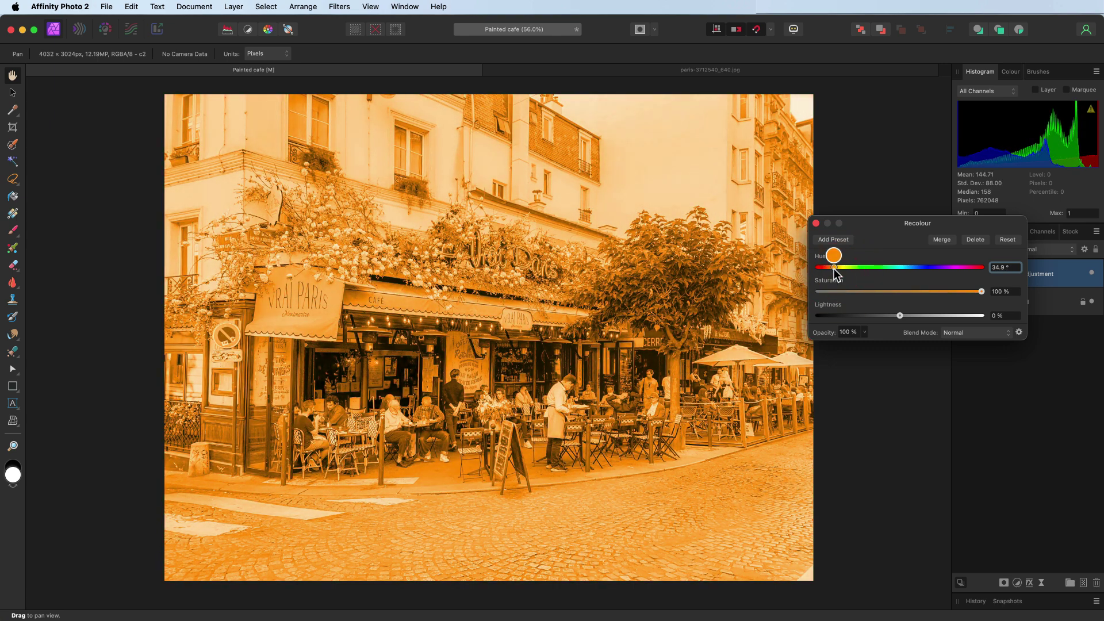
click(834, 268)
click(867, 291)
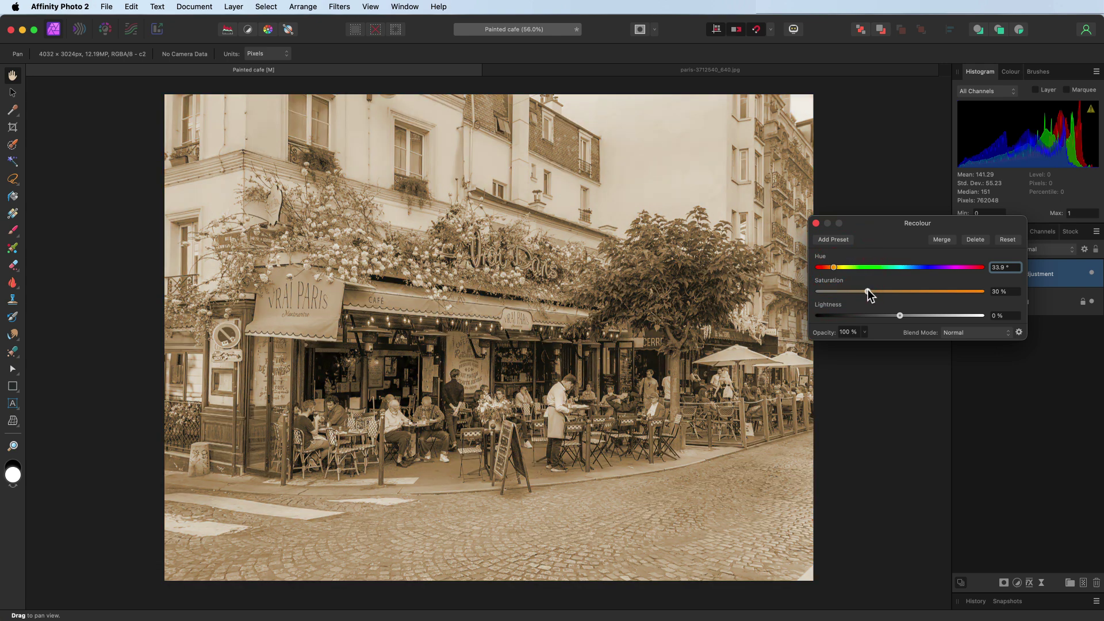
drag(869, 292, 866, 292)
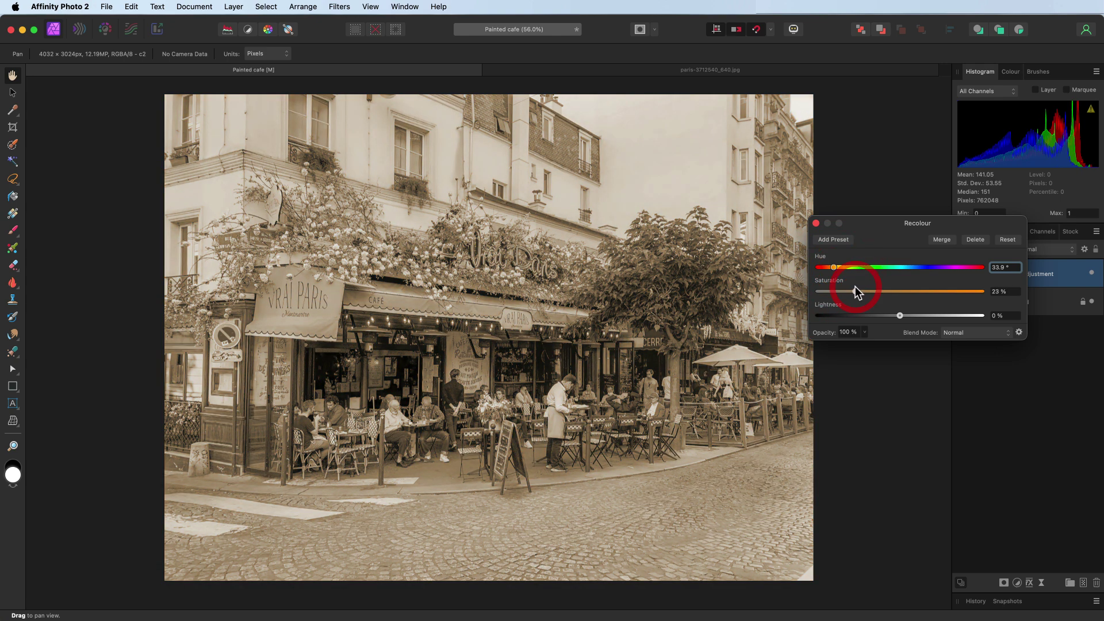
click(855, 291)
click(908, 315)
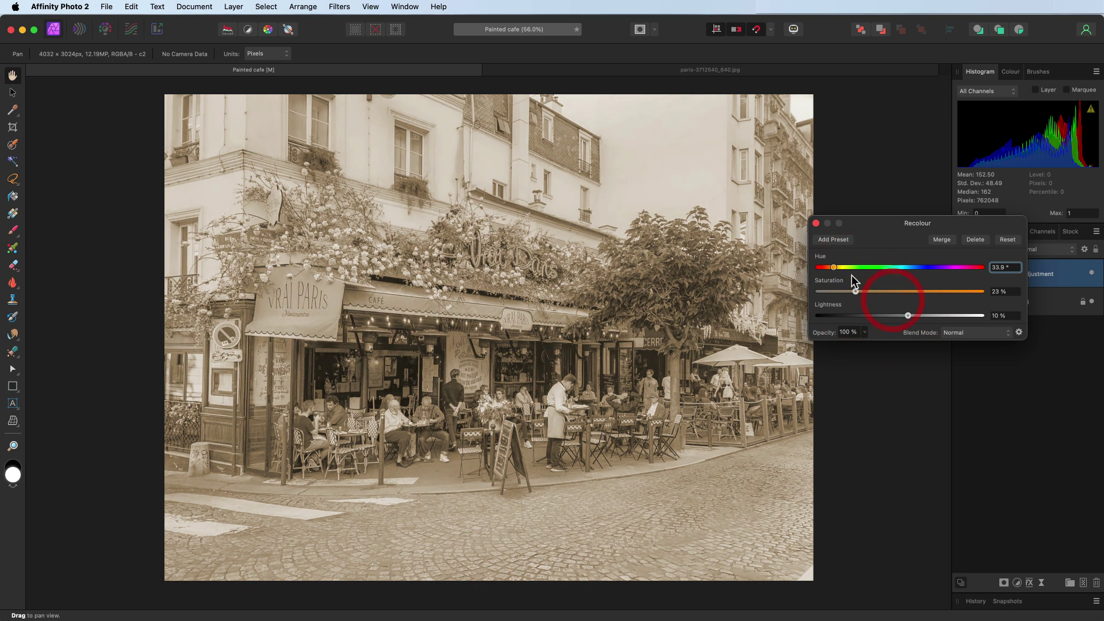
click(817, 224)
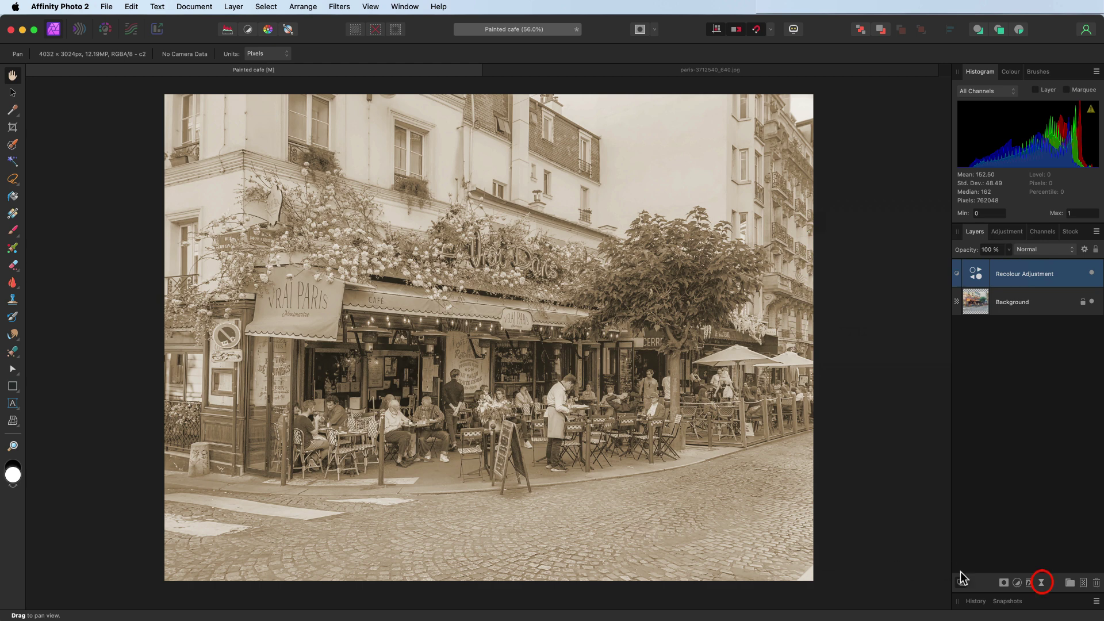
Add a live Vignette filter with exposure 4, shape 64% and scale 98%
click(1043, 585)
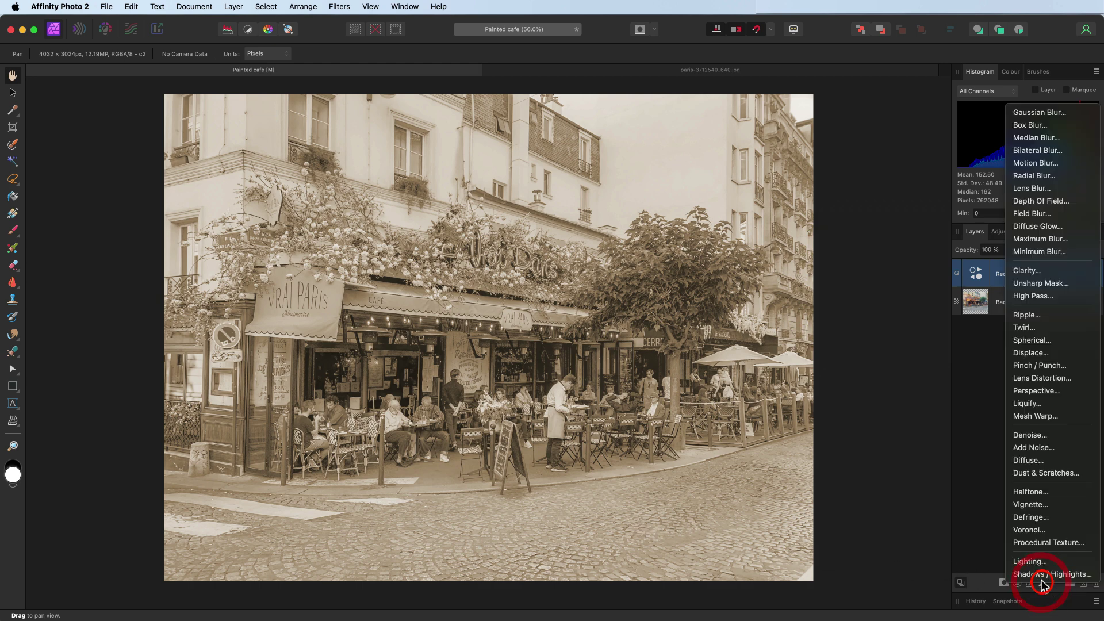
click(1046, 505)
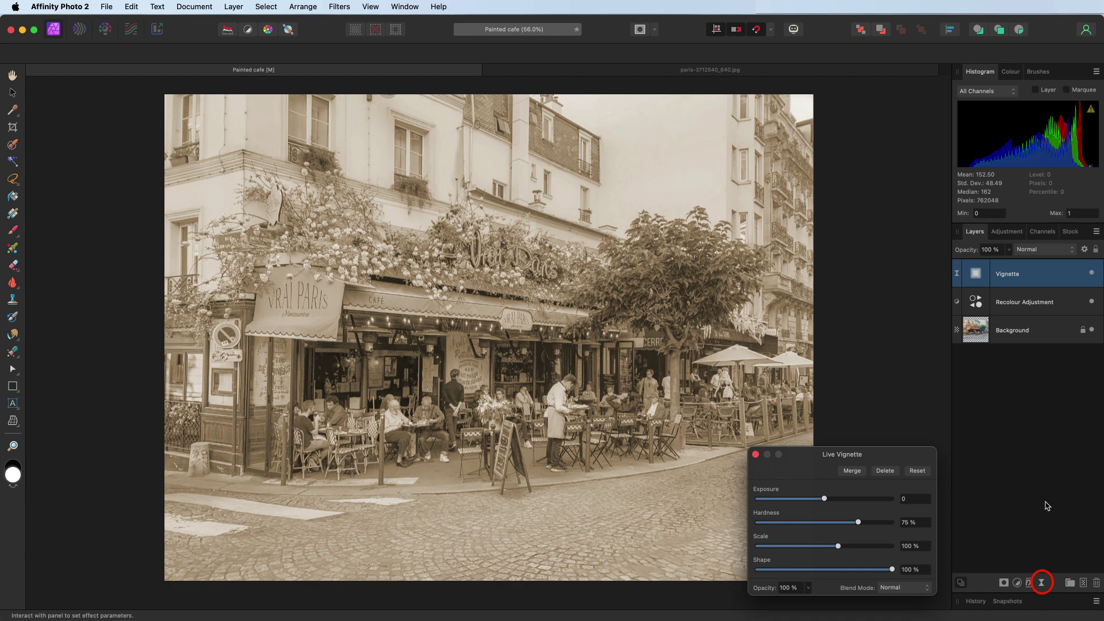
drag(825, 498, 897, 506)
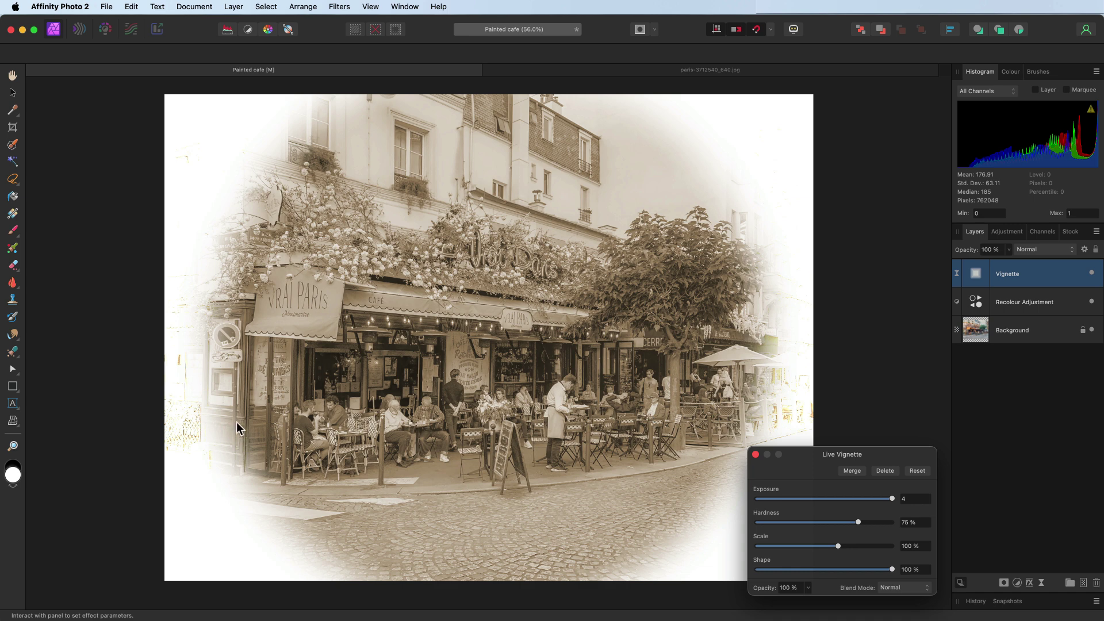
drag(819, 457, 926, 199)
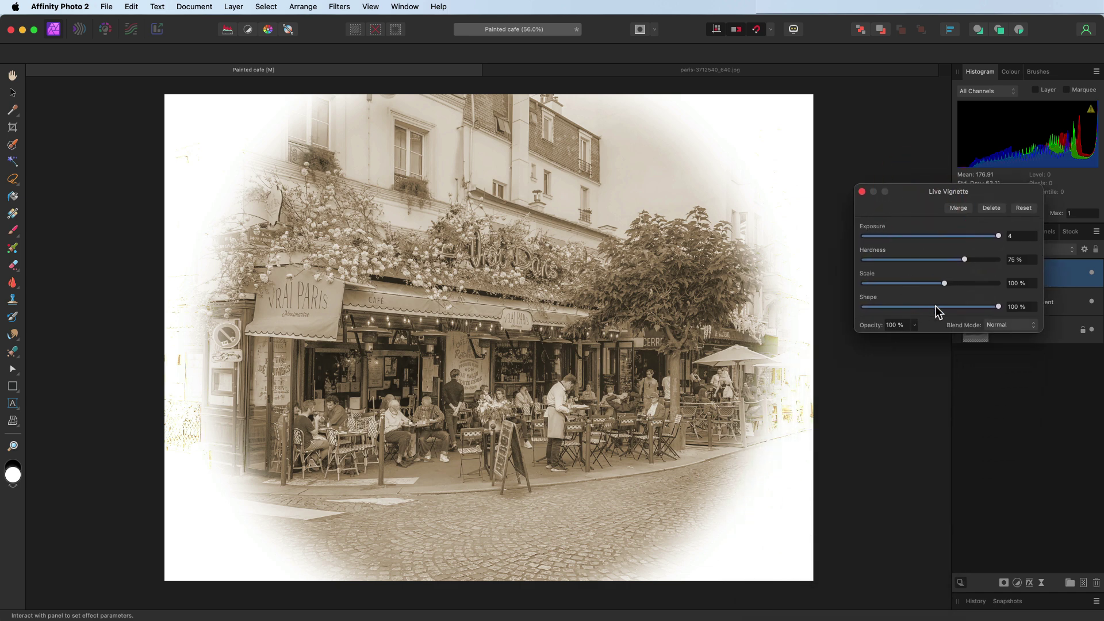
click(946, 307)
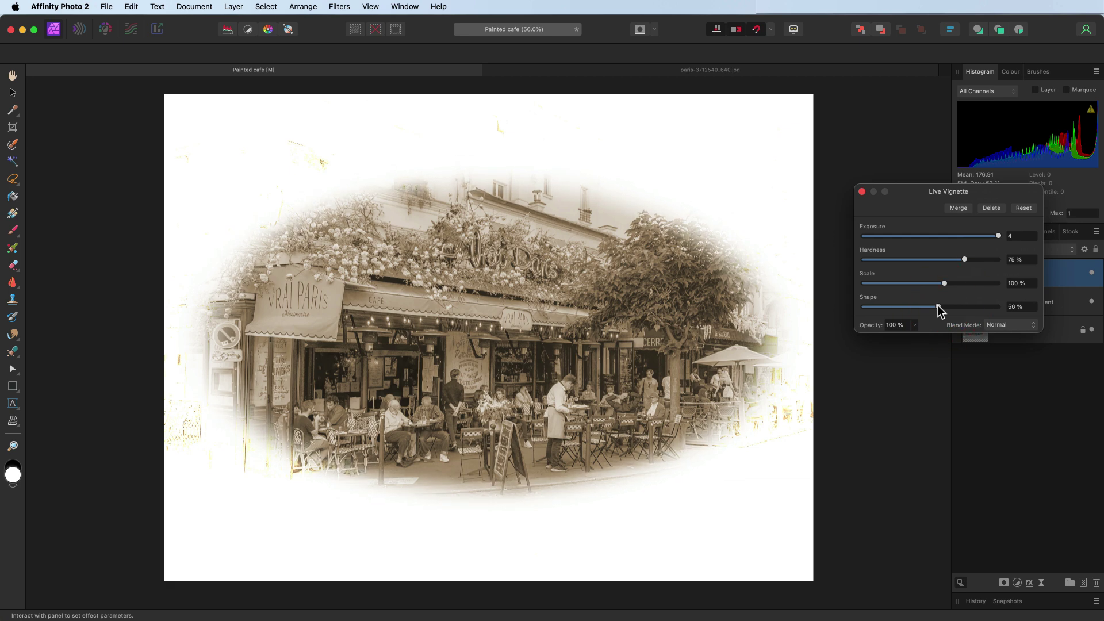
drag(946, 307, 950, 307)
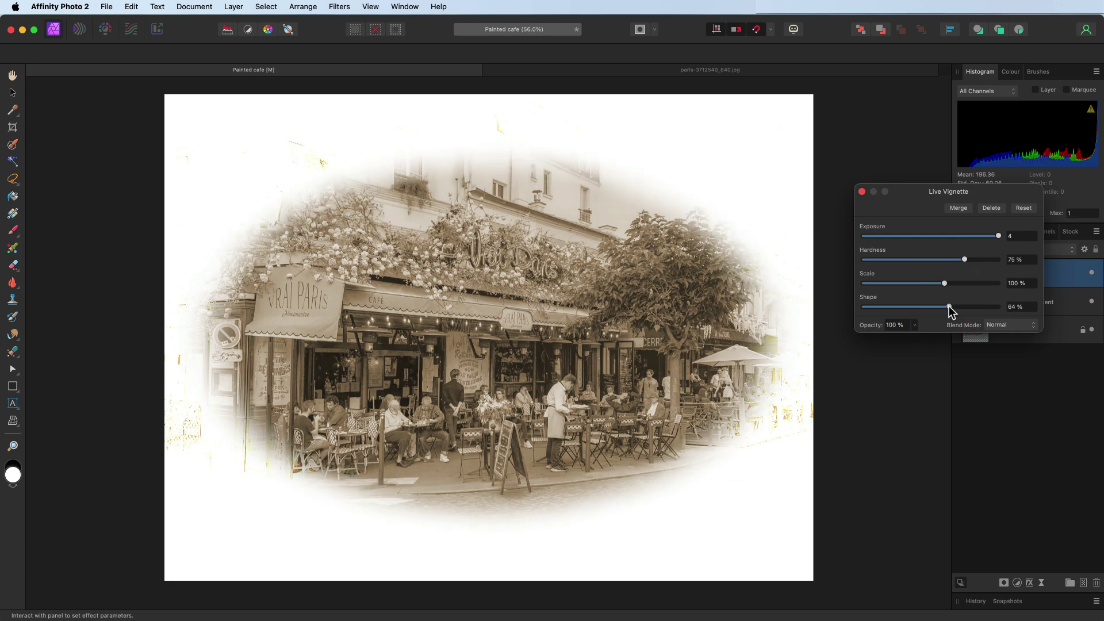
click(948, 308)
drag(945, 284, 944, 284)
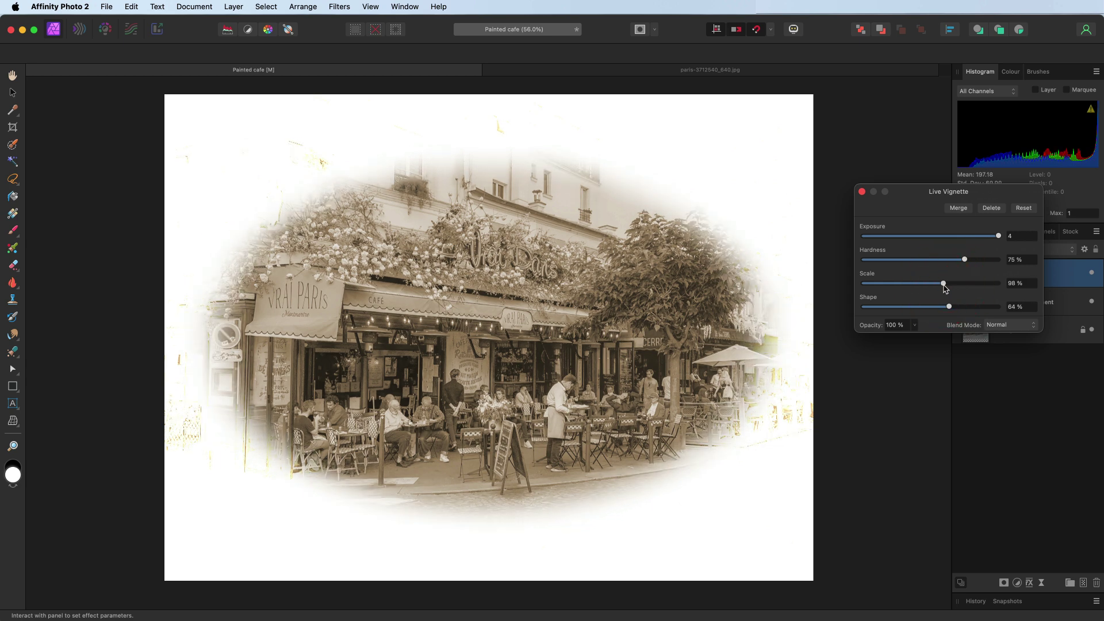
click(944, 284)
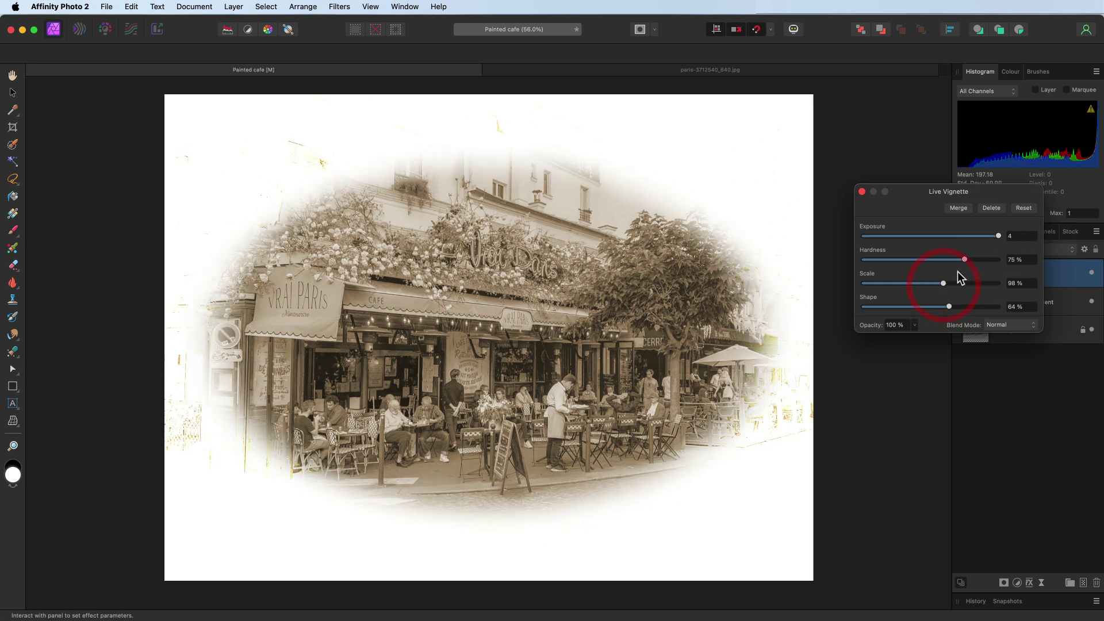
click(862, 192)
Raise the Recolour adjustment's lightness to 20%, then select the Vignette layer
double_click(978, 302)
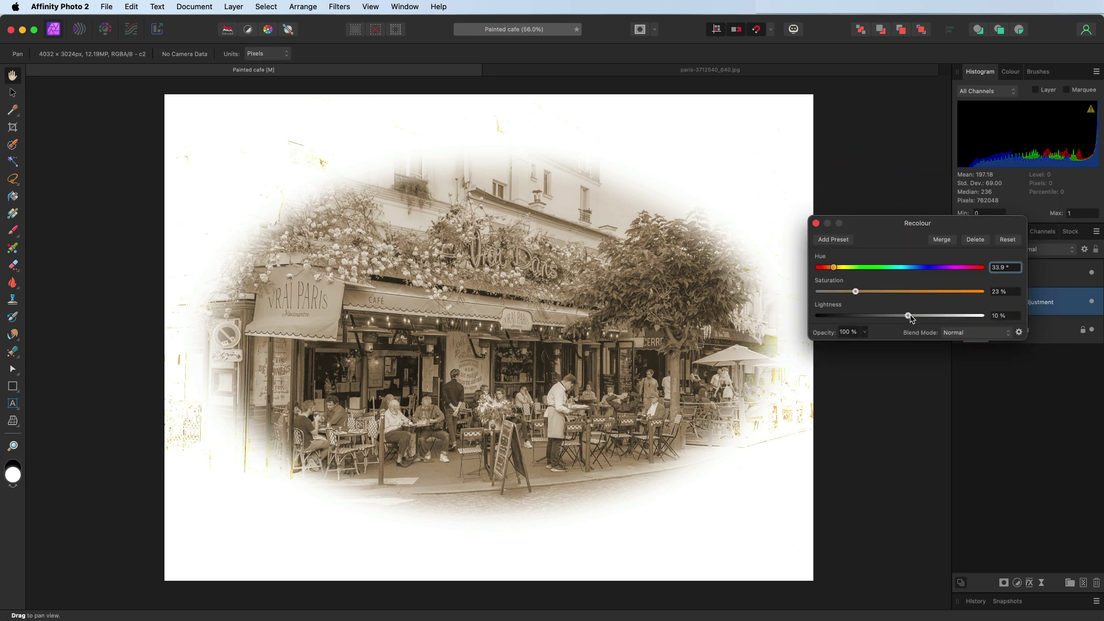
drag(910, 315, 919, 316)
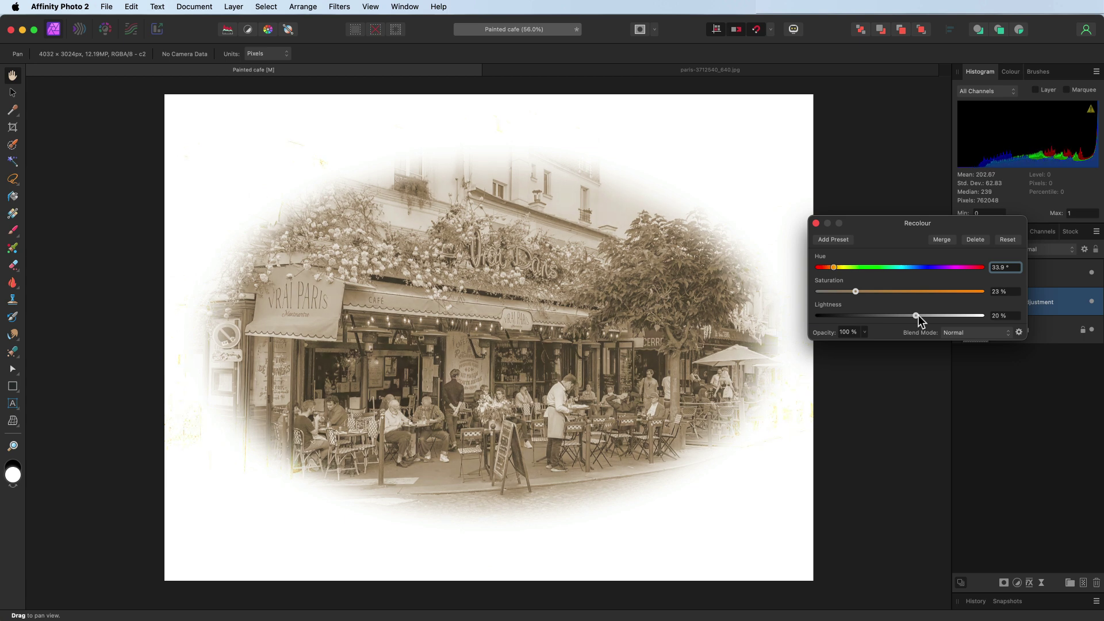
click(854, 267)
click(816, 223)
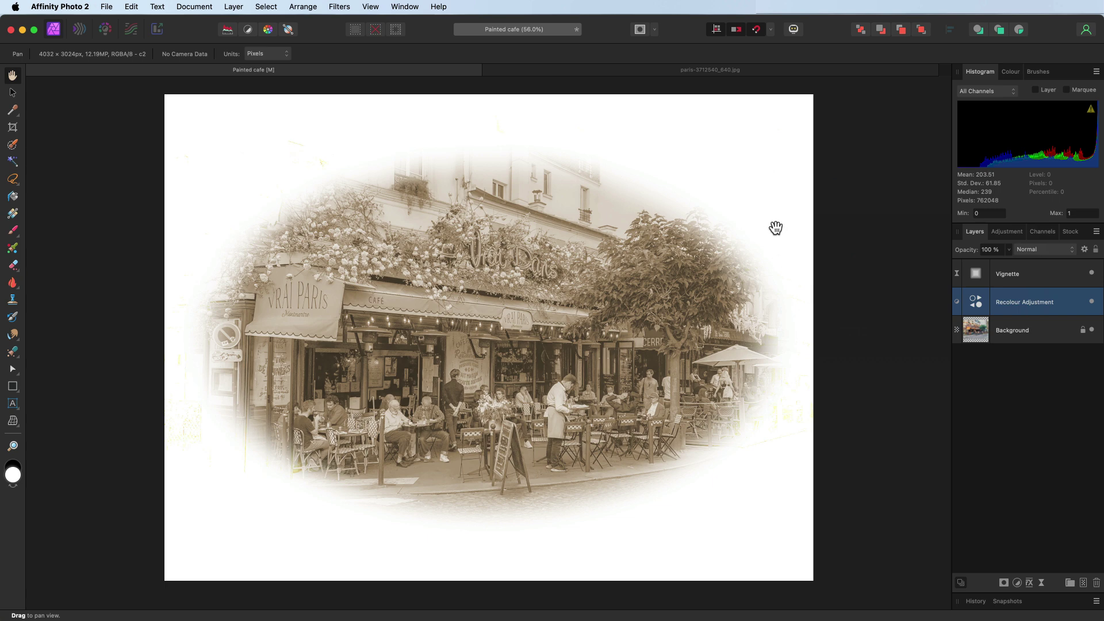
click(1008, 284)
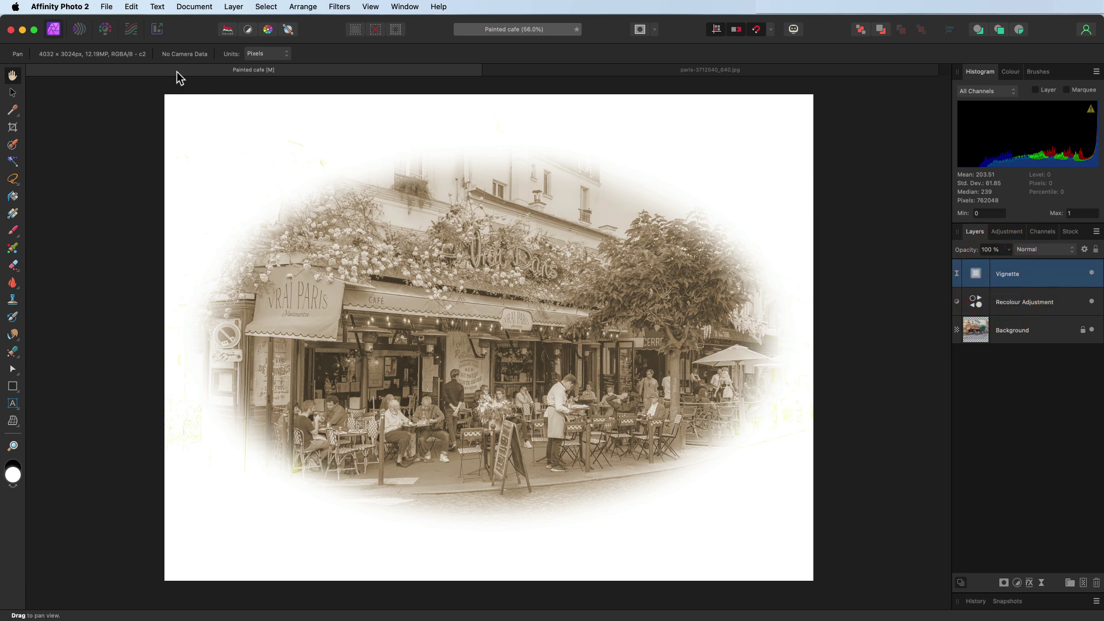
Place the image paper-1074131.jpg into the document
click(107, 8)
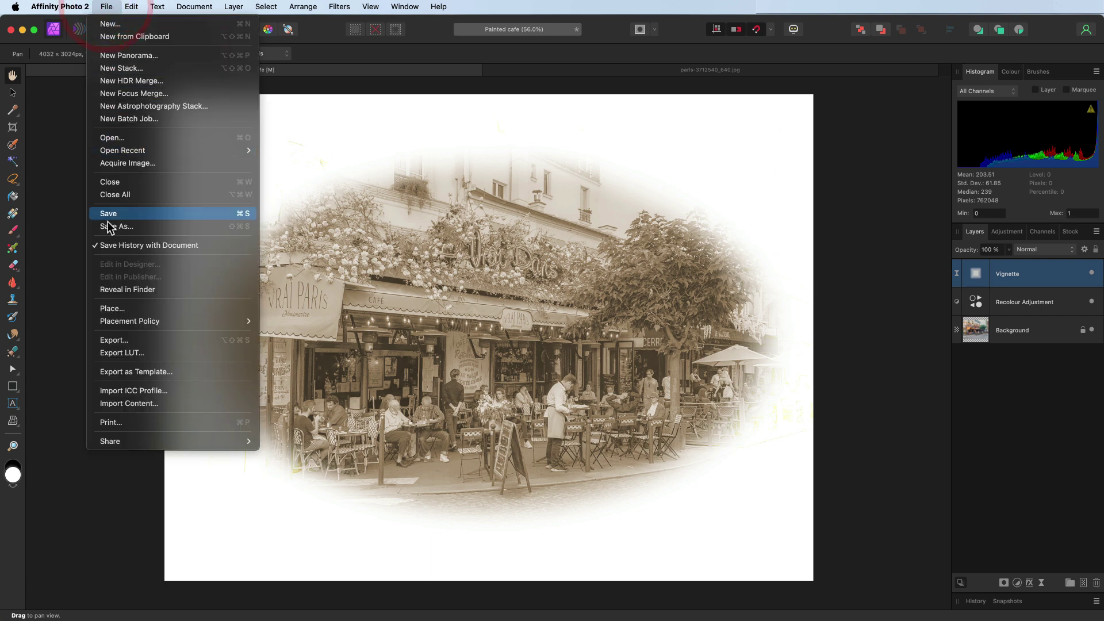
click(111, 309)
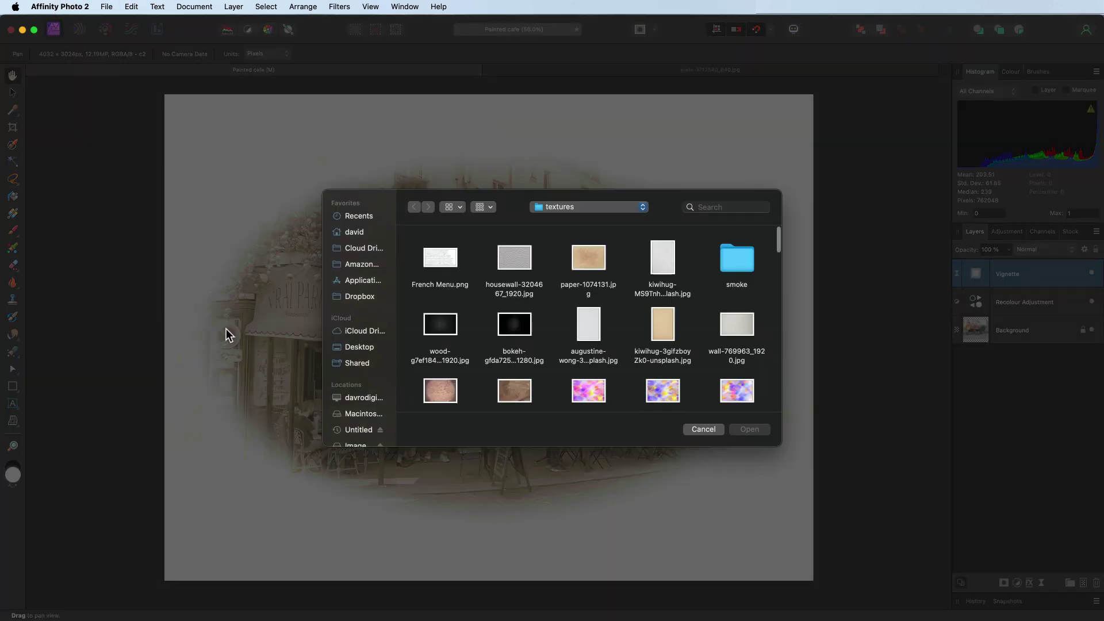
click(588, 257)
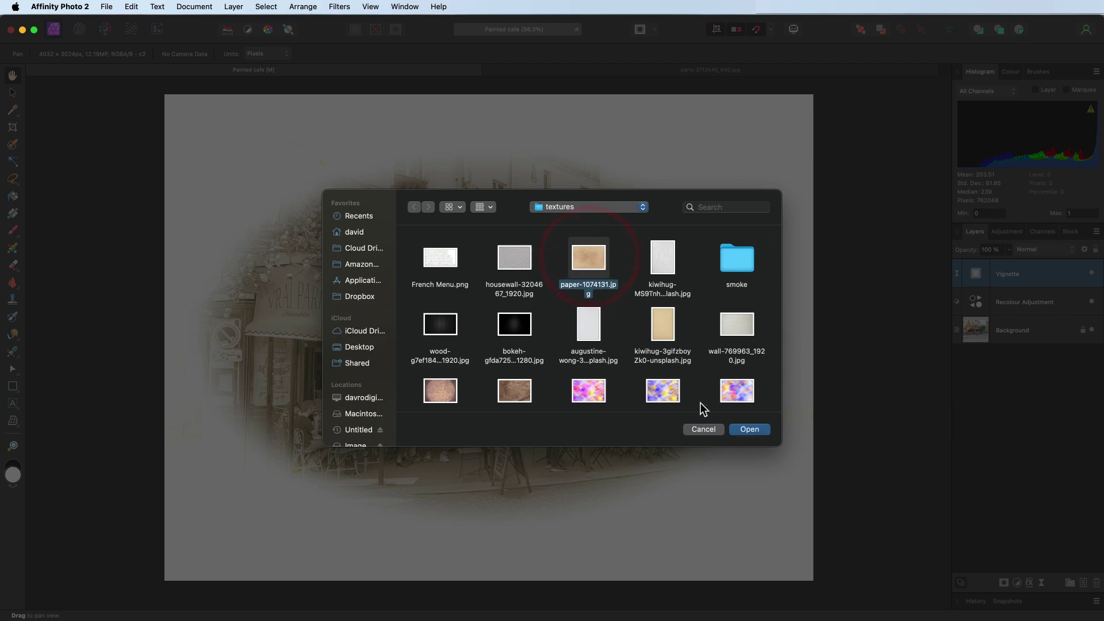
click(747, 431)
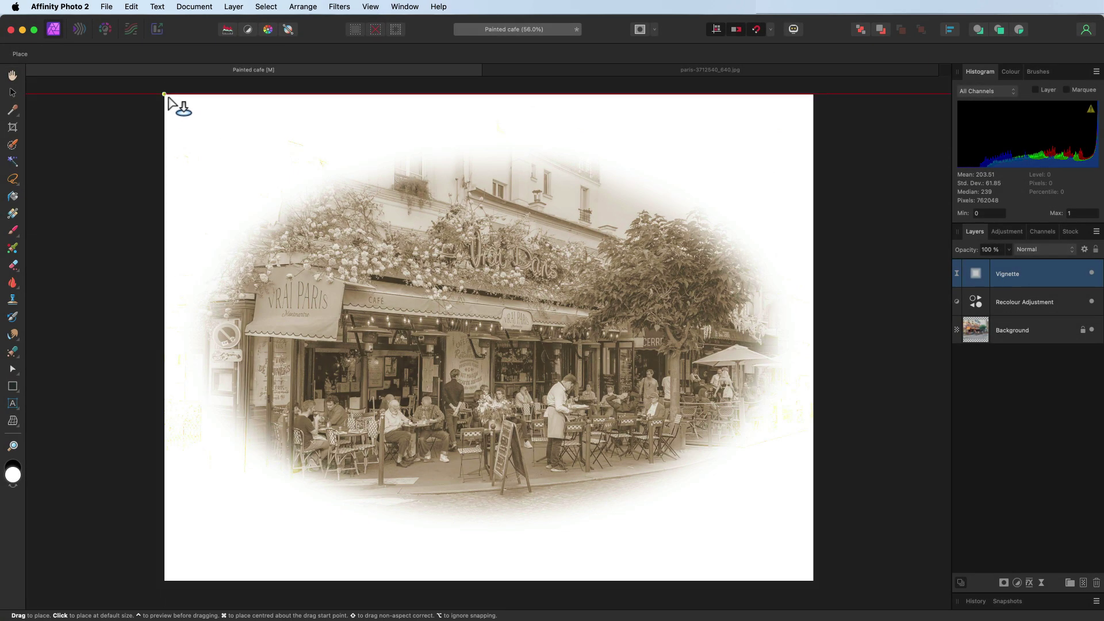
Stretch the paper texture over the canvas, extending it to the bottom edge
click(165, 95)
drag(213, 138, 779, 509)
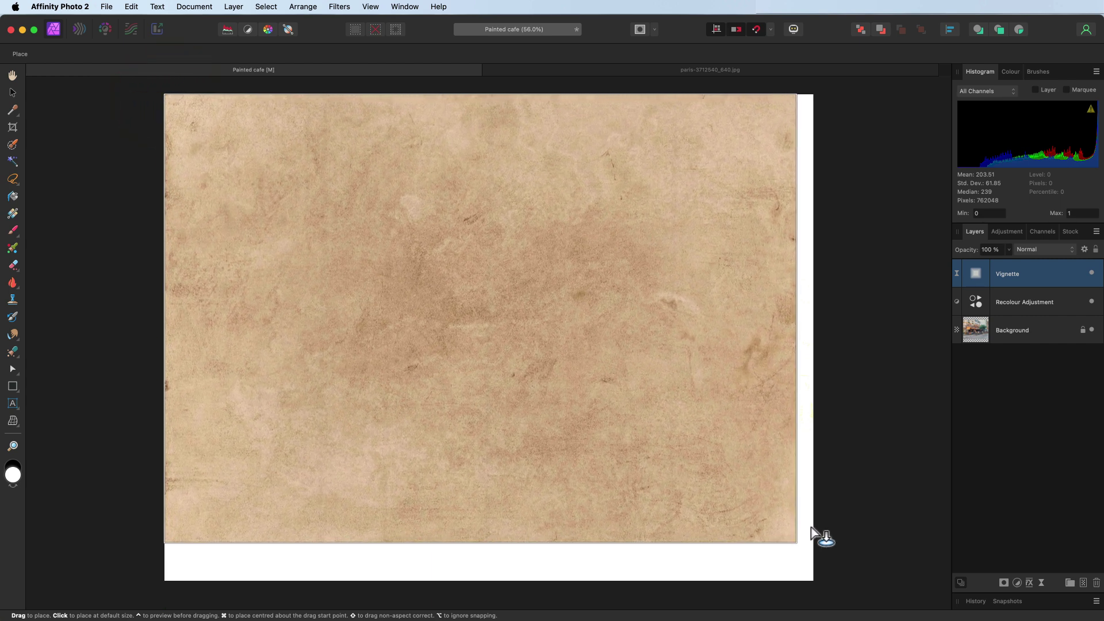
drag(779, 509, 812, 541)
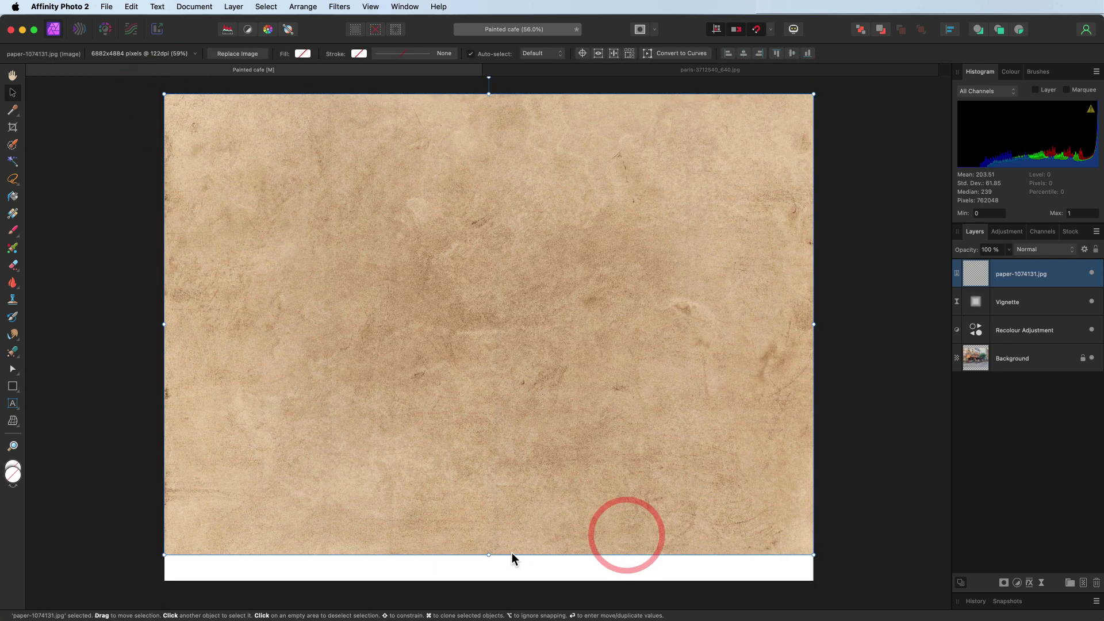
drag(488, 556, 488, 581)
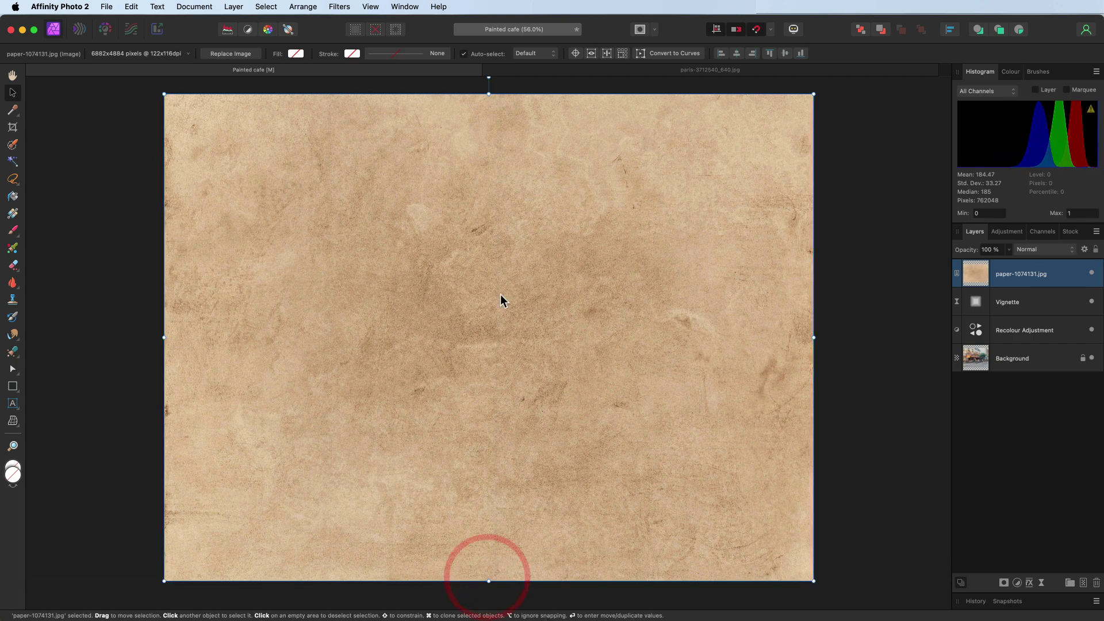
Set the paper layer to Multiply blend mode at 40% opacity
click(1039, 249)
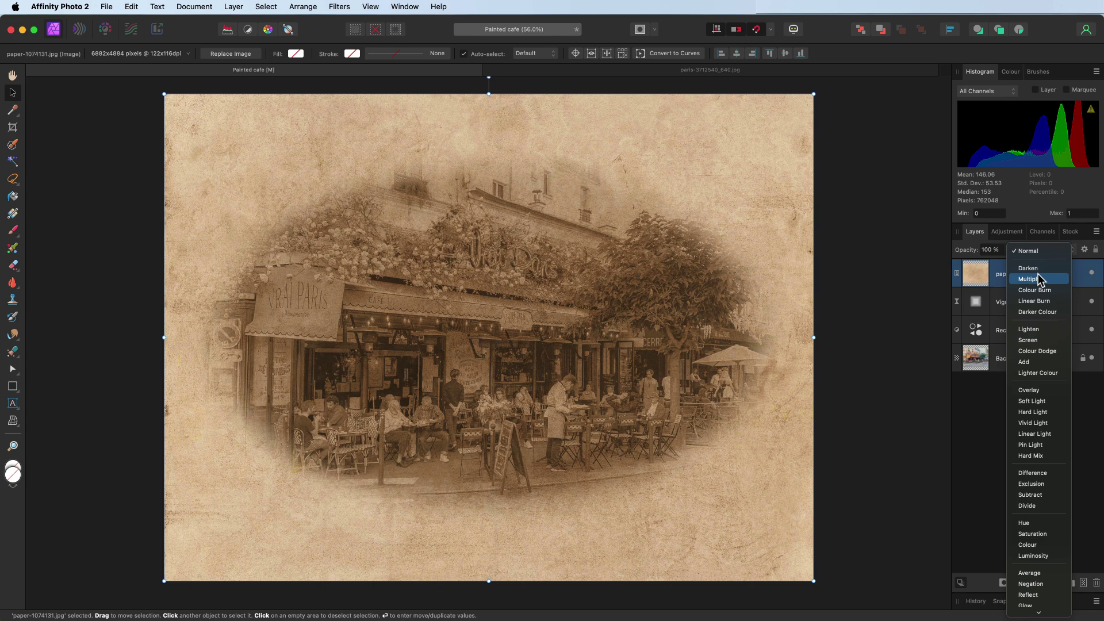
click(1039, 279)
click(1009, 250)
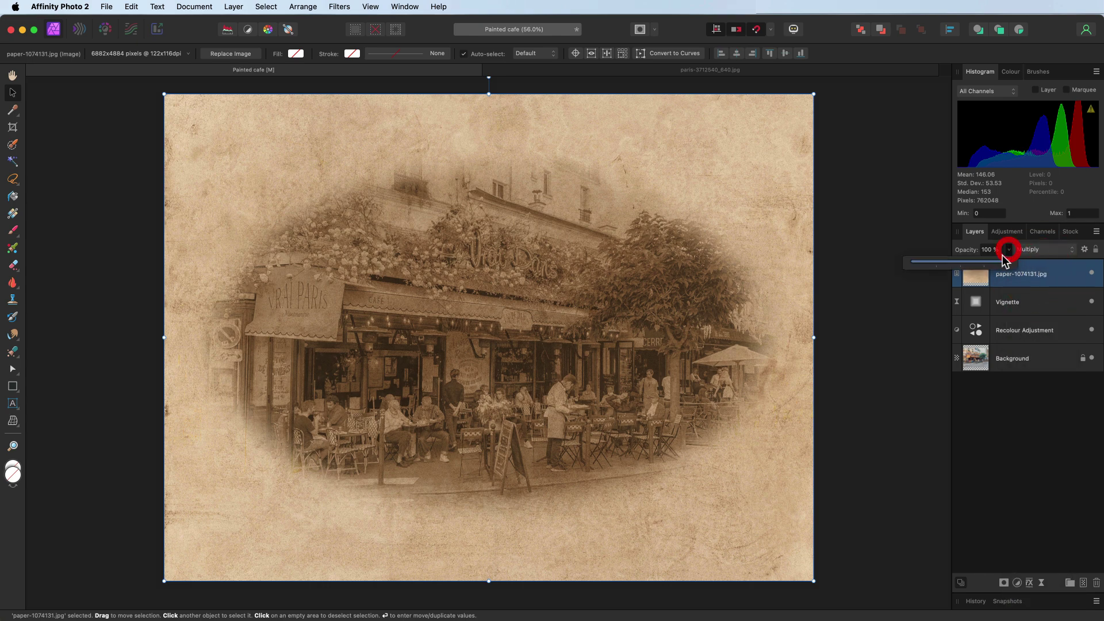
drag(1009, 262, 949, 263)
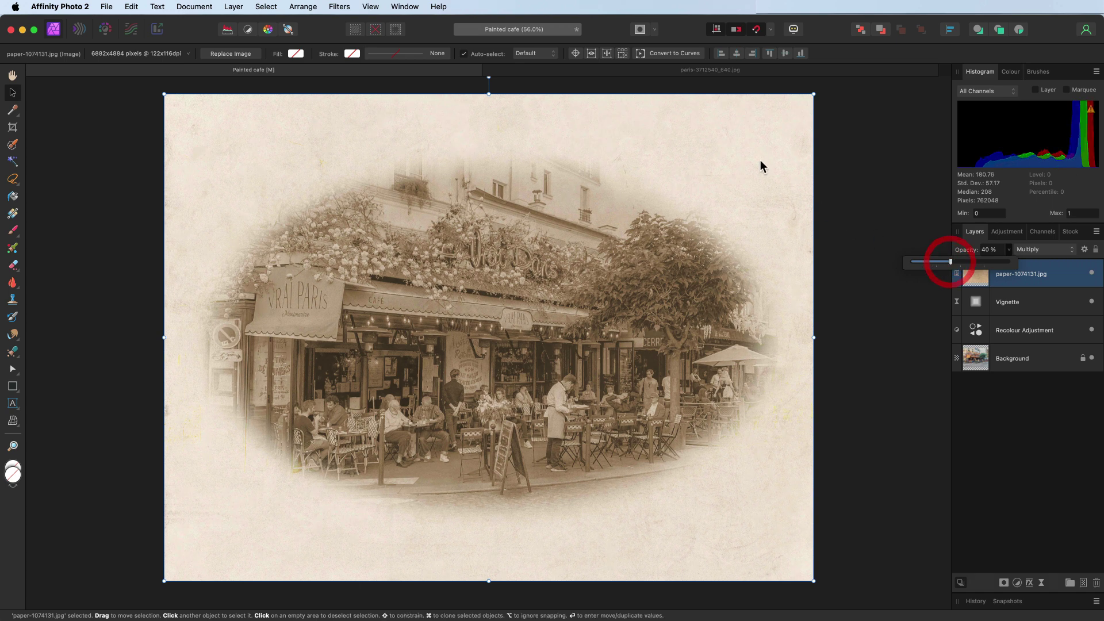
click(912, 309)
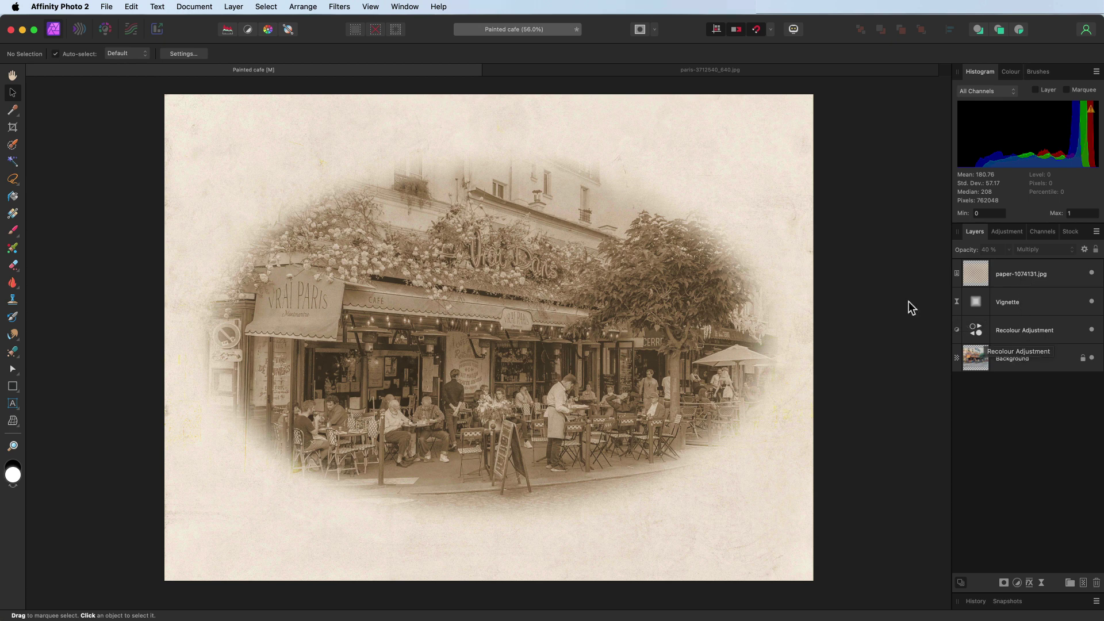
click(1020, 275)
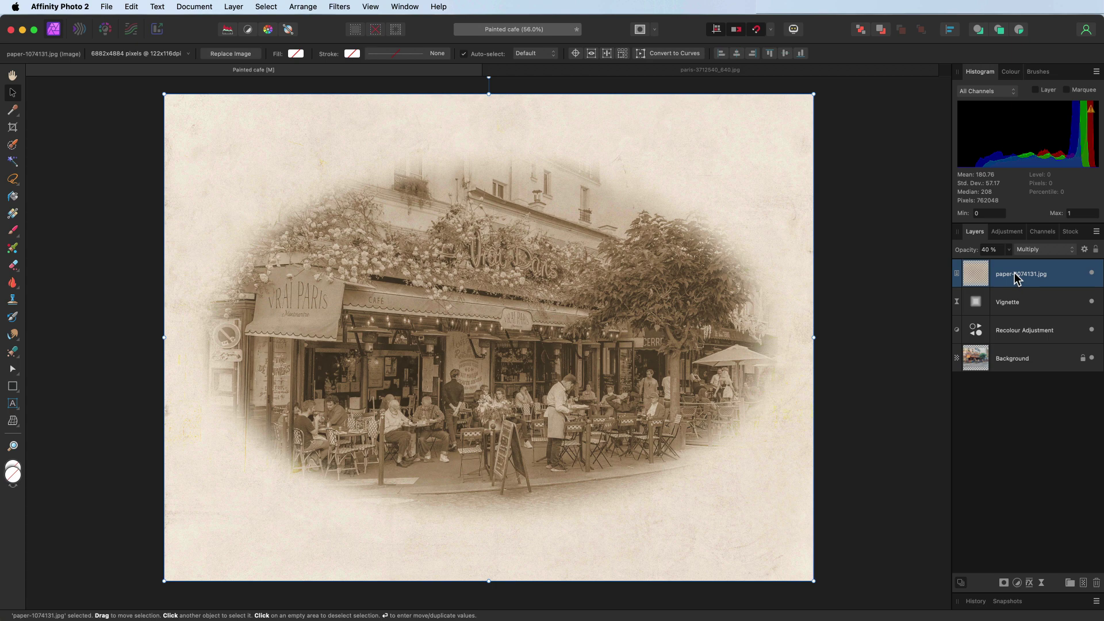
Merge visible into a new layer, then group the paper, Vignette and Recolour layers
right_click(1015, 279)
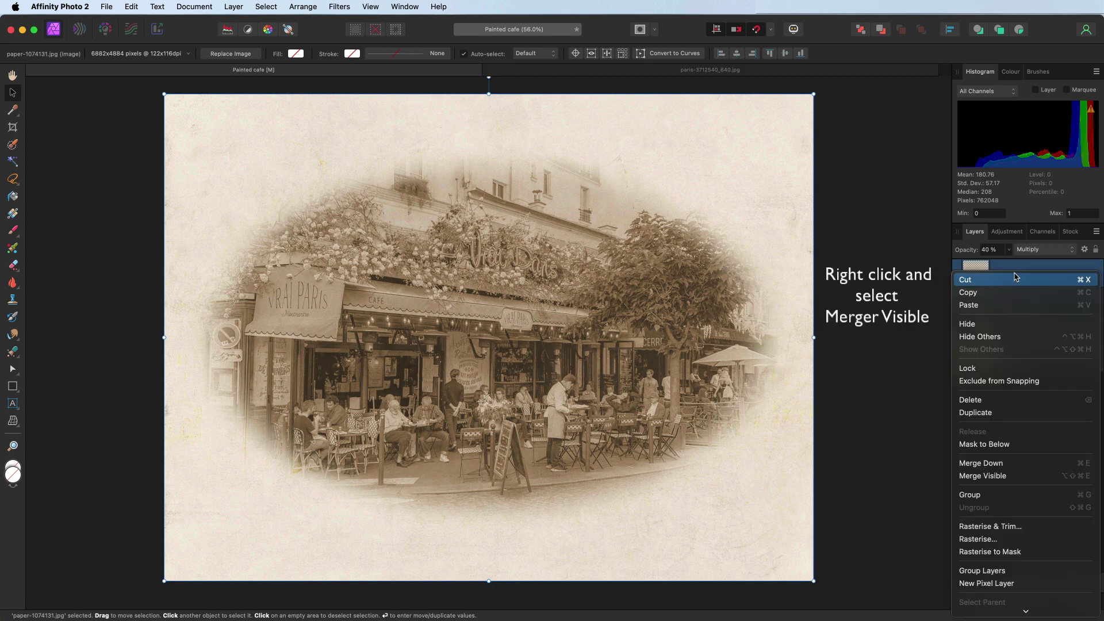
click(1003, 477)
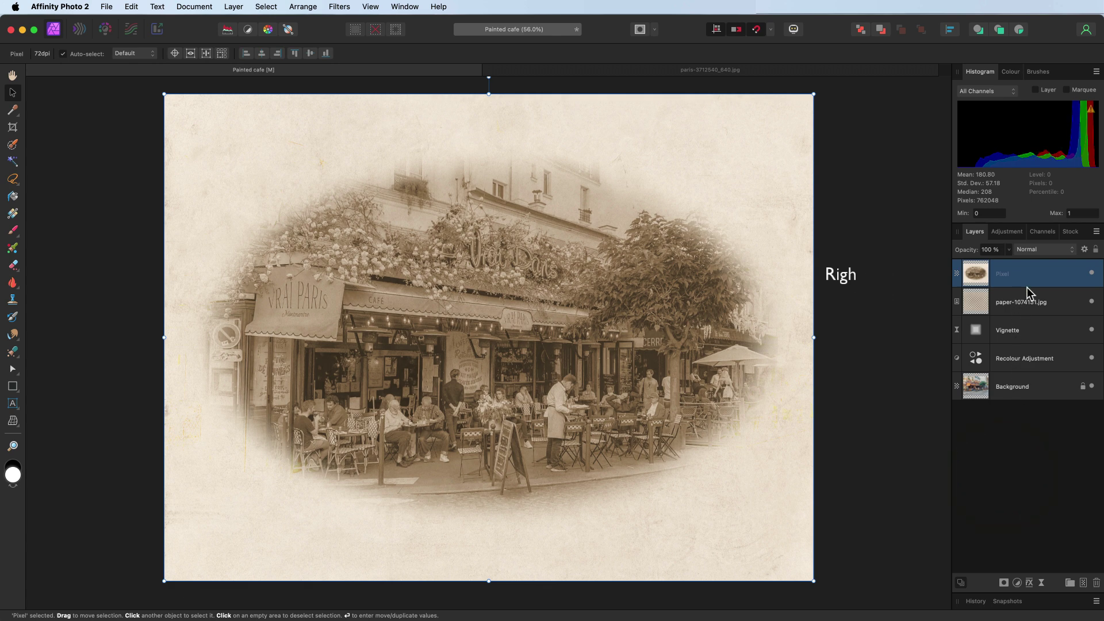
click(1016, 306)
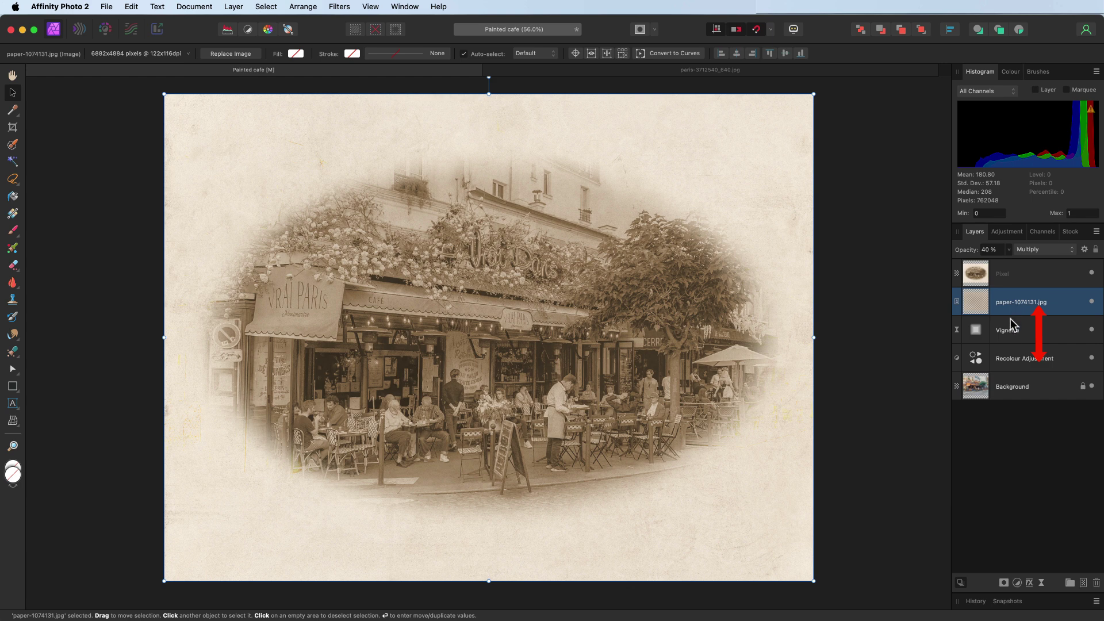
shift+click(1012, 363)
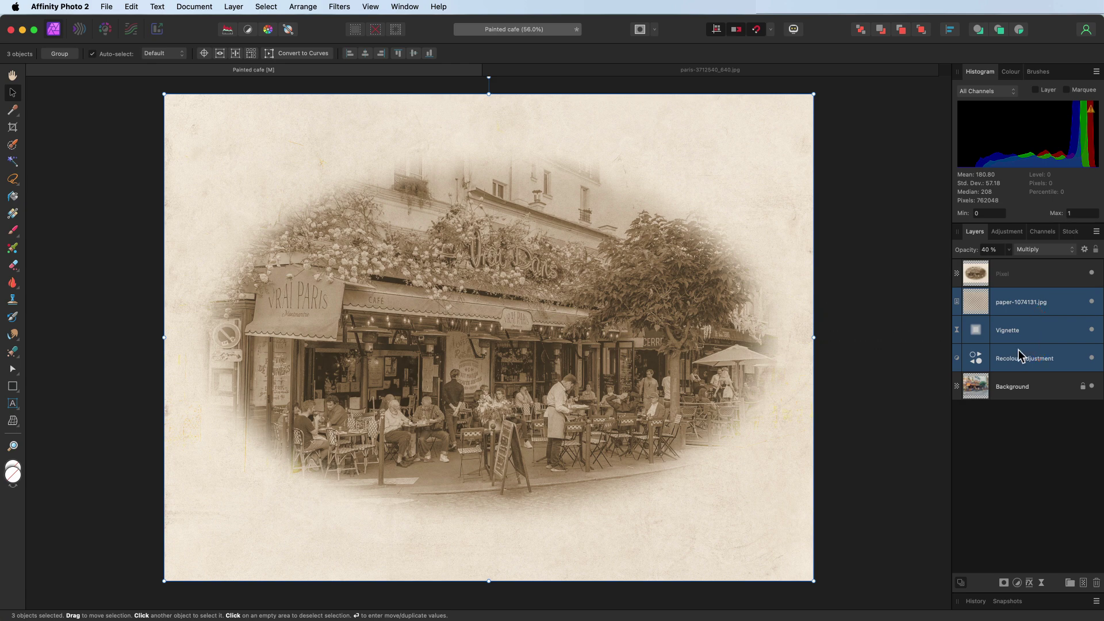
key(super+g)
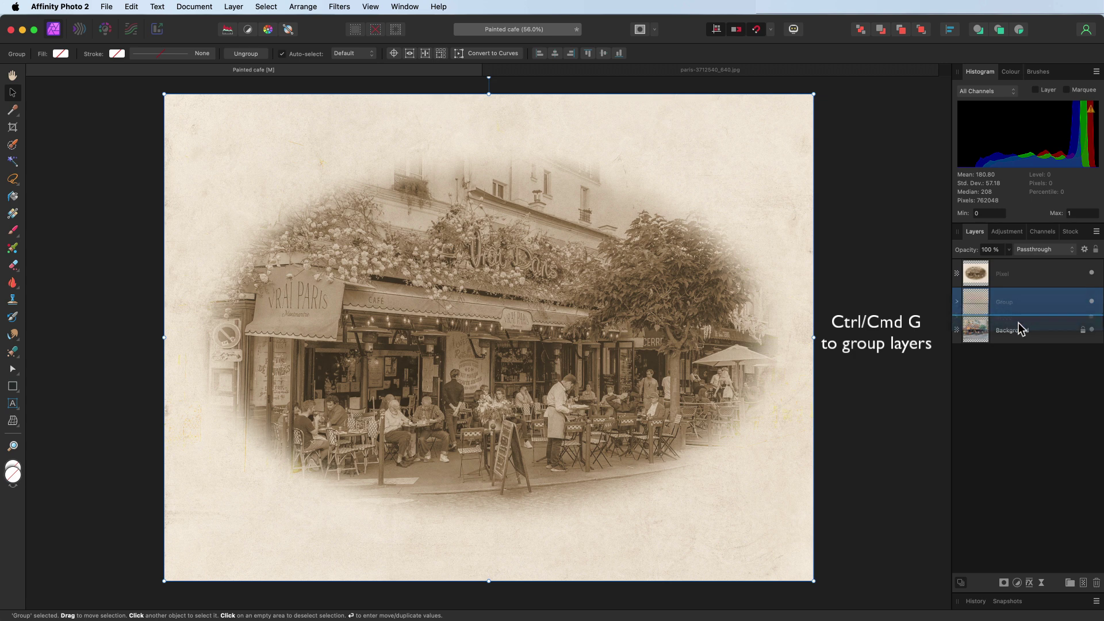
Move the group below Background, hide the merged layer, and select Background
drag(1021, 309, 1019, 343)
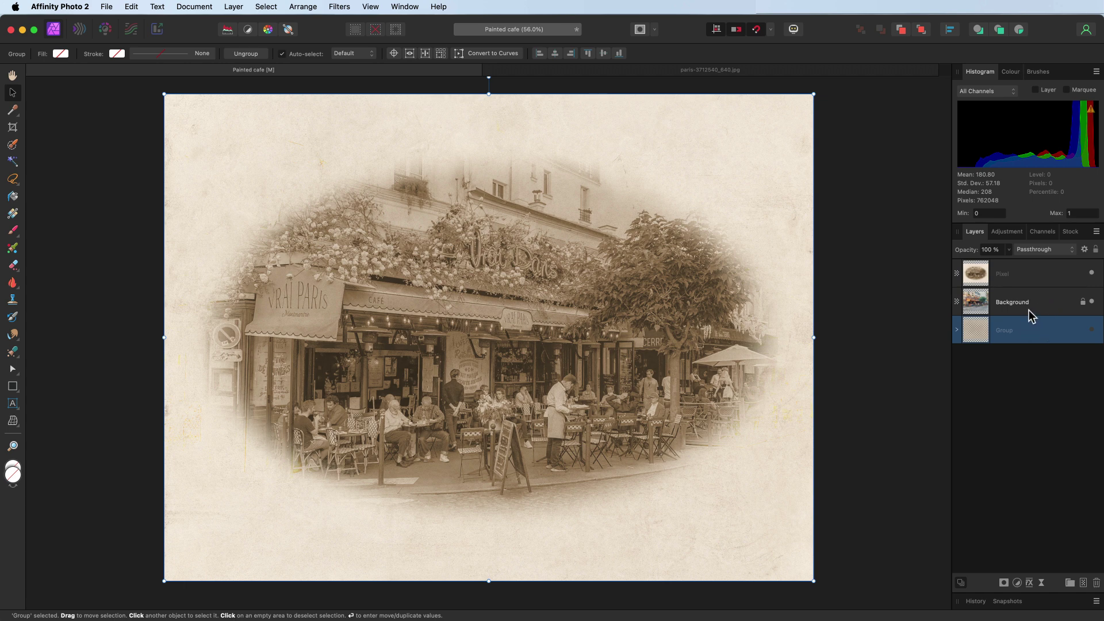
click(1091, 273)
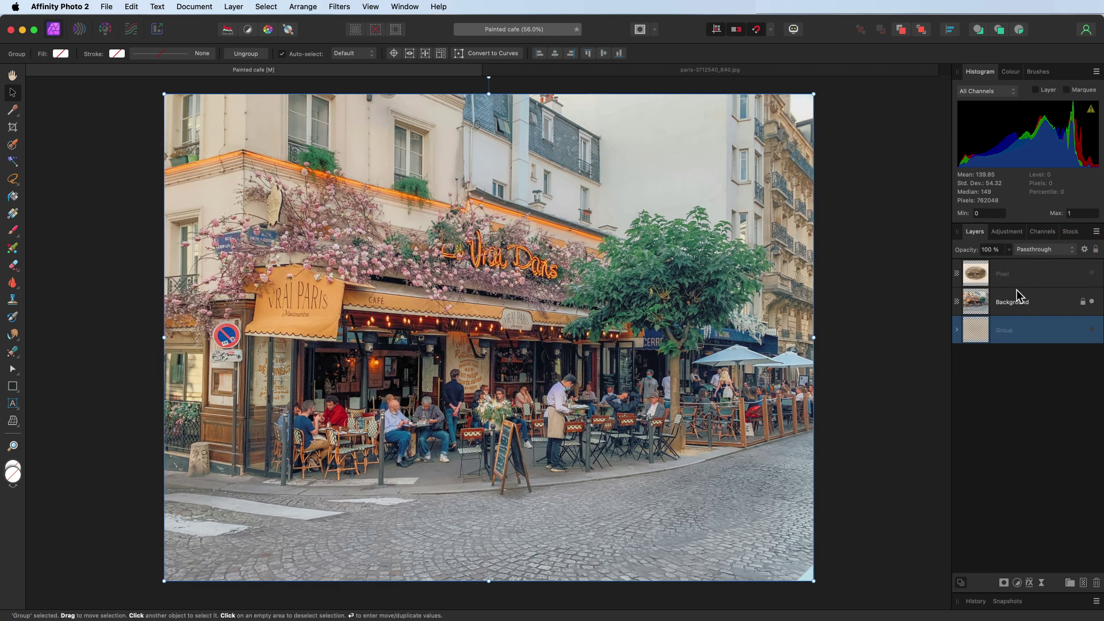
click(1009, 303)
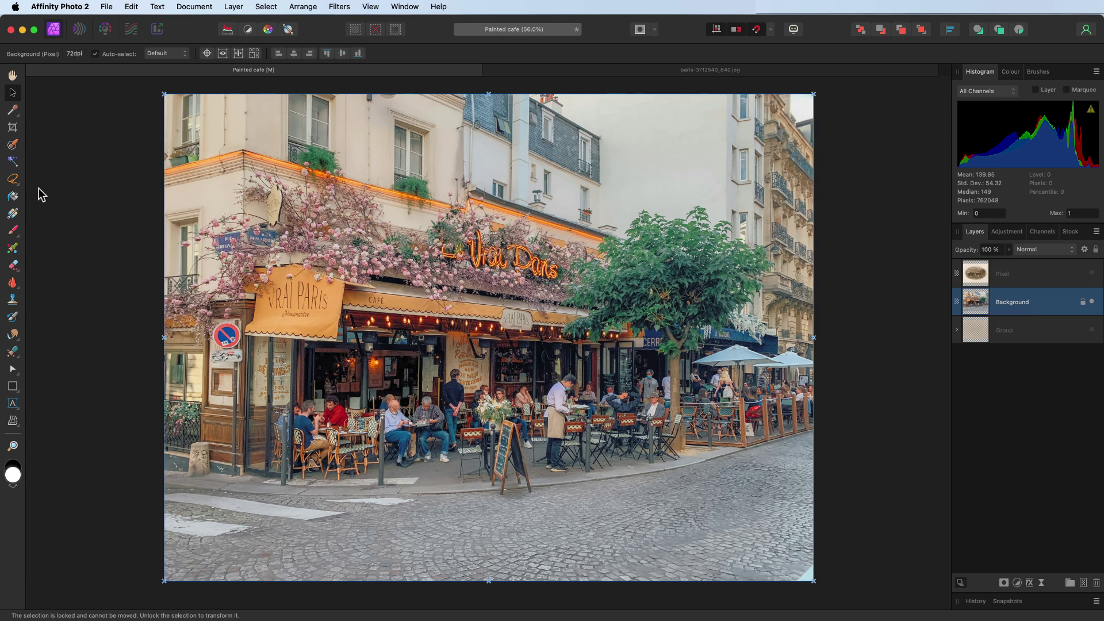
Marquee-select a tall rectangle over the cafe's left storefront and VRAI PARIS awning
click(14, 182)
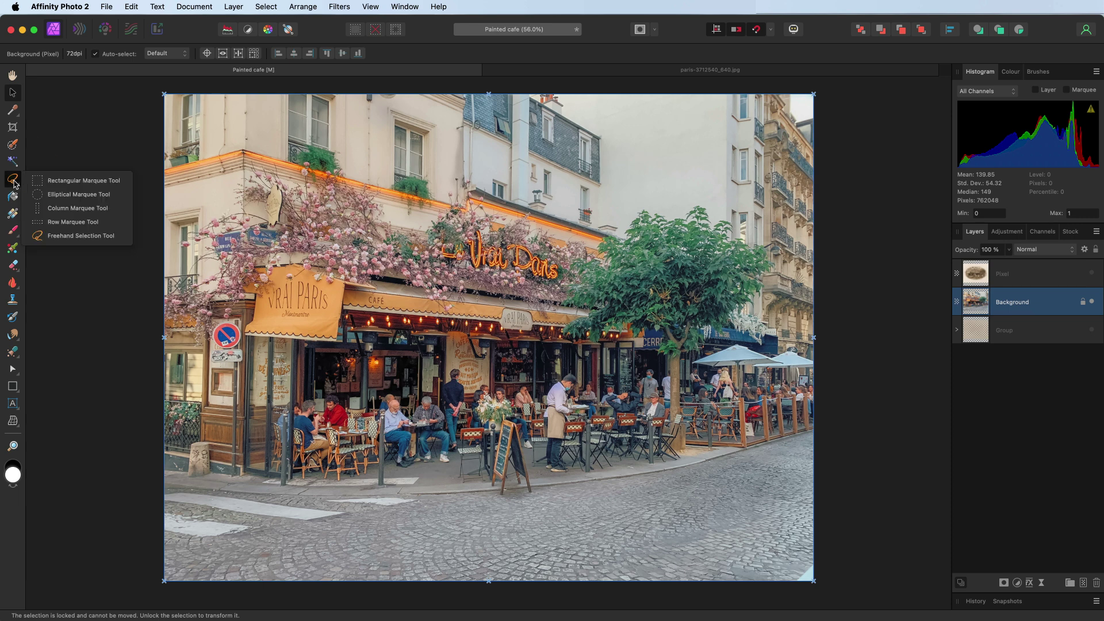
click(50, 183)
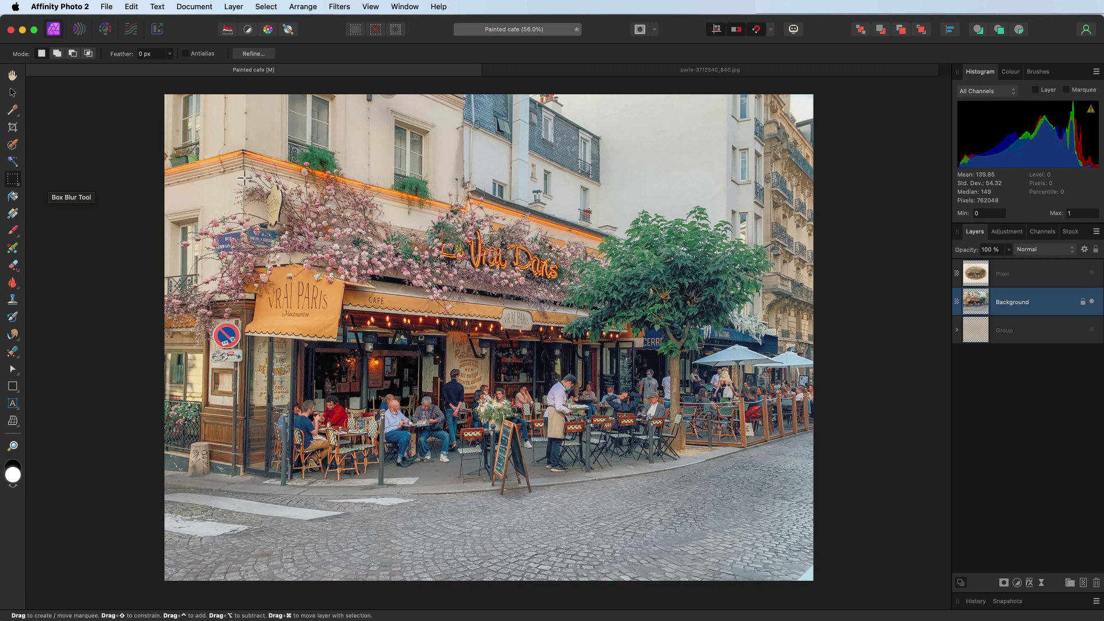
mouse_move(245, 179)
mouse_down()
mouse_move(464, 464)
mouse_move(469, 499)
mouse_up()
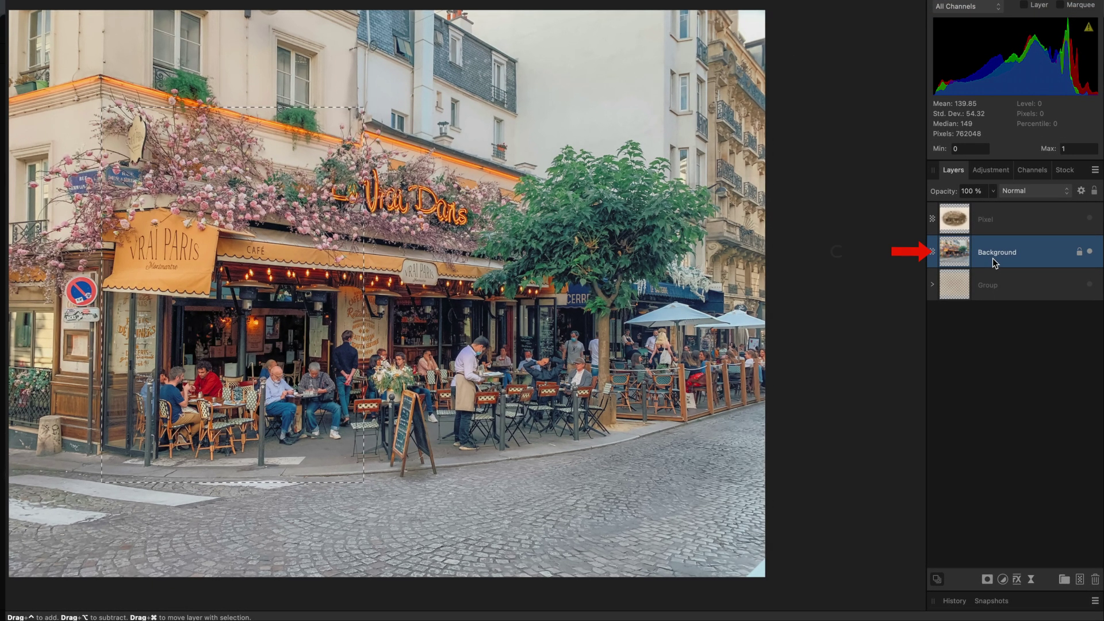
Duplicate the selection onto a layer named '1st' and move it to the top
key(ctrl+j)
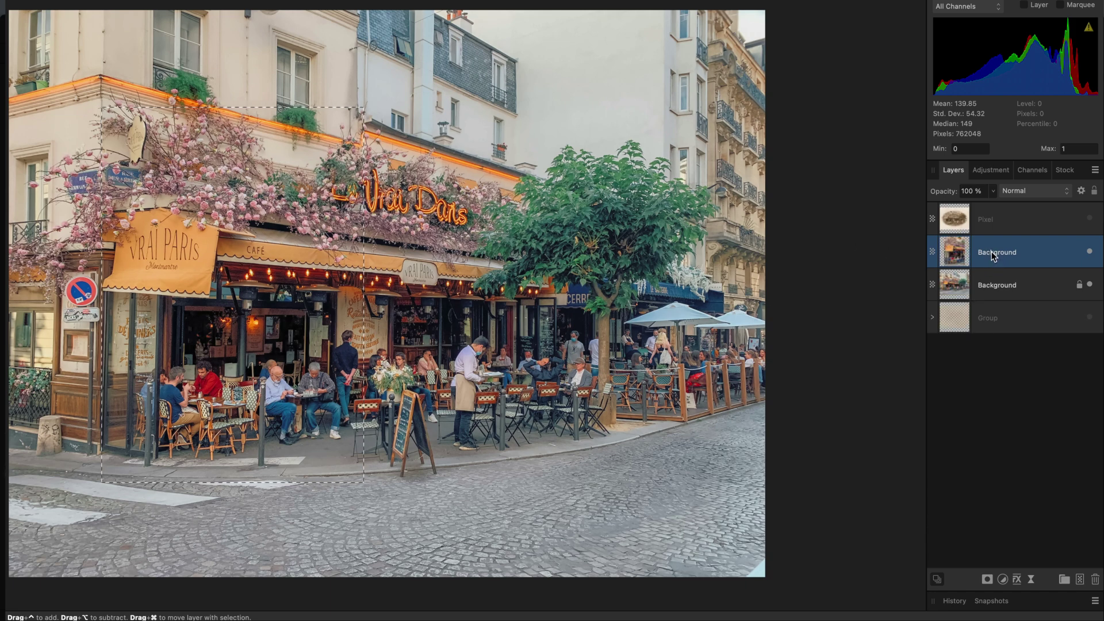
double_click(993, 254)
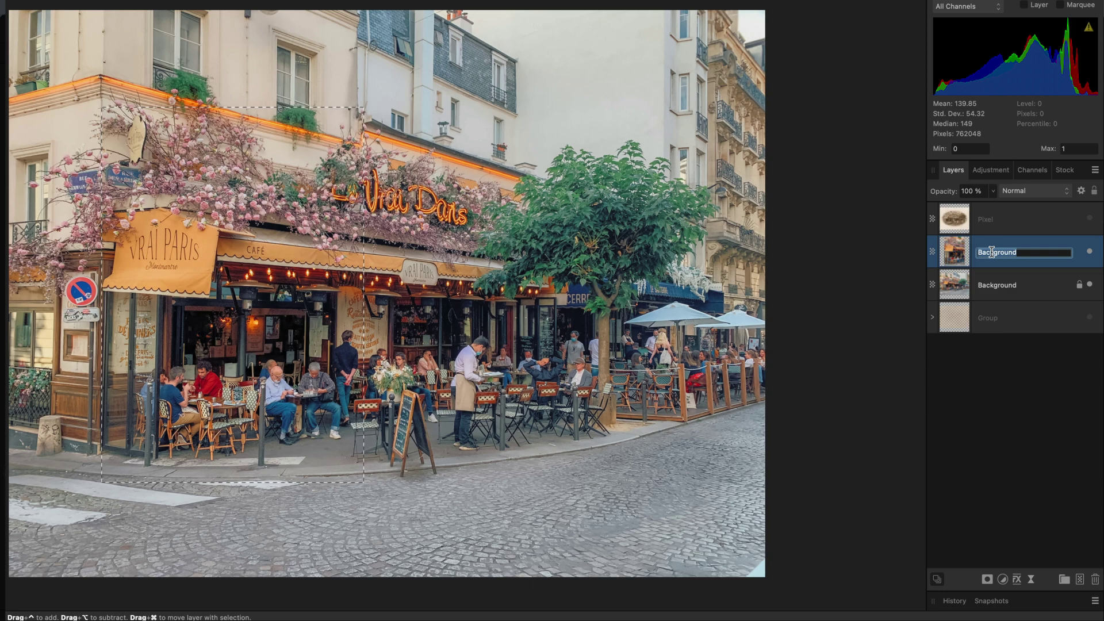
text(1st)
key(Return)
drag(988, 253, 1009, 208)
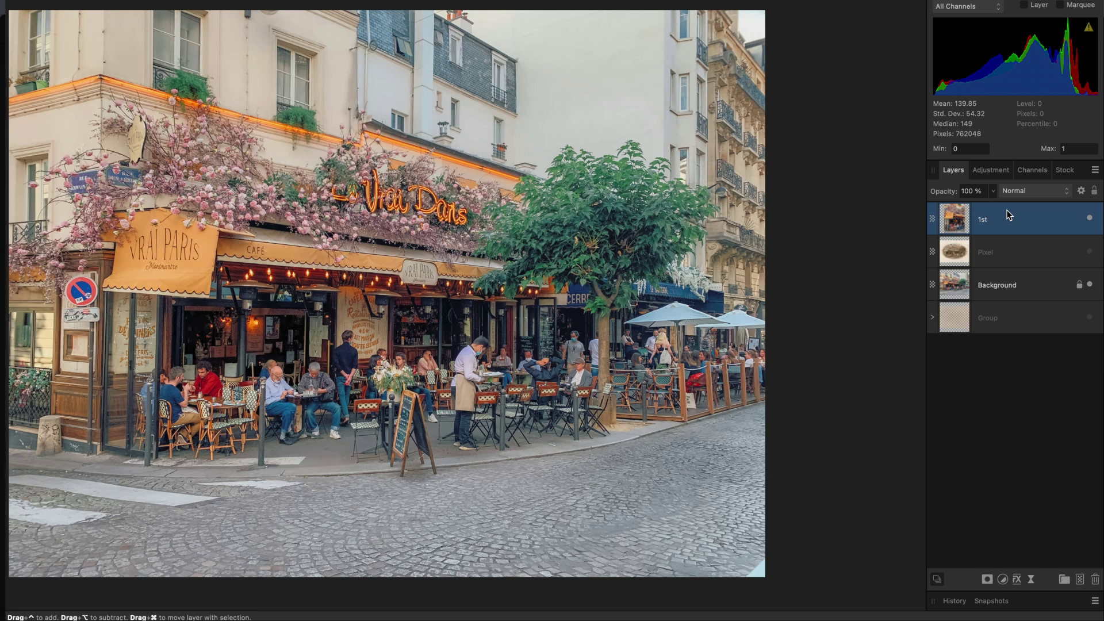
Enable an Outline effect on '1st' with about 31 px radius, aligned inside
click(1017, 580)
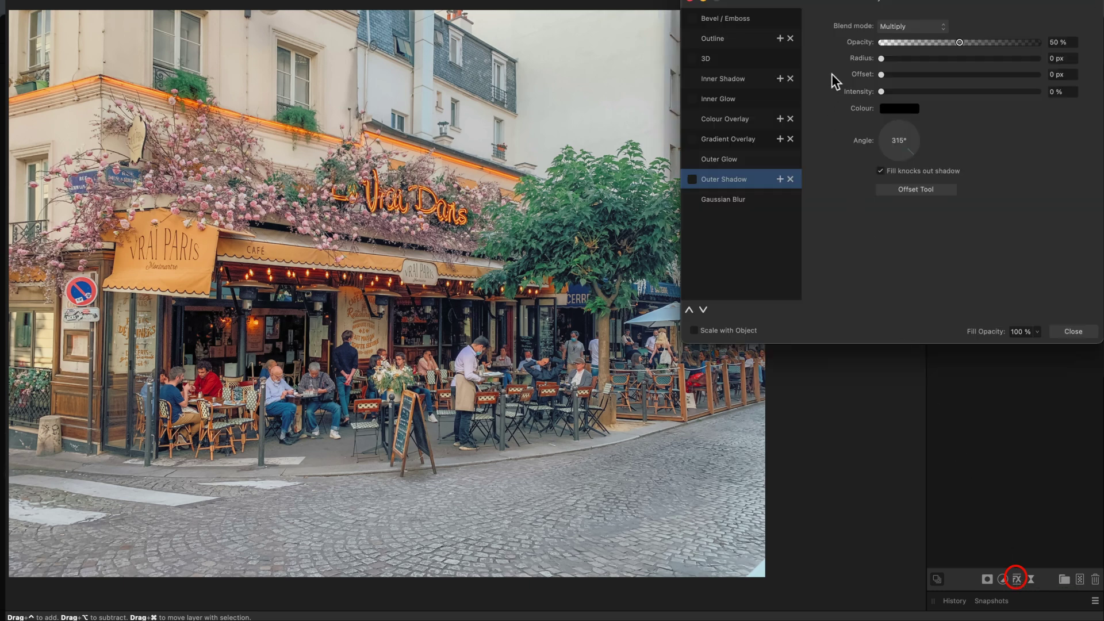
click(733, 39)
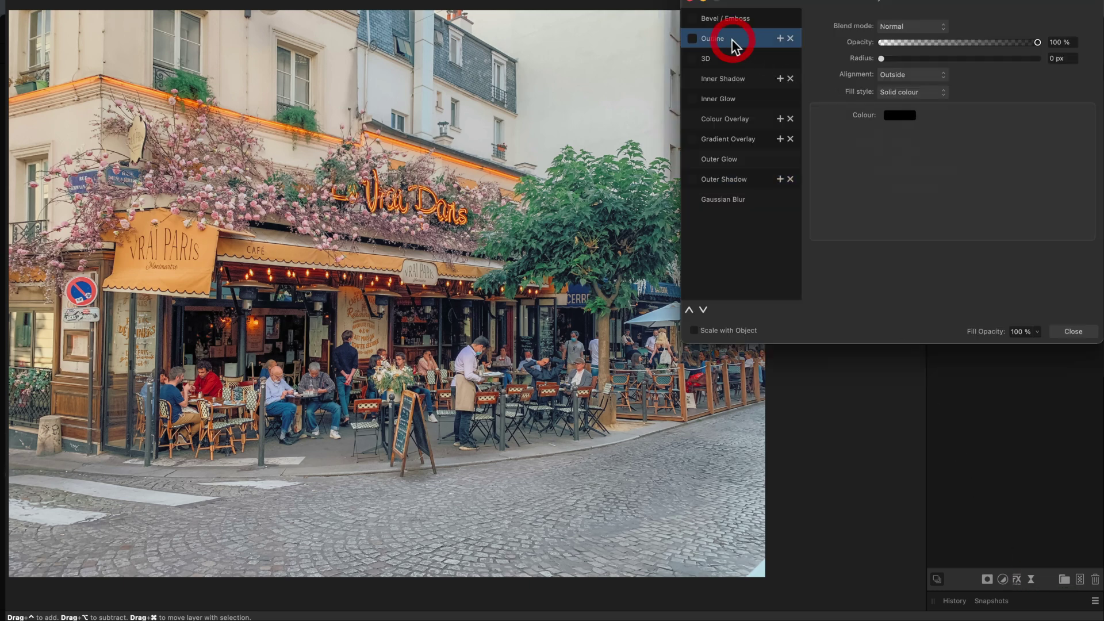
click(693, 38)
drag(881, 58, 982, 58)
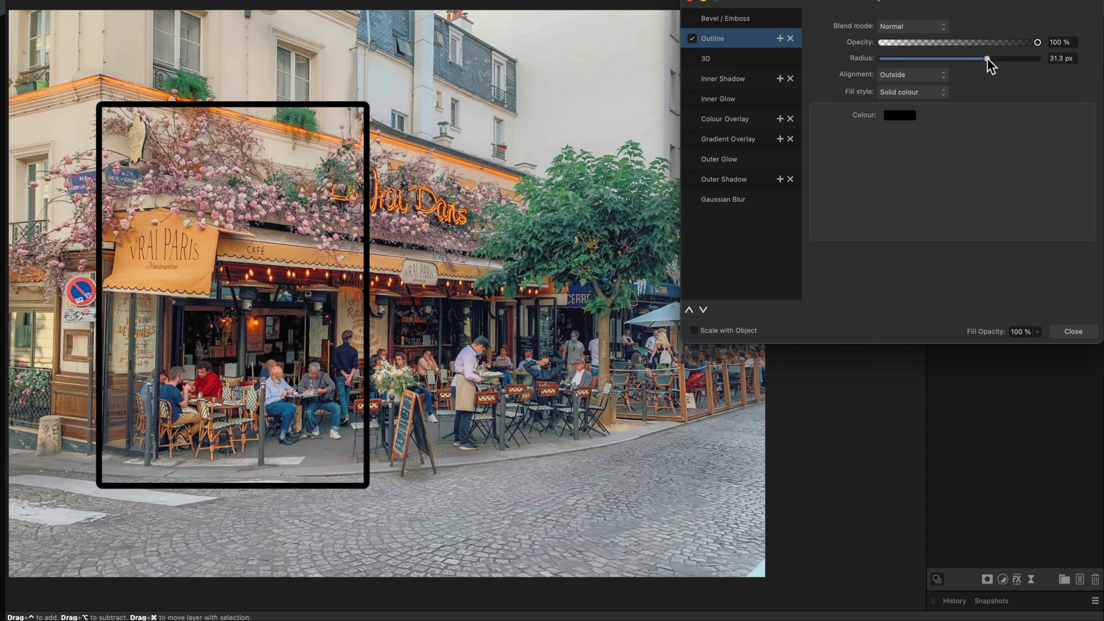
drag(981, 58, 987, 58)
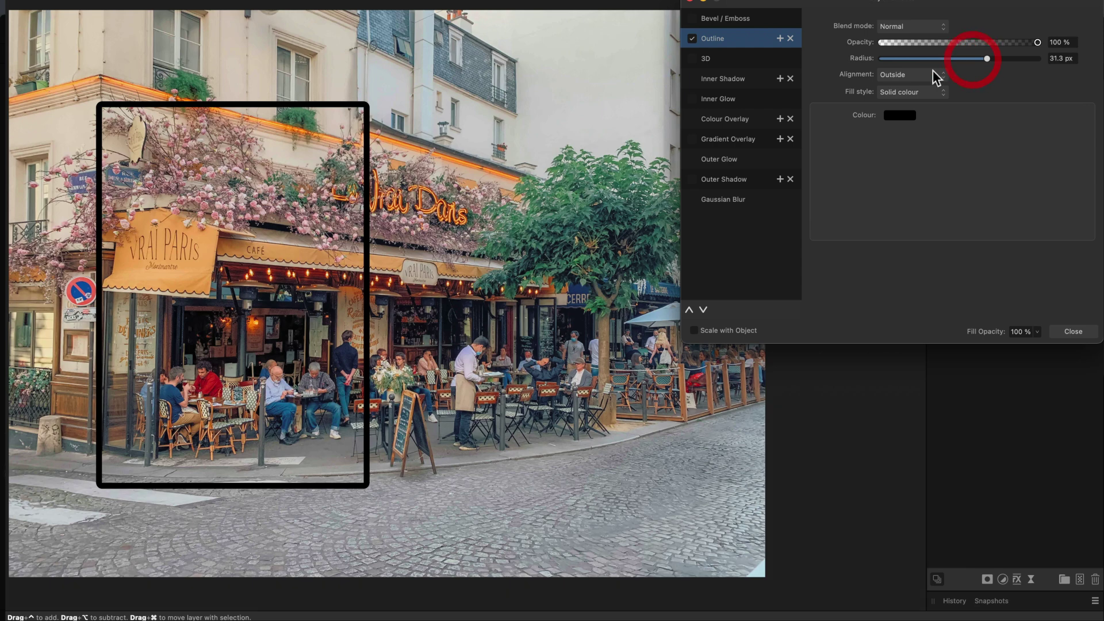
click(894, 75)
click(895, 89)
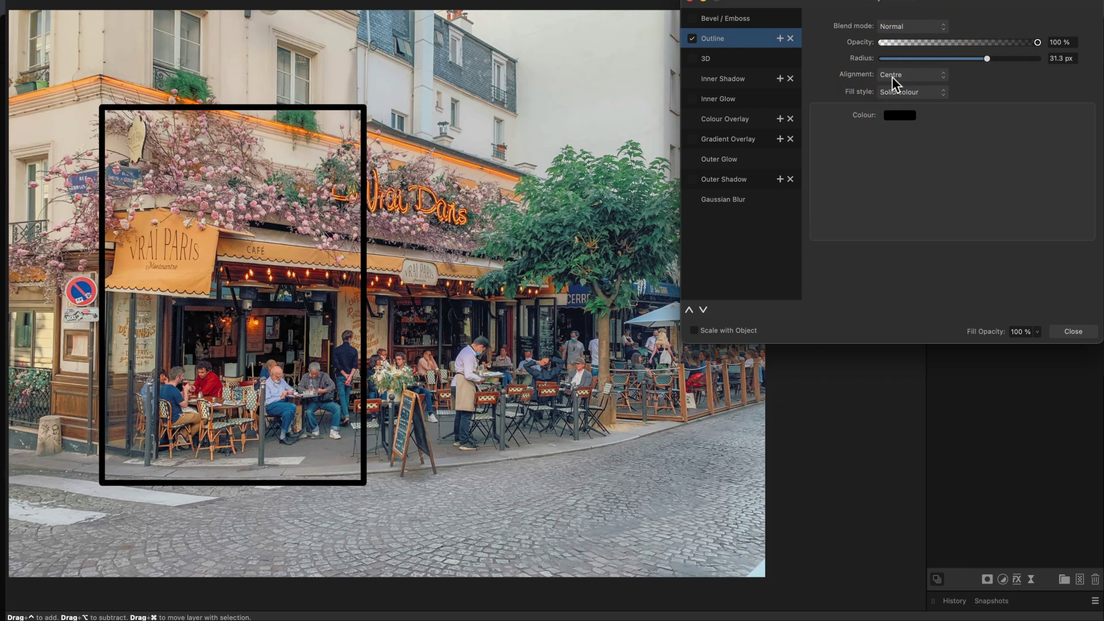
click(894, 78)
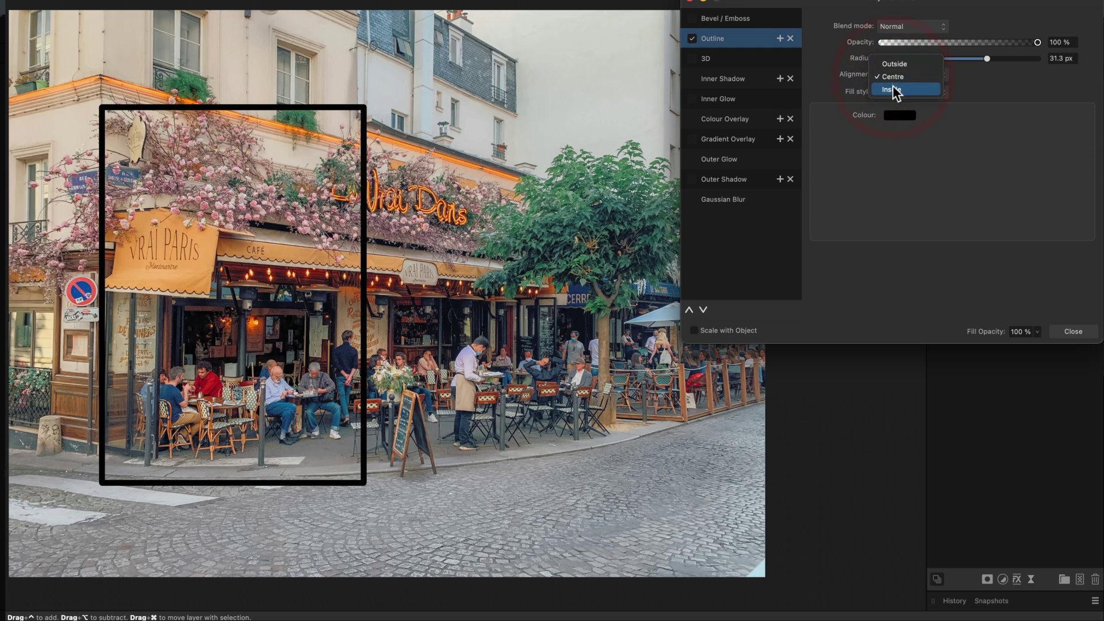
click(893, 86)
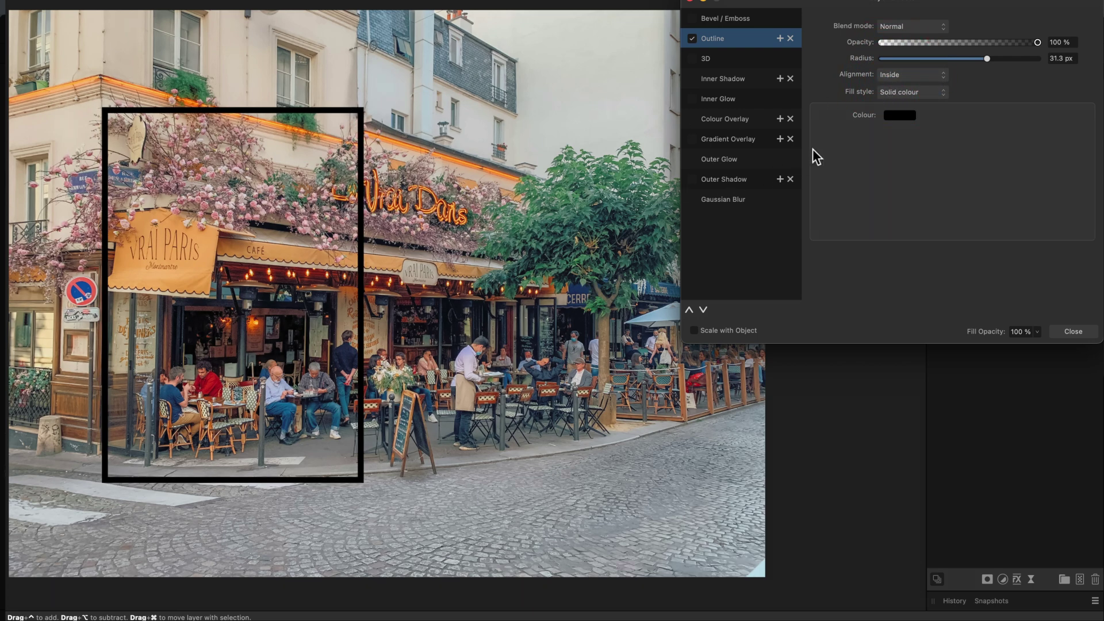
Set the outline colour to pure white
click(899, 115)
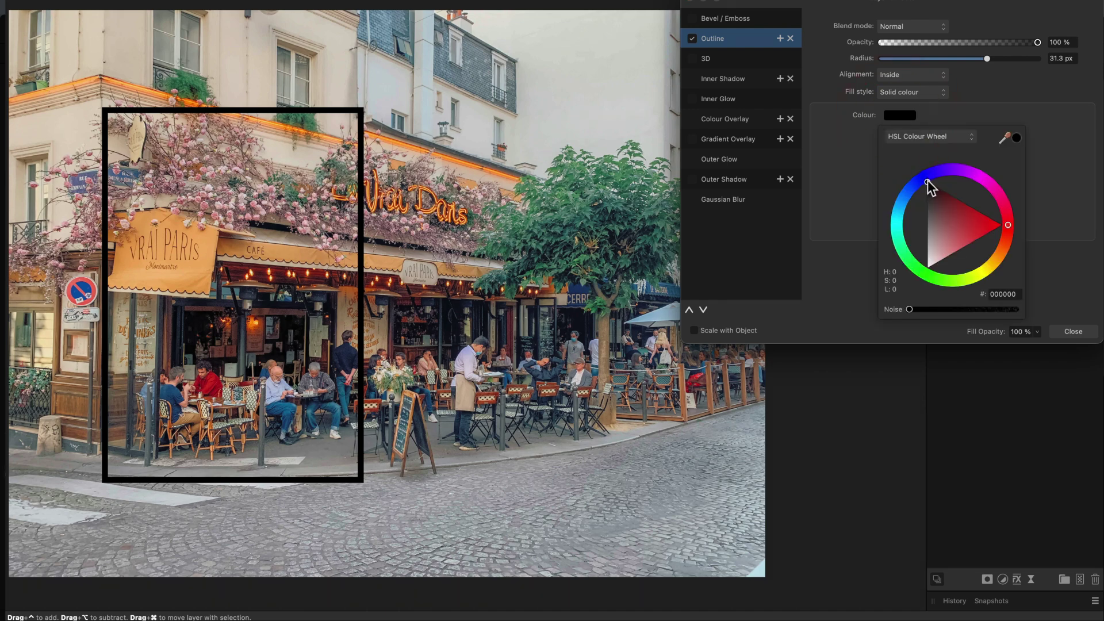
click(927, 198)
drag(927, 214, 927, 269)
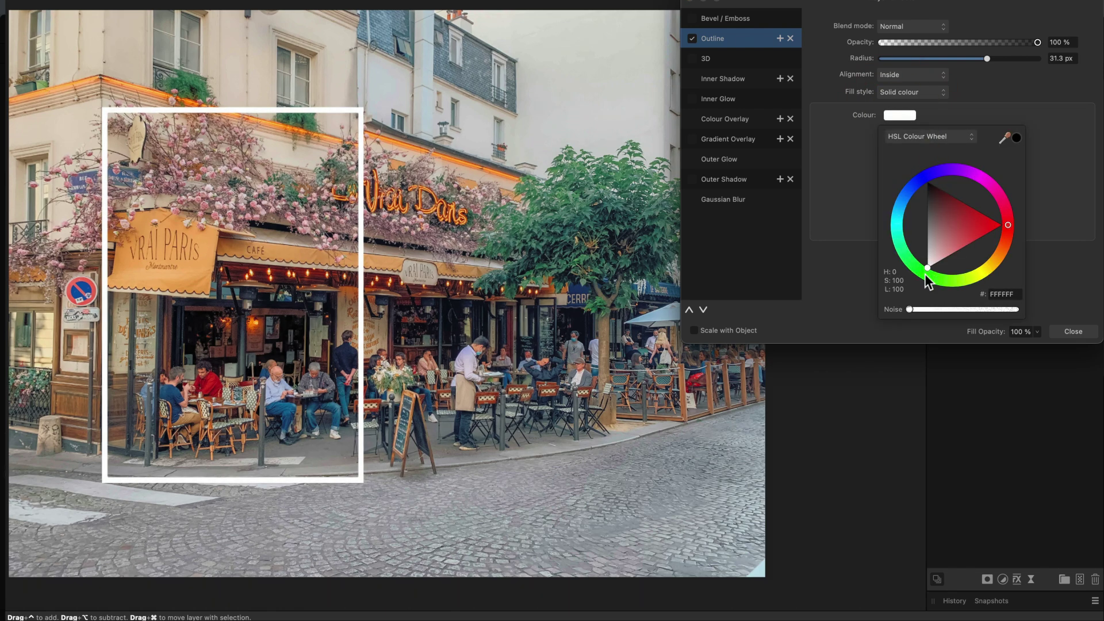
click(847, 260)
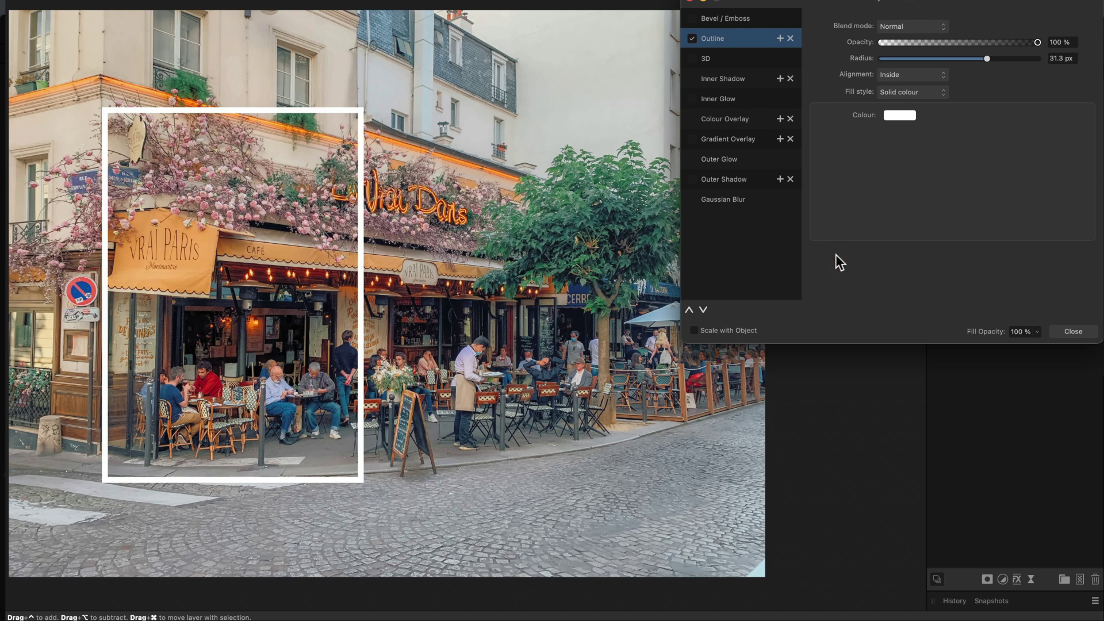
Enable an Outer Shadow and offset it below-left of the frame
click(730, 180)
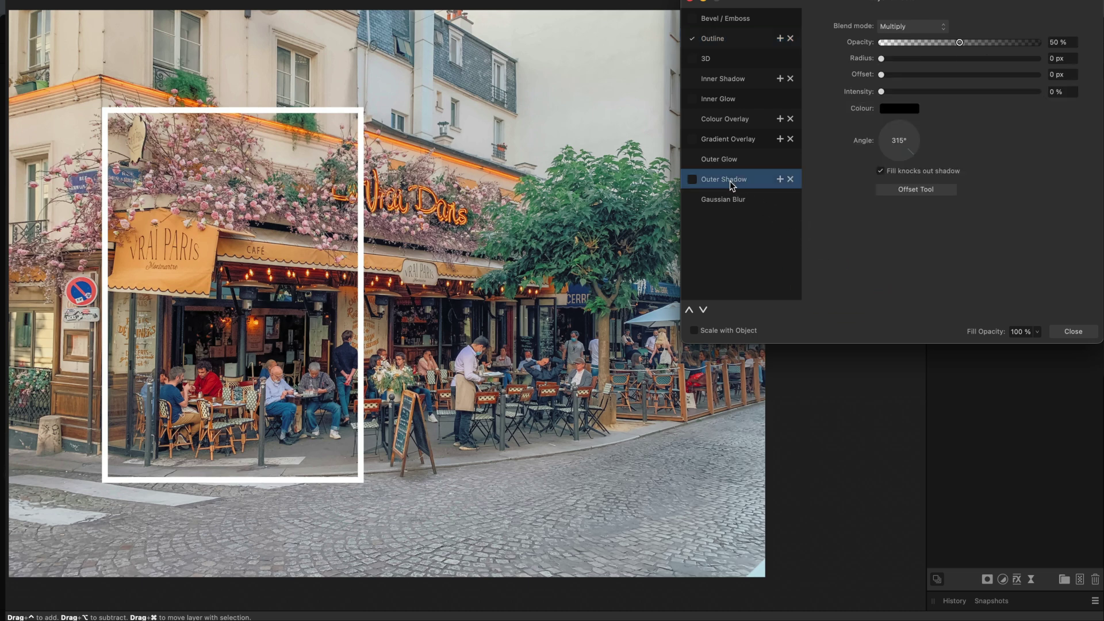
click(692, 179)
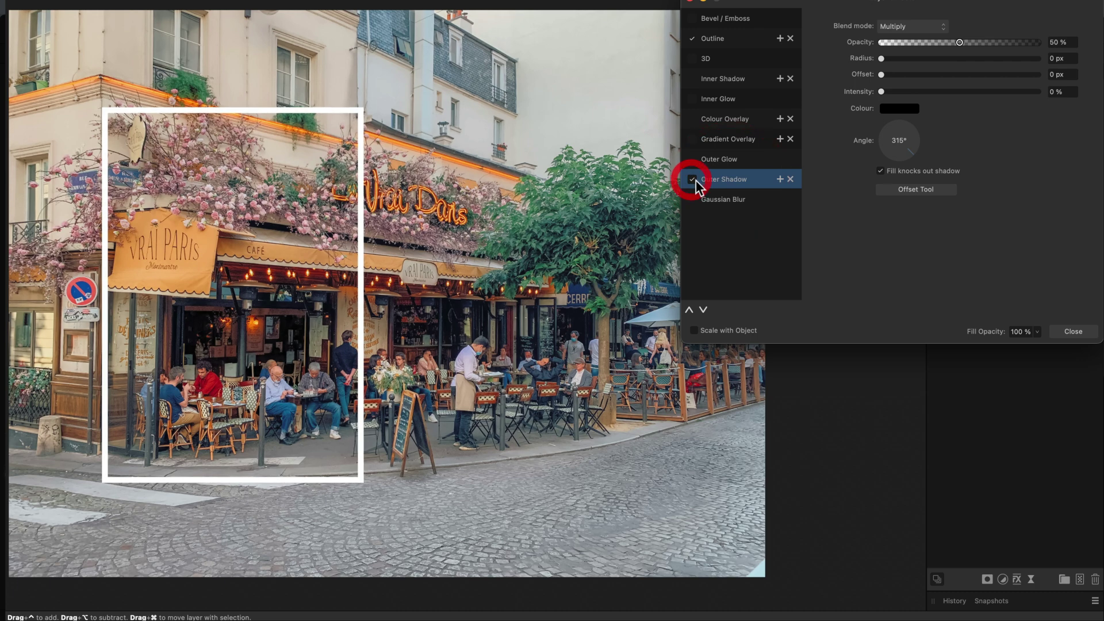
click(915, 189)
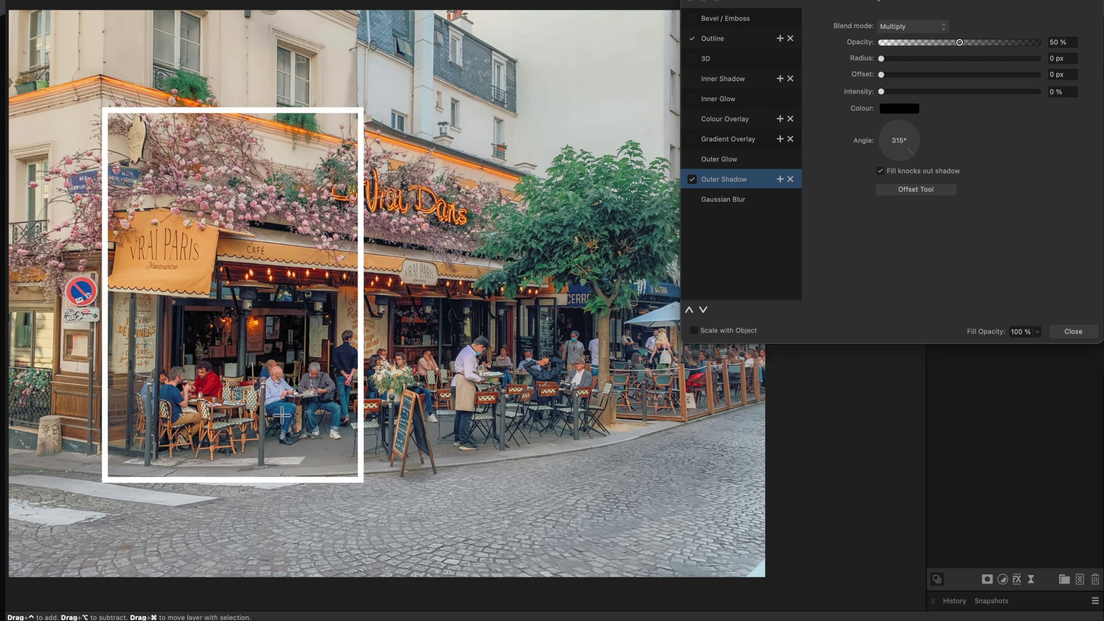
drag(286, 416, 293, 429)
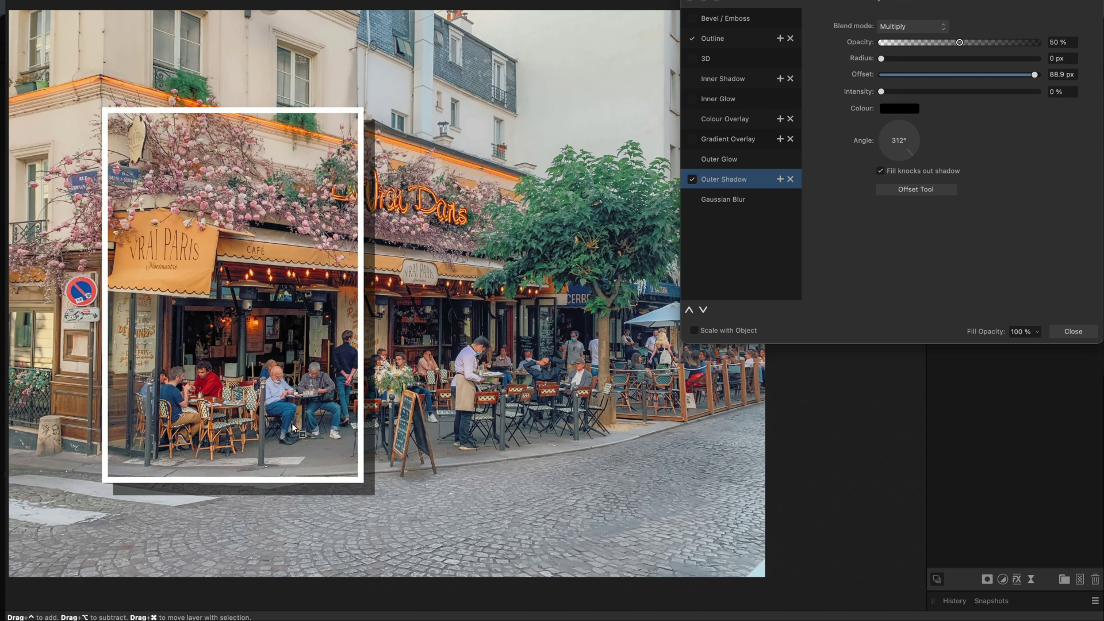
drag(291, 423, 274, 424)
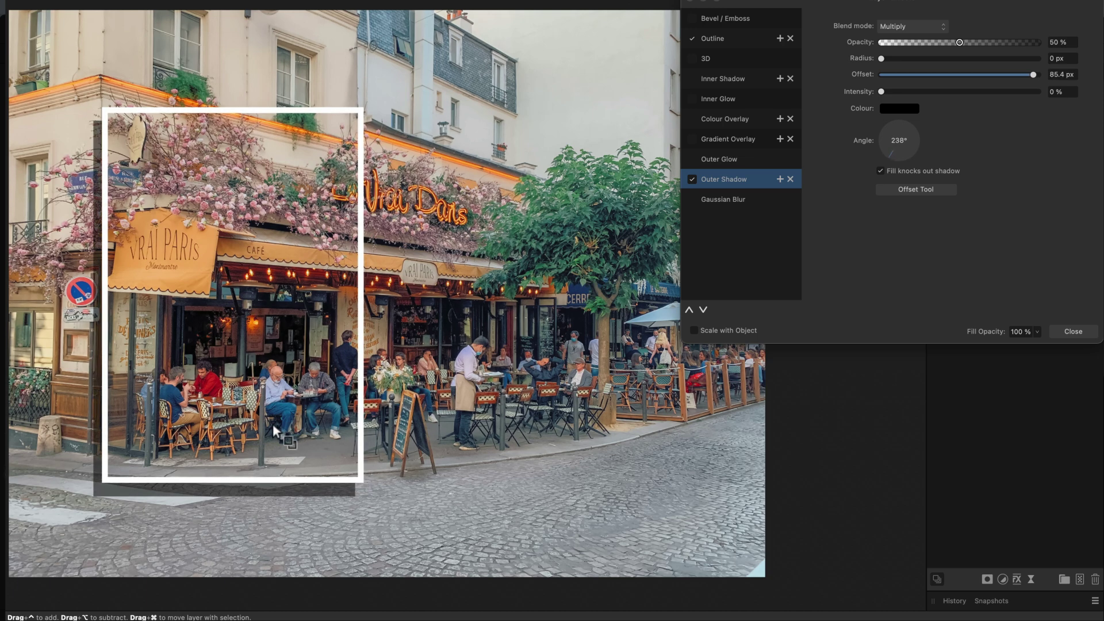
drag(273, 424, 271, 424)
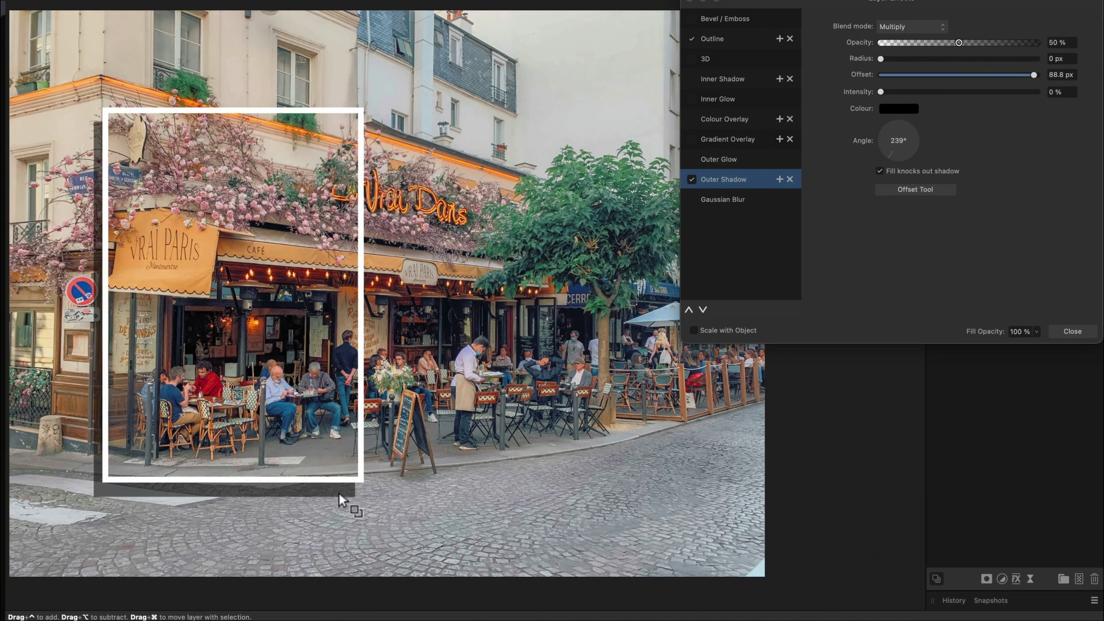
Give the shadow about 25 px radius and 30% intensity, and close Layer Effects
drag(912, 58, 975, 60)
click(923, 91)
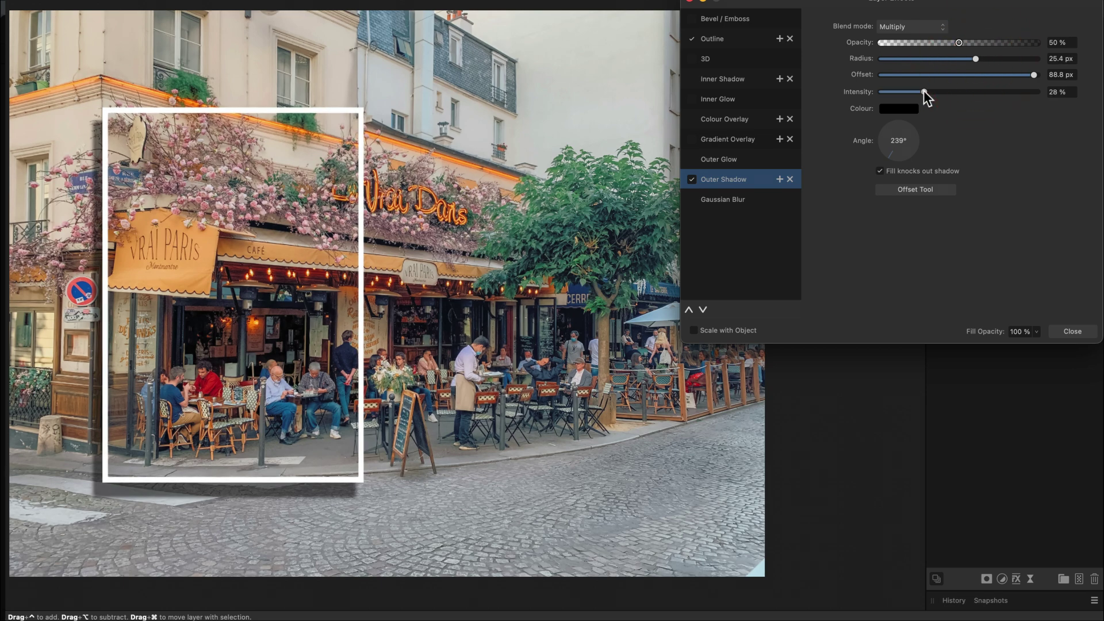
drag(923, 91, 927, 91)
click(1071, 333)
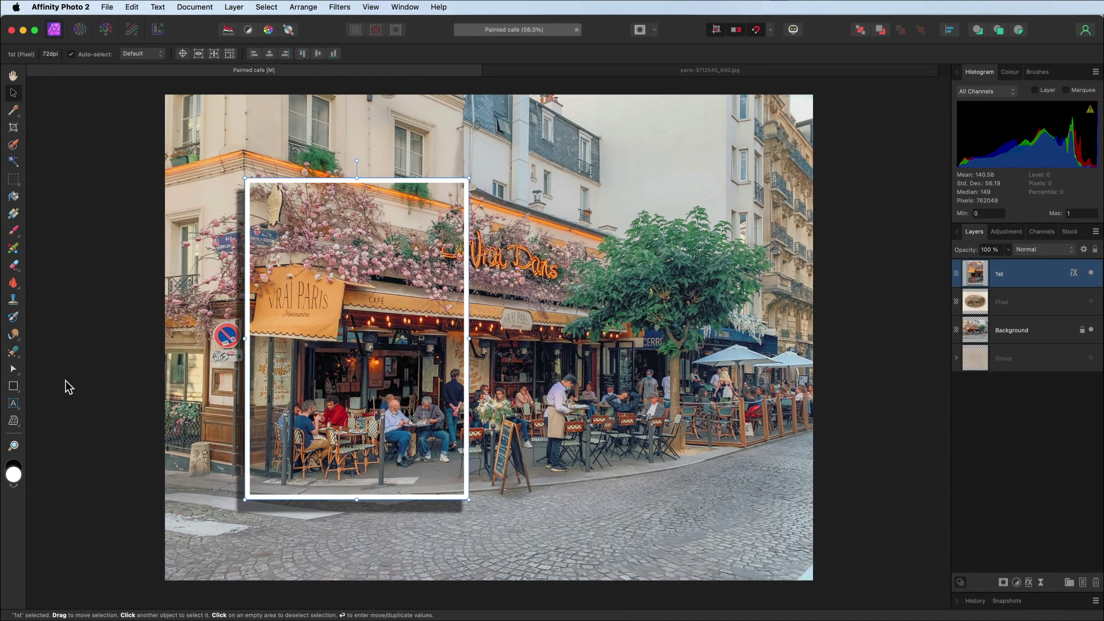
Draw a white rectangle right of the '1st' frame and snap its bottom and left edges to it
click(13, 386)
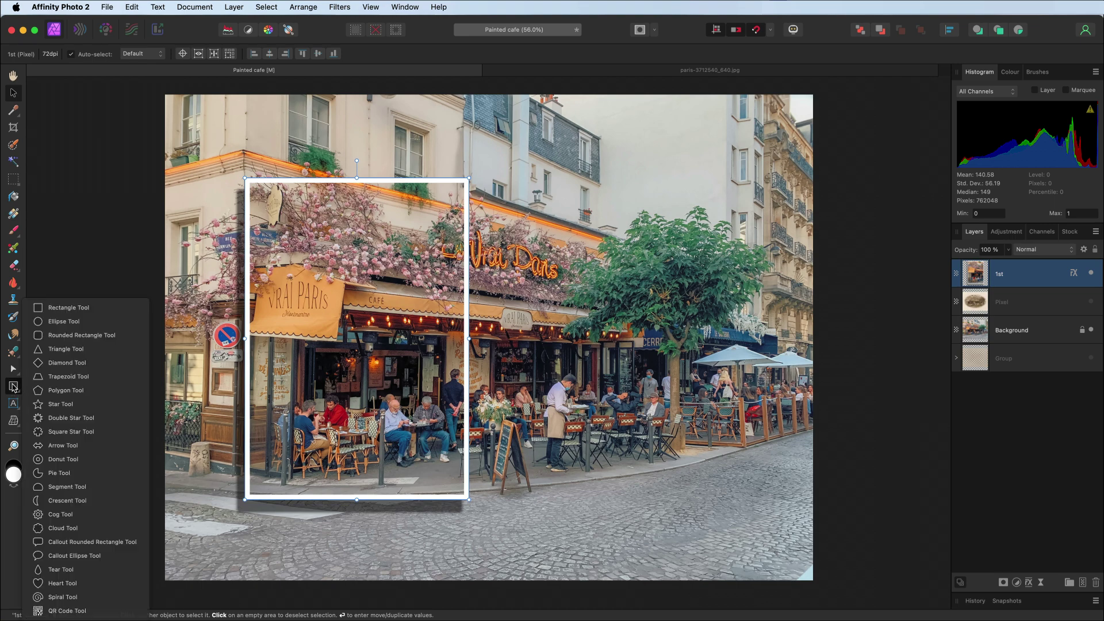
click(81, 309)
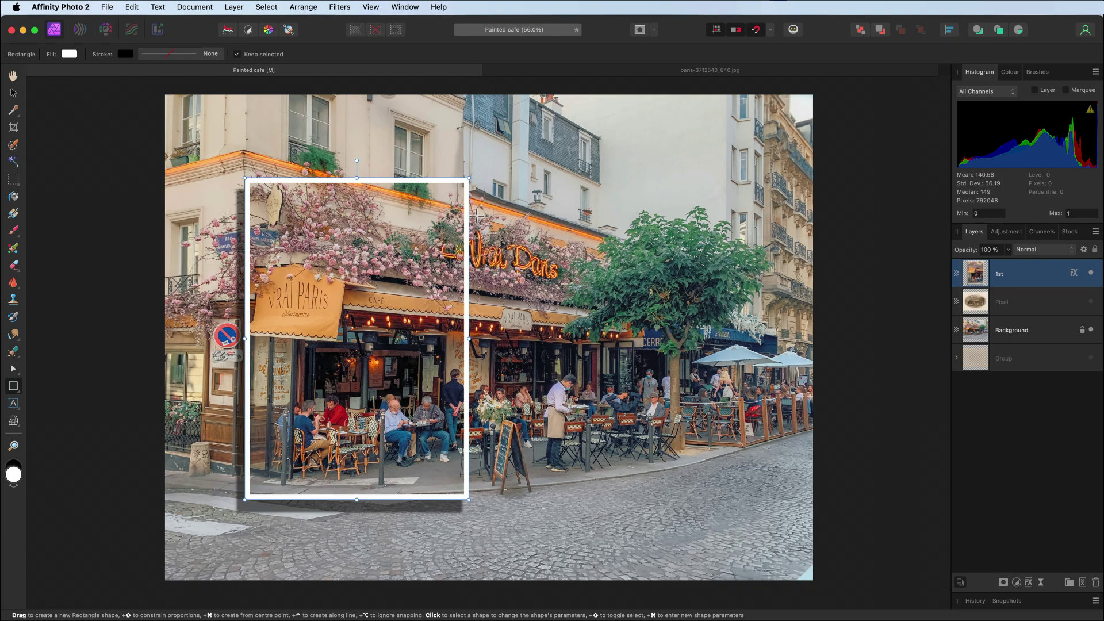
mouse_move(477, 216)
mouse_down()
mouse_move(754, 483)
mouse_move(794, 499)
mouse_up()
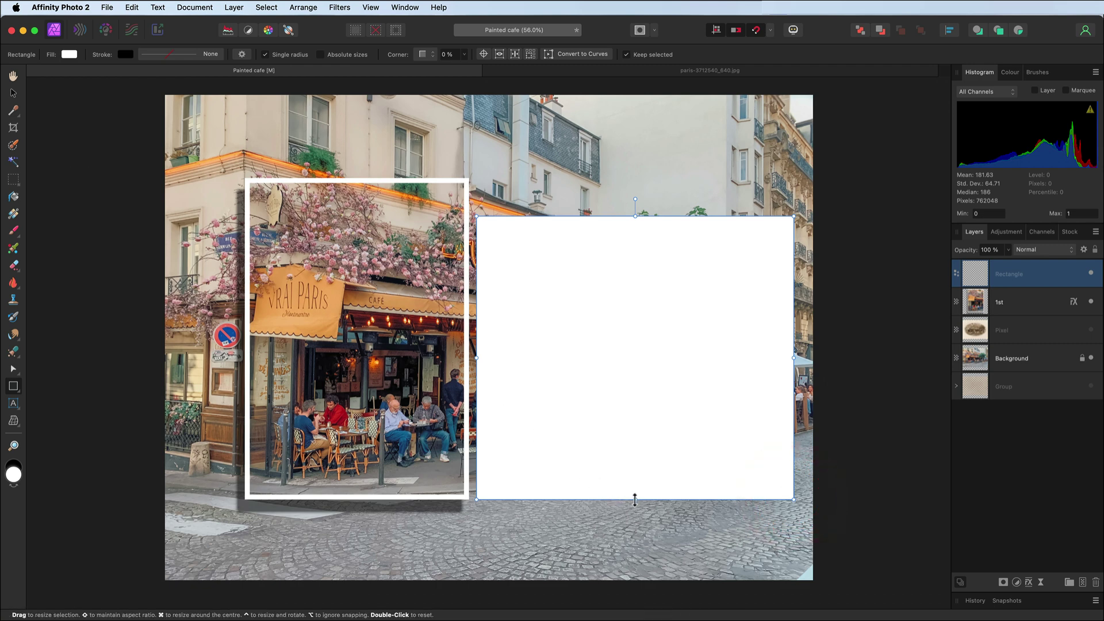
drag(635, 499, 635, 498)
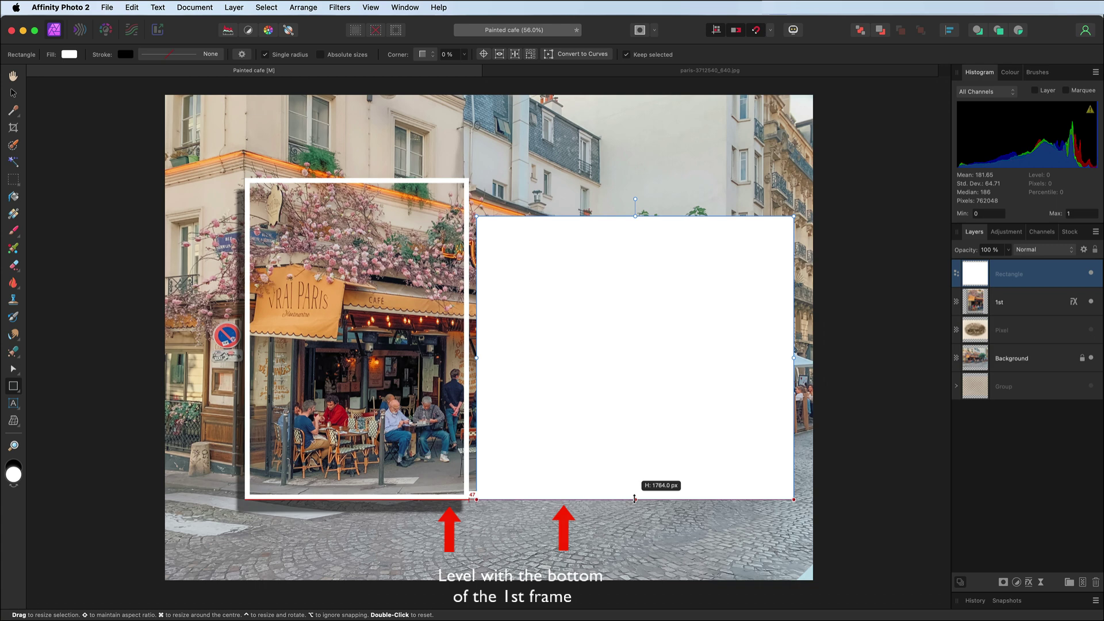
drag(635, 499, 634, 499)
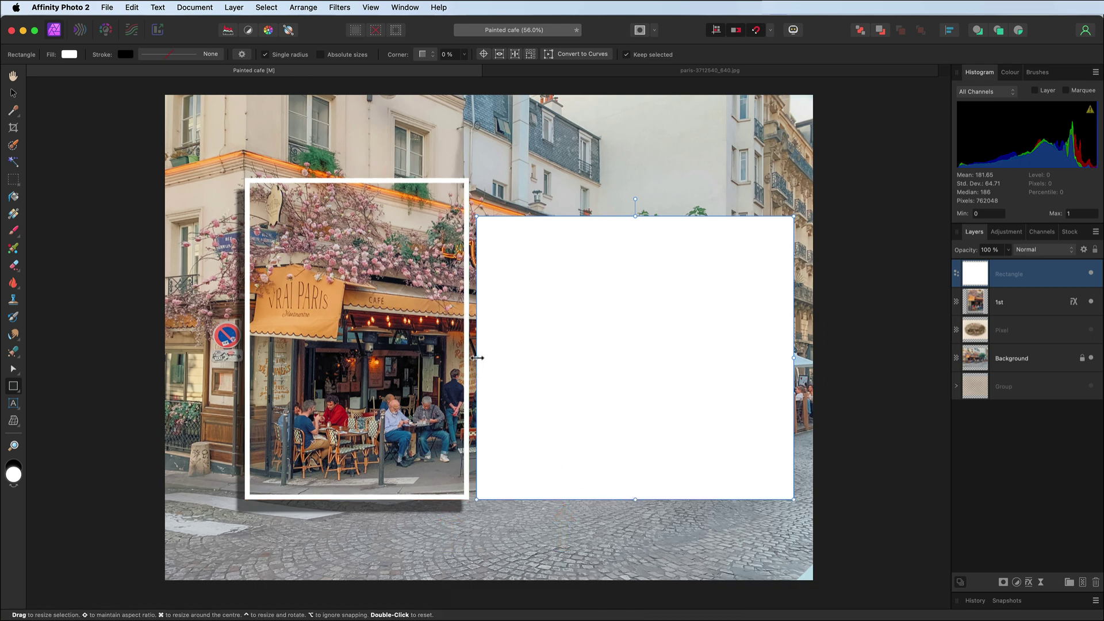
drag(472, 358, 469, 358)
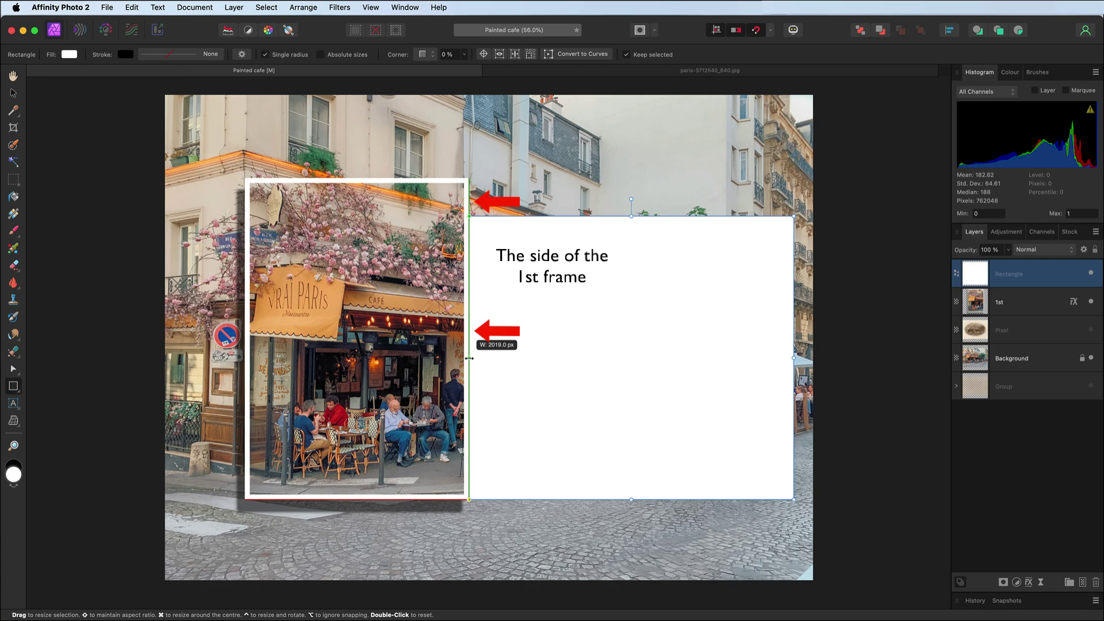
drag(470, 357, 470, 357)
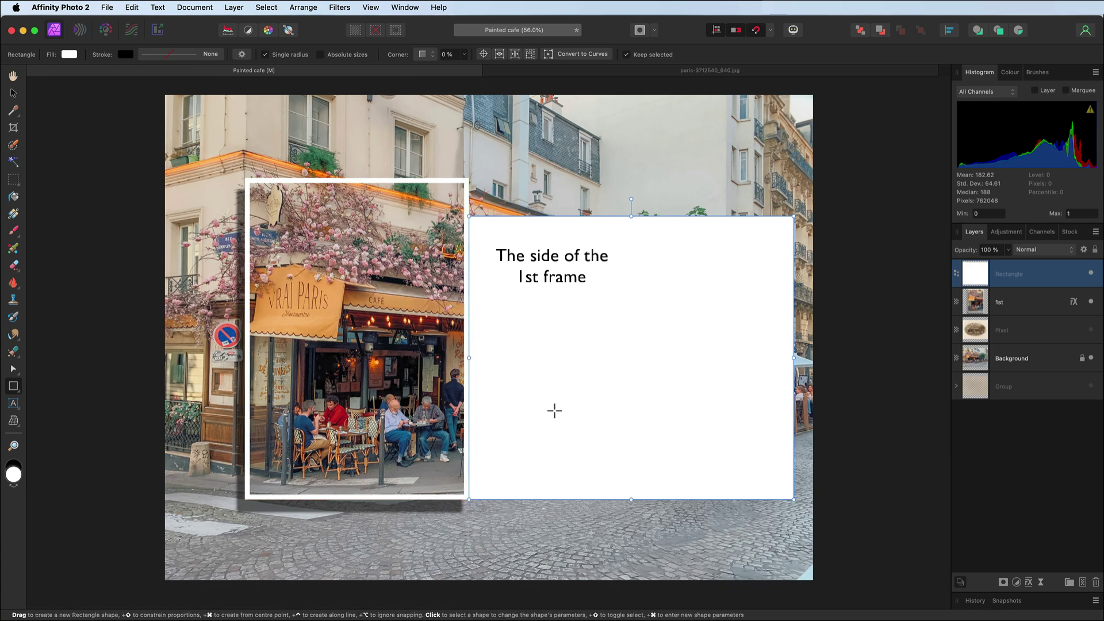
Set the Rectangle layer to Multiply and copy the '1st' layer's border and shadow effects onto it
click(1044, 250)
click(1041, 279)
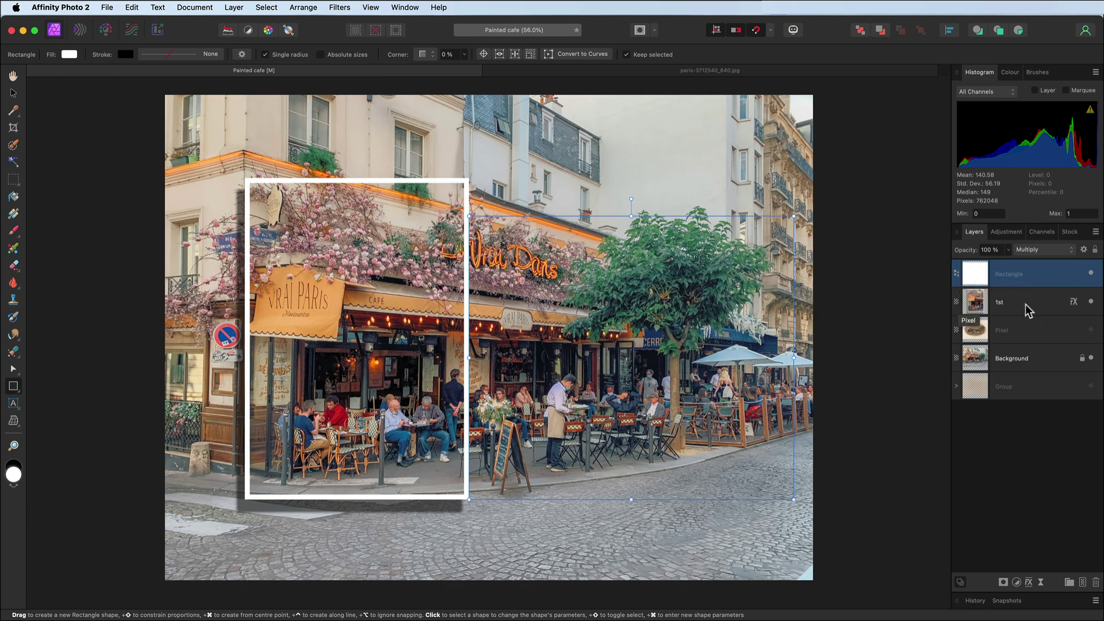
click(1074, 300)
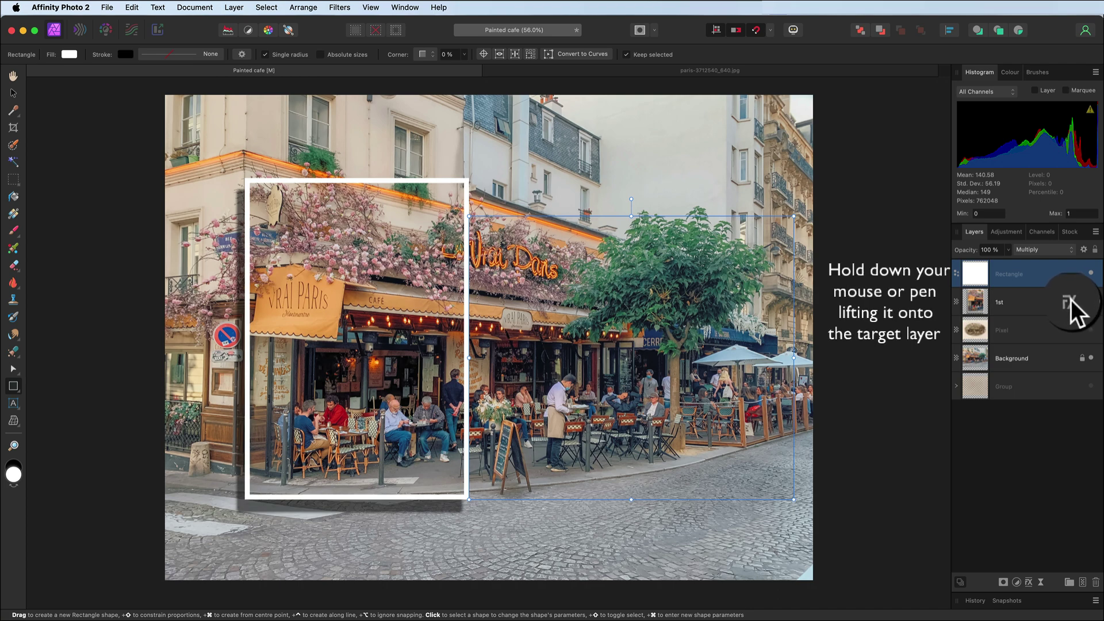
drag(1072, 299, 1071, 286)
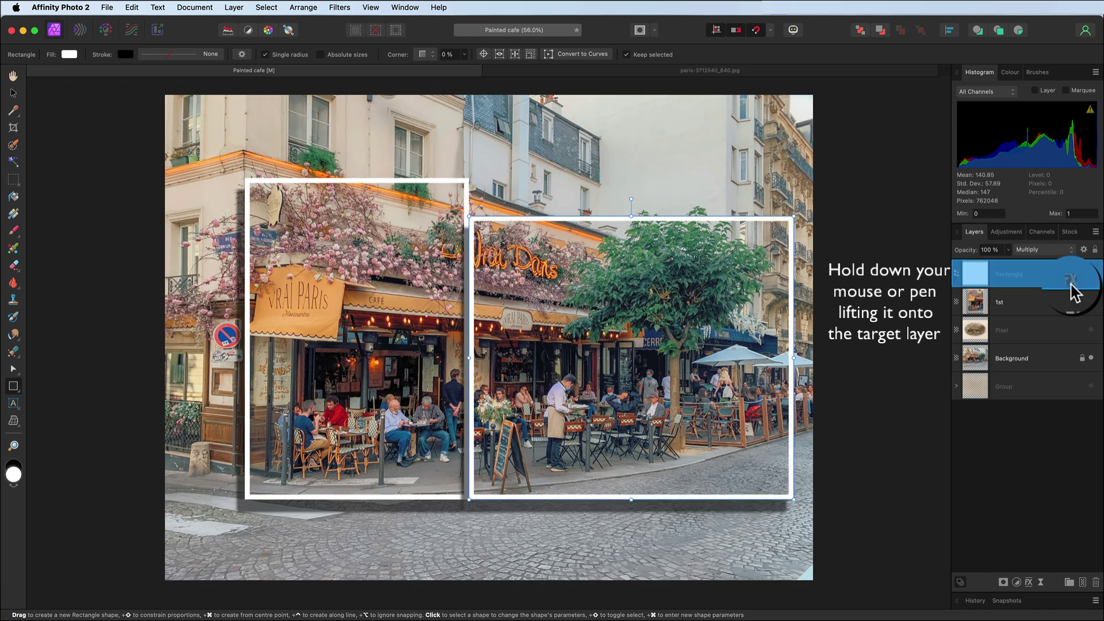
drag(1073, 294, 1001, 302)
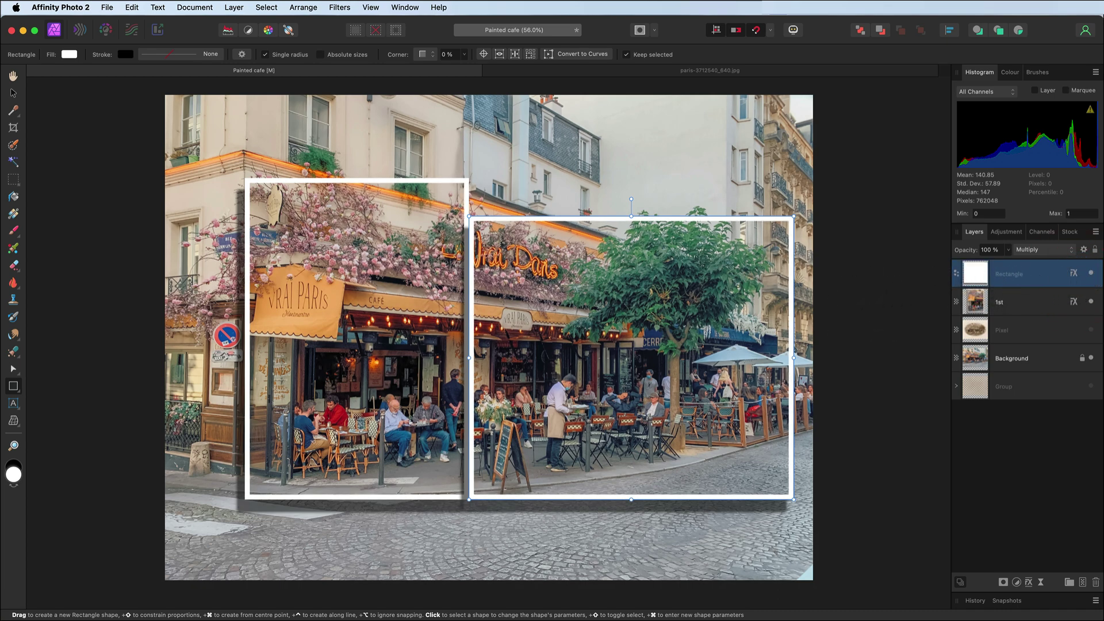
Nudge the large frame up and right, then show and select the sepia Pixel layer
key(v)
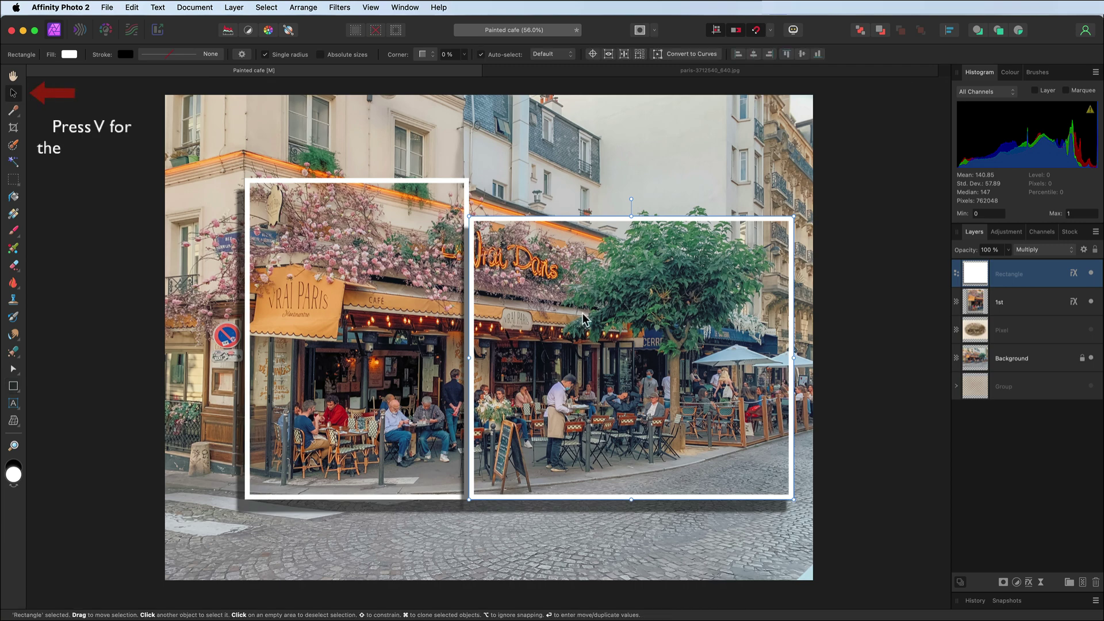
mouse_move(574, 323)
mouse_down()
mouse_move(581, 302)
mouse_move(561, 325)
mouse_move(584, 303)
mouse_up()
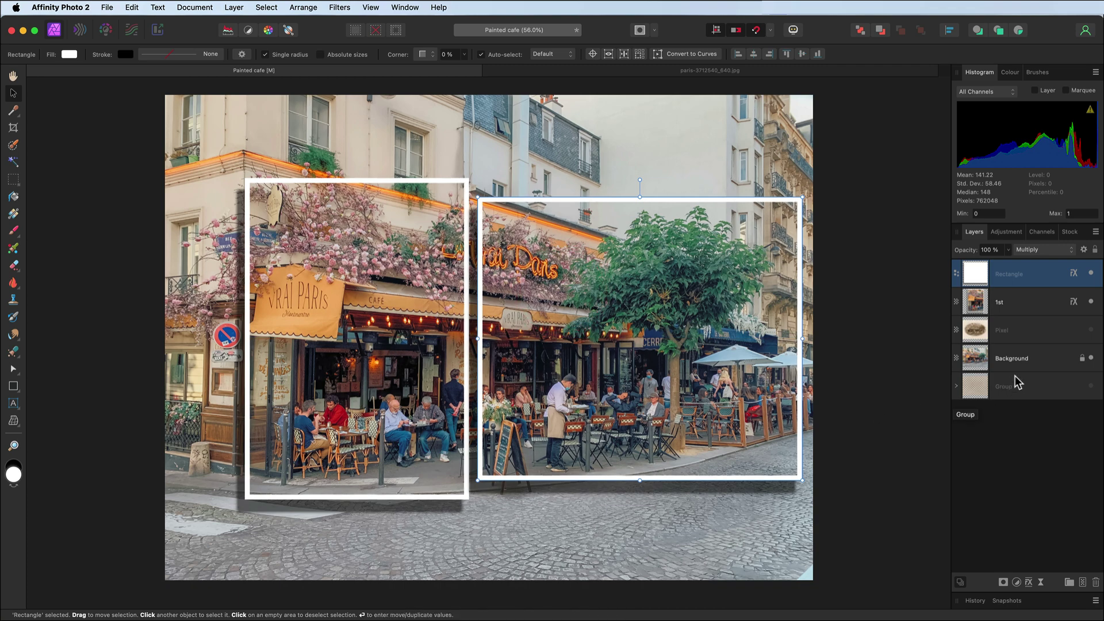
click(1091, 331)
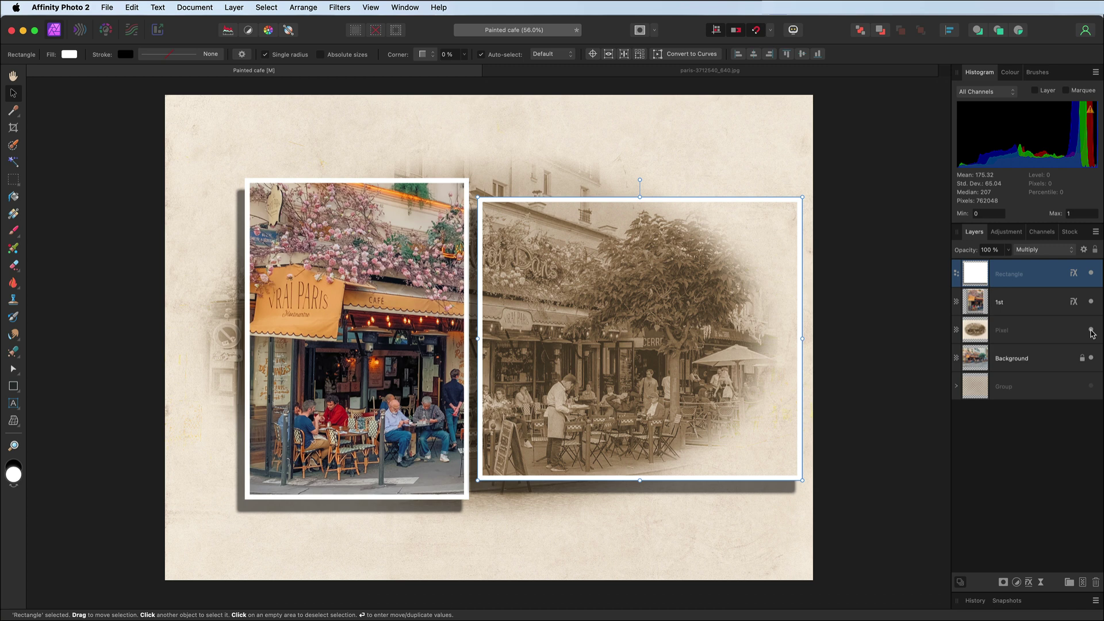
click(1042, 338)
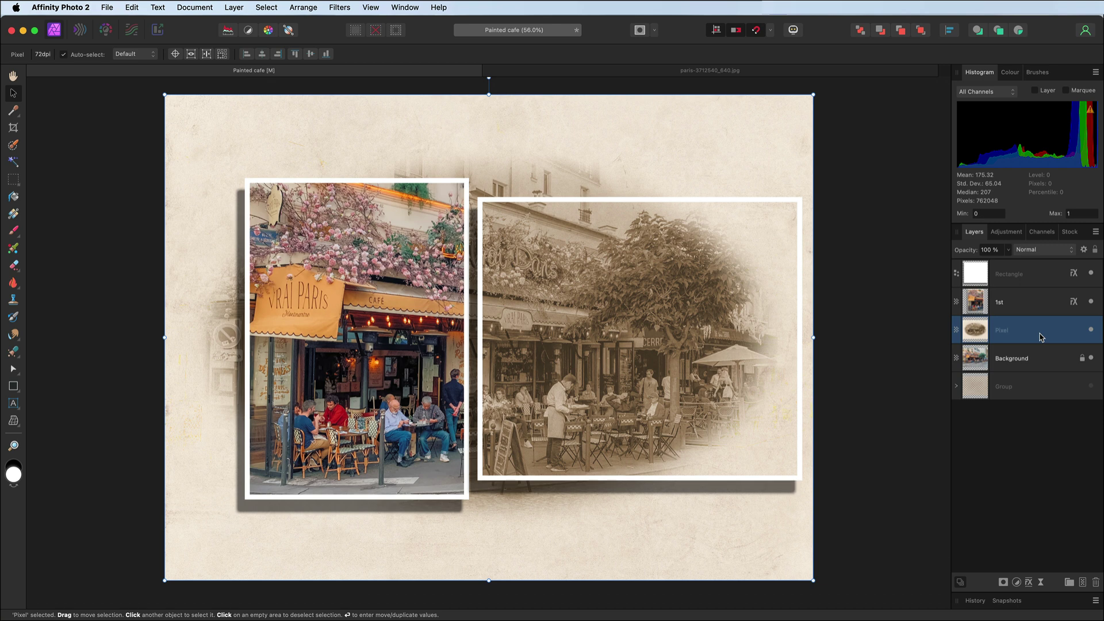
click(107, 9)
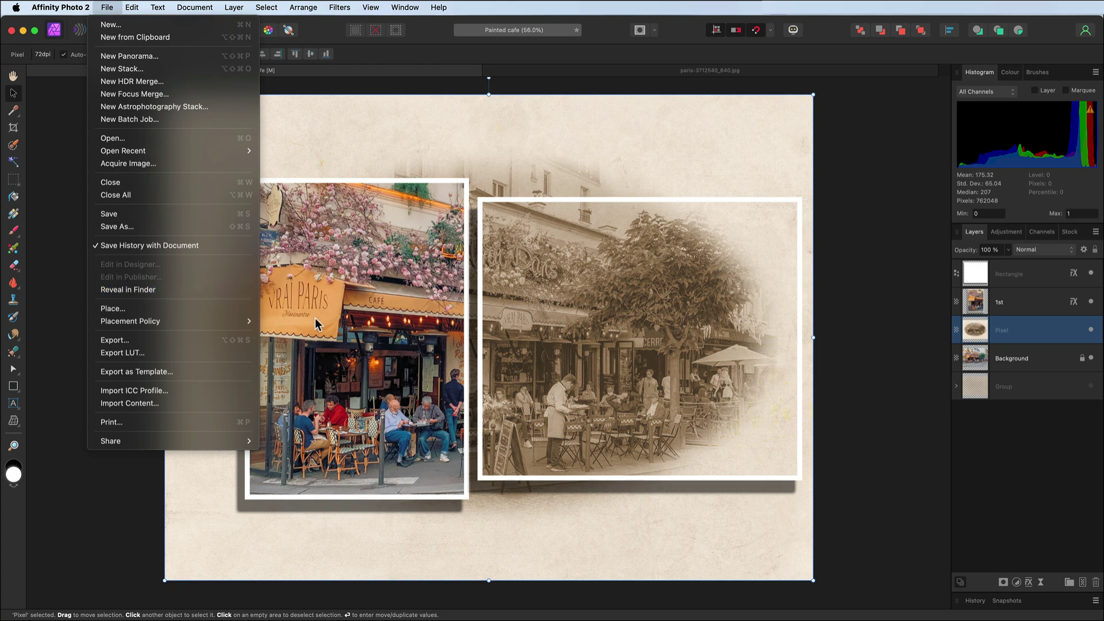
Place French Menu.png from the textures folder into the document
click(153, 310)
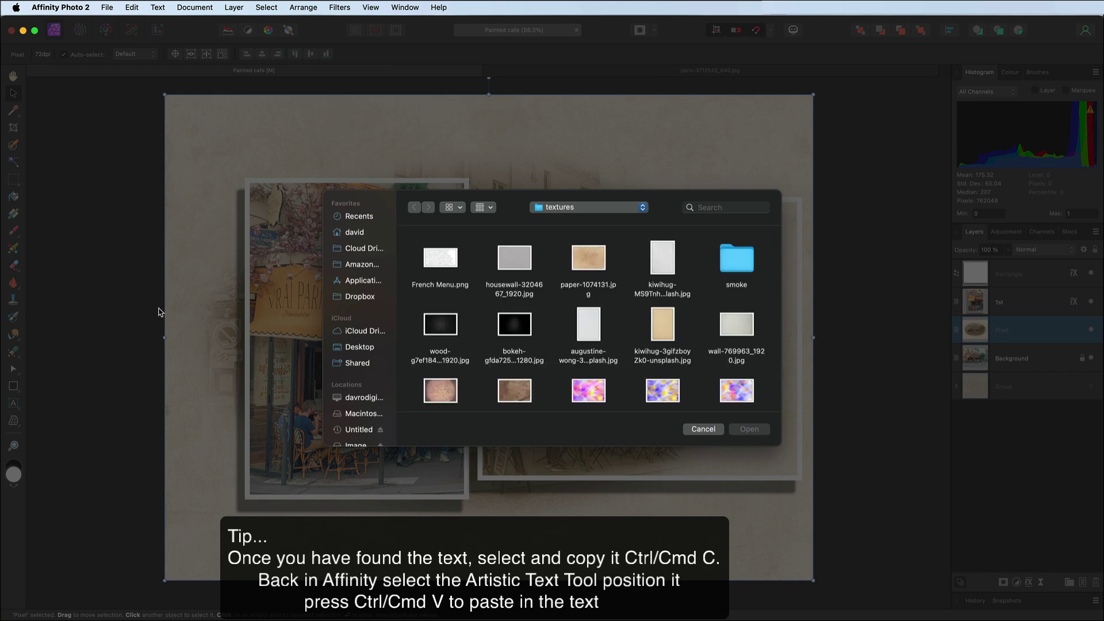
click(432, 262)
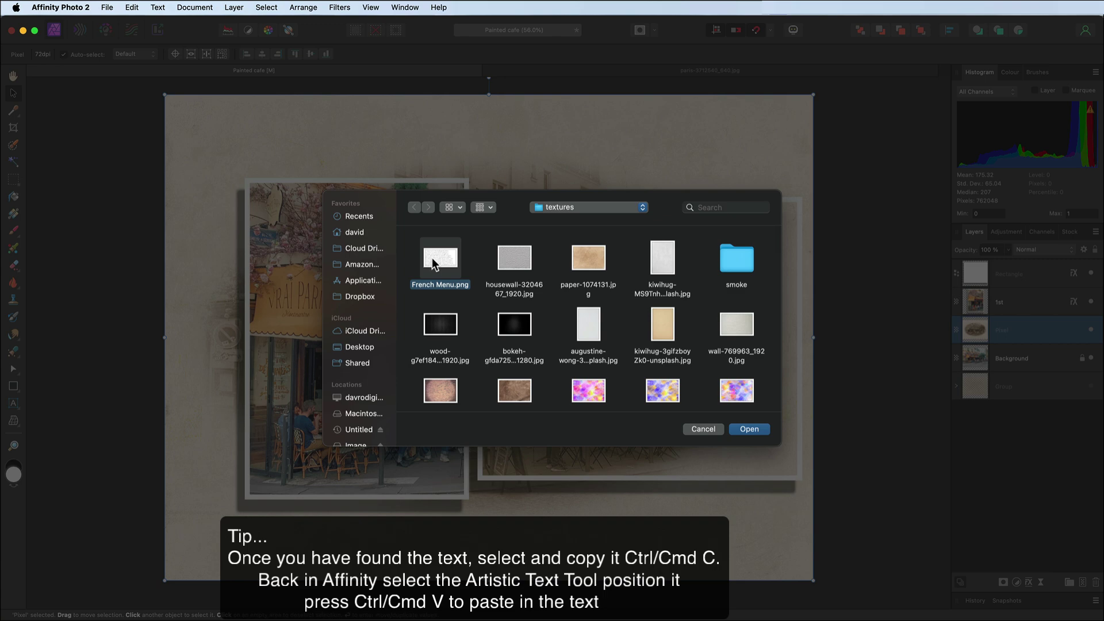
click(749, 430)
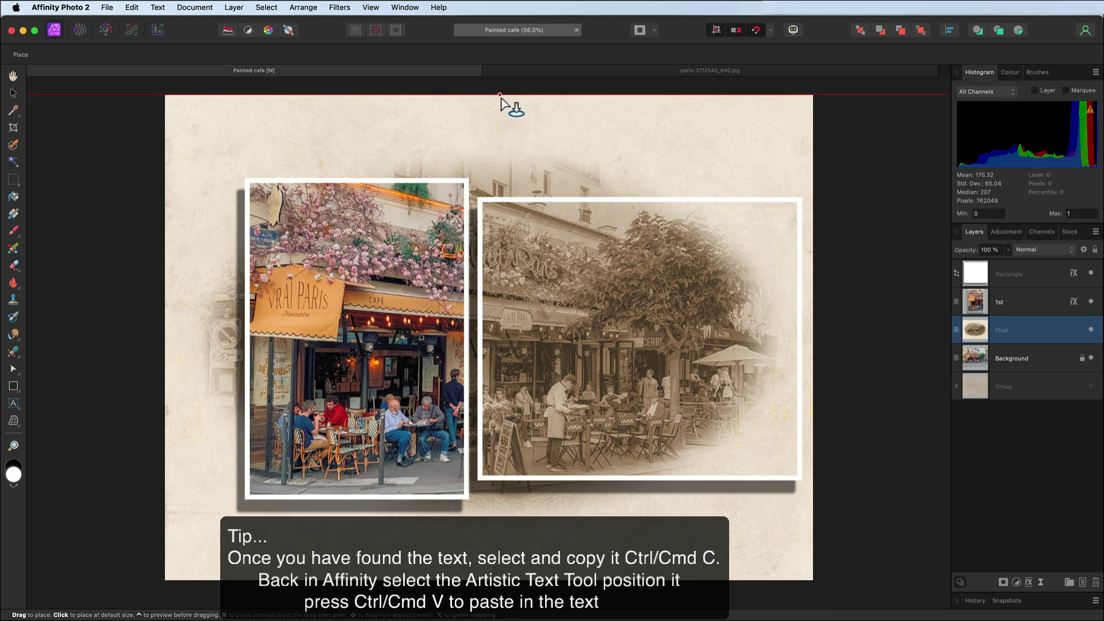
Set the French Menu script image across the top right and widen it on both sides
drag(500, 96, 813, 260)
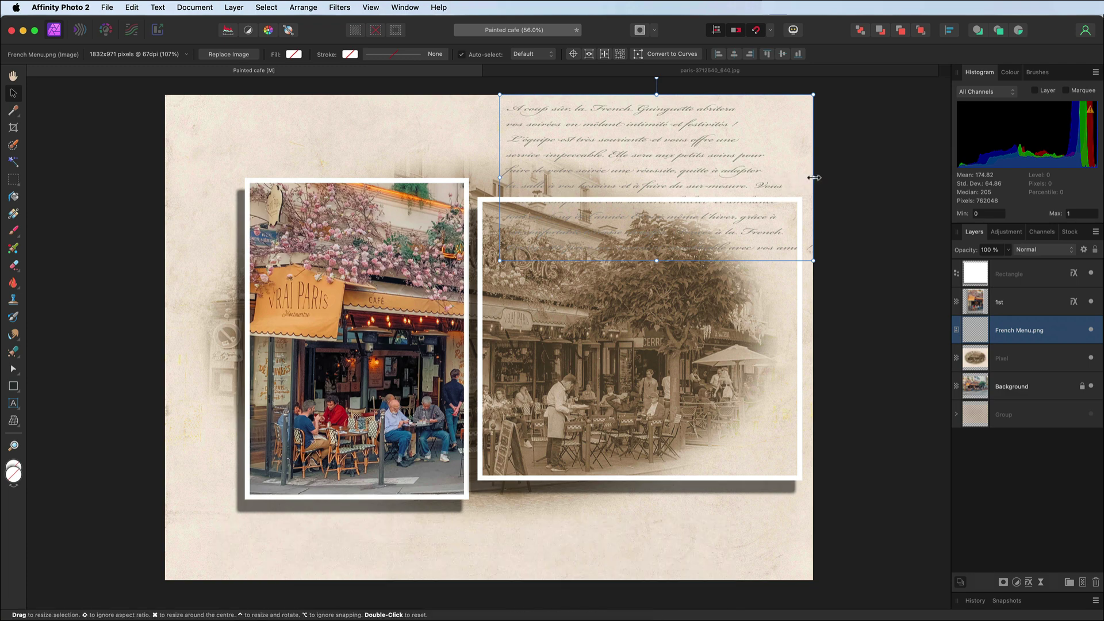
drag(813, 178, 850, 180)
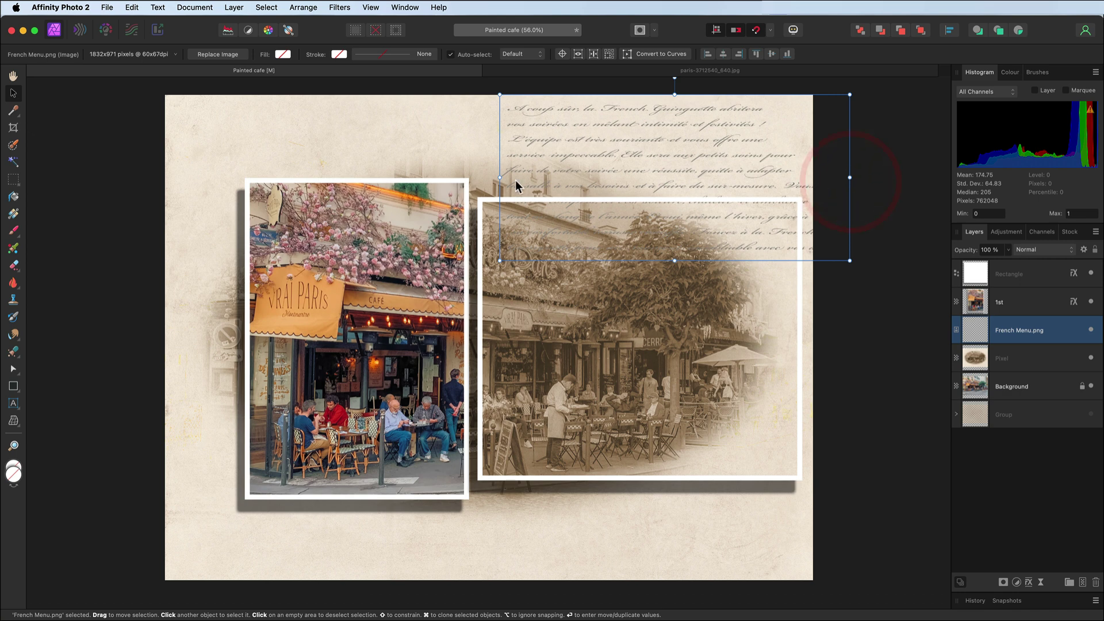
drag(501, 178, 477, 177)
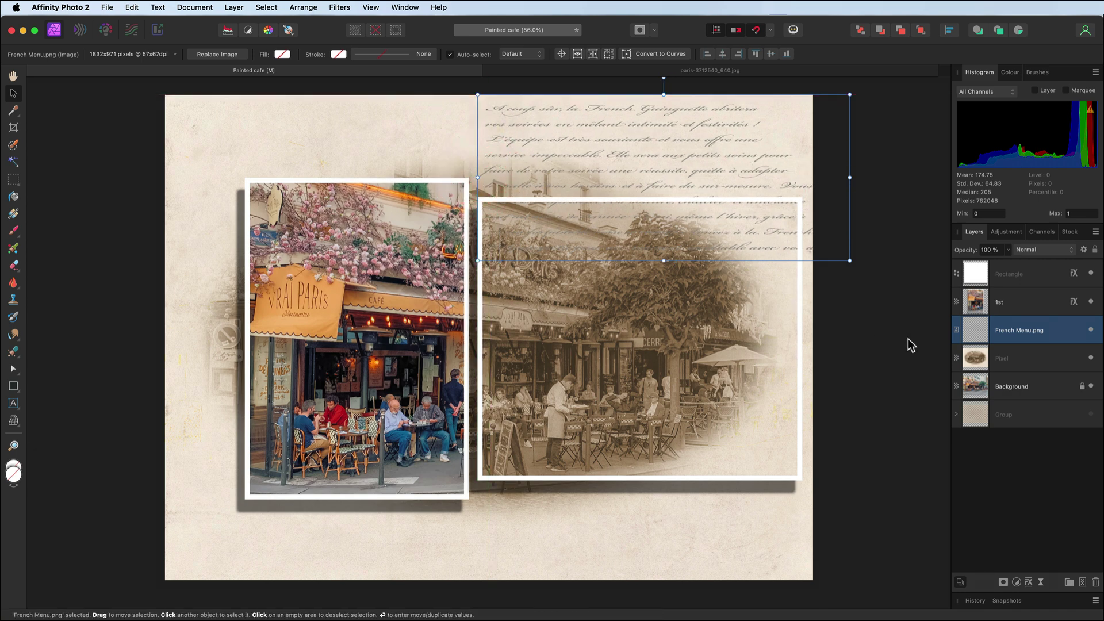
Duplicate the French Menu script and move the copy to the lower left
key(ctrl+c)
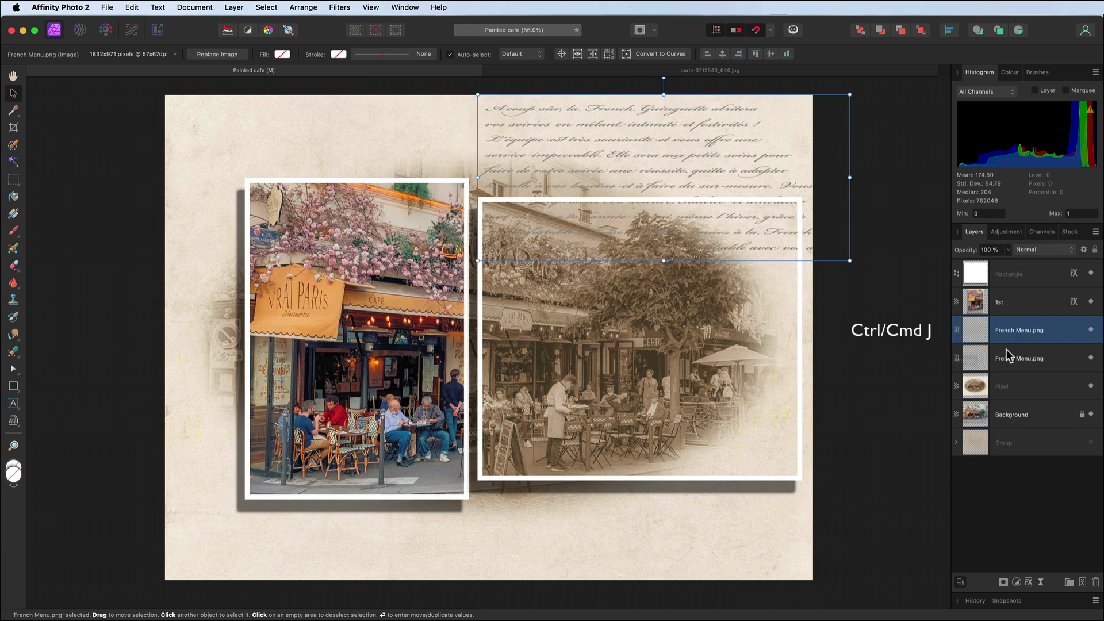
click(1006, 358)
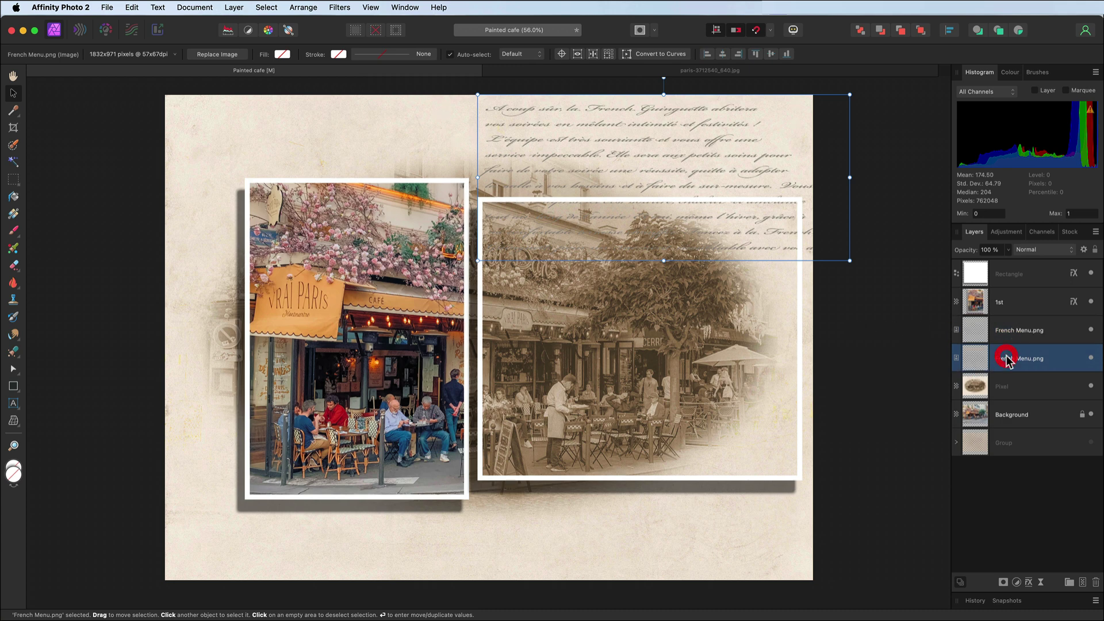
mouse_move(696, 218)
mouse_down()
mouse_move(386, 538)
mouse_move(422, 527)
mouse_up()
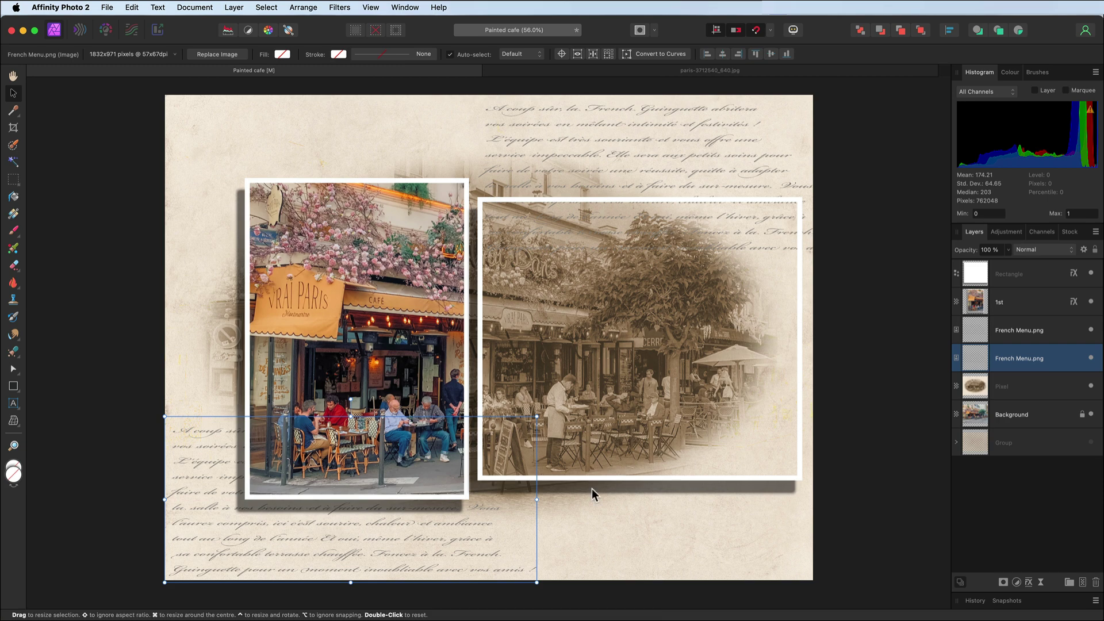
Tilt the '1st' cafe frame slightly, scale it down, and drag it toward the top-left corner
click(348, 283)
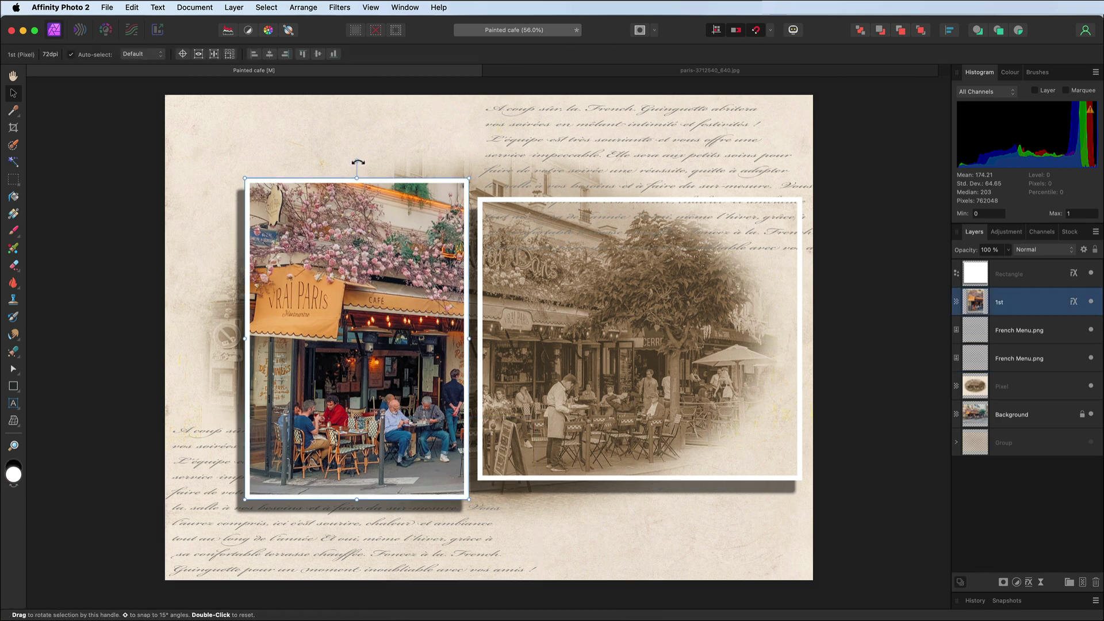
drag(356, 162, 340, 162)
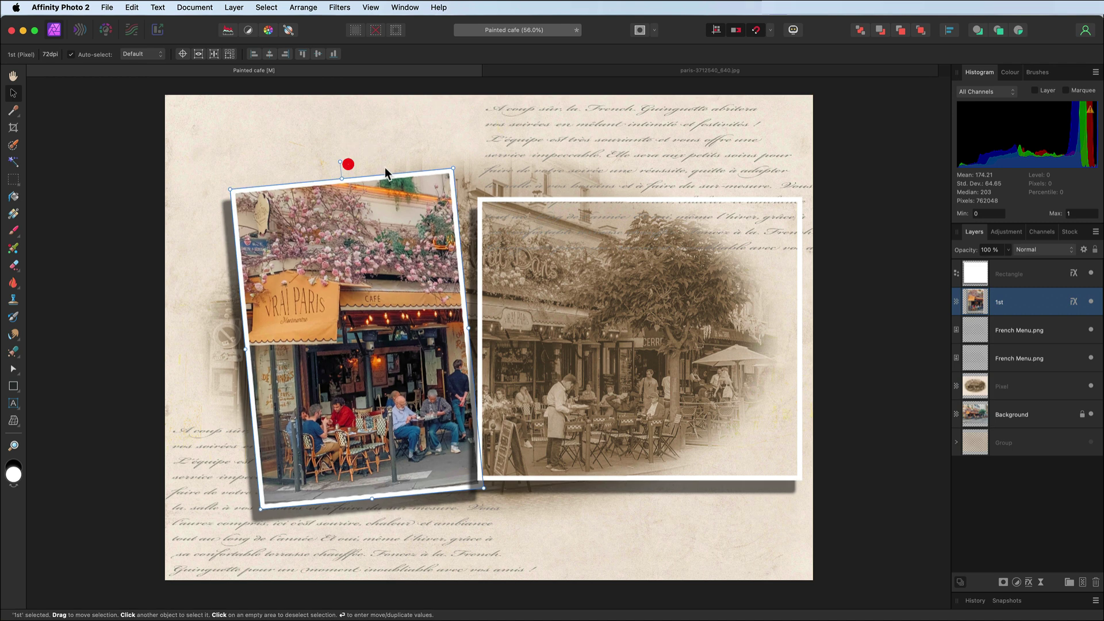
drag(454, 167, 412, 216)
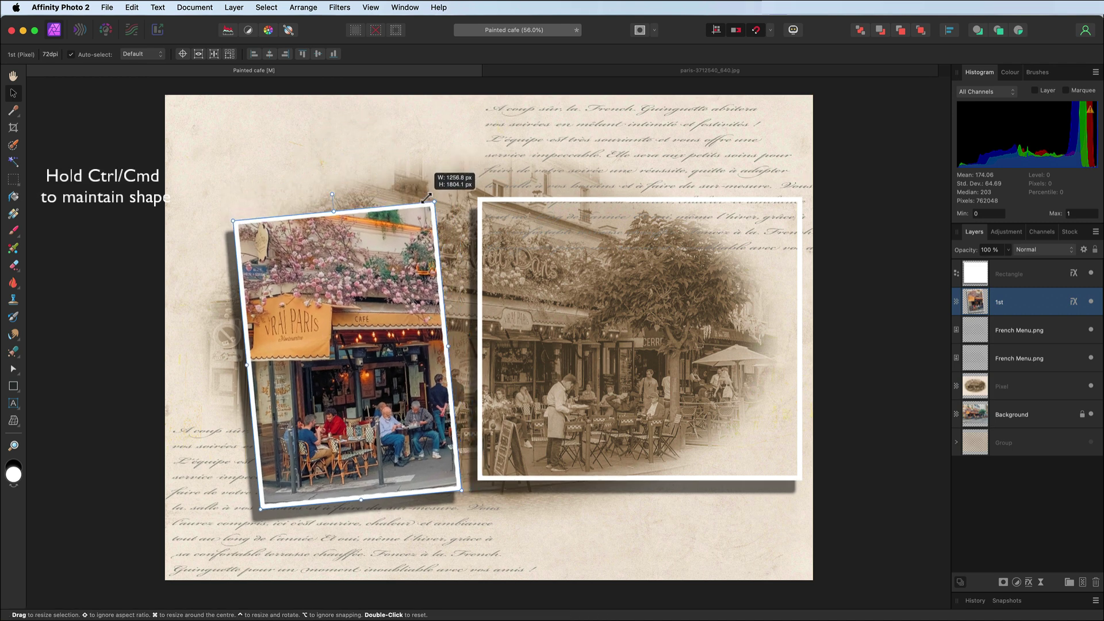
mouse_move(386, 287)
mouse_down()
mouse_move(363, 179)
mouse_move(351, 173)
mouse_up()
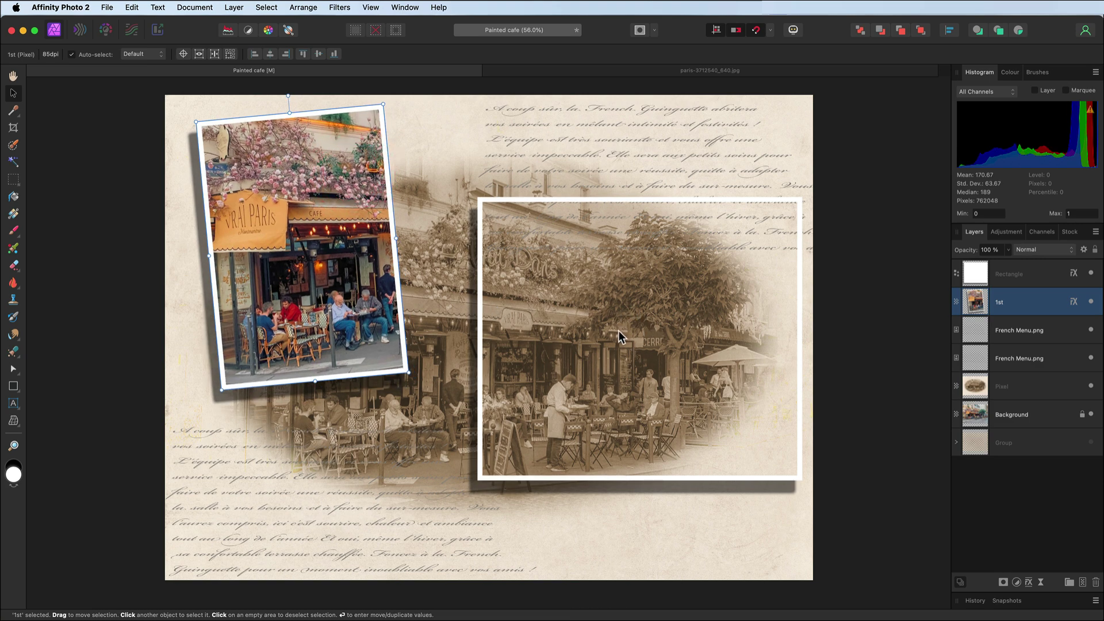
Widen the large white frame slightly by dragging its left edge outward
click(480, 307)
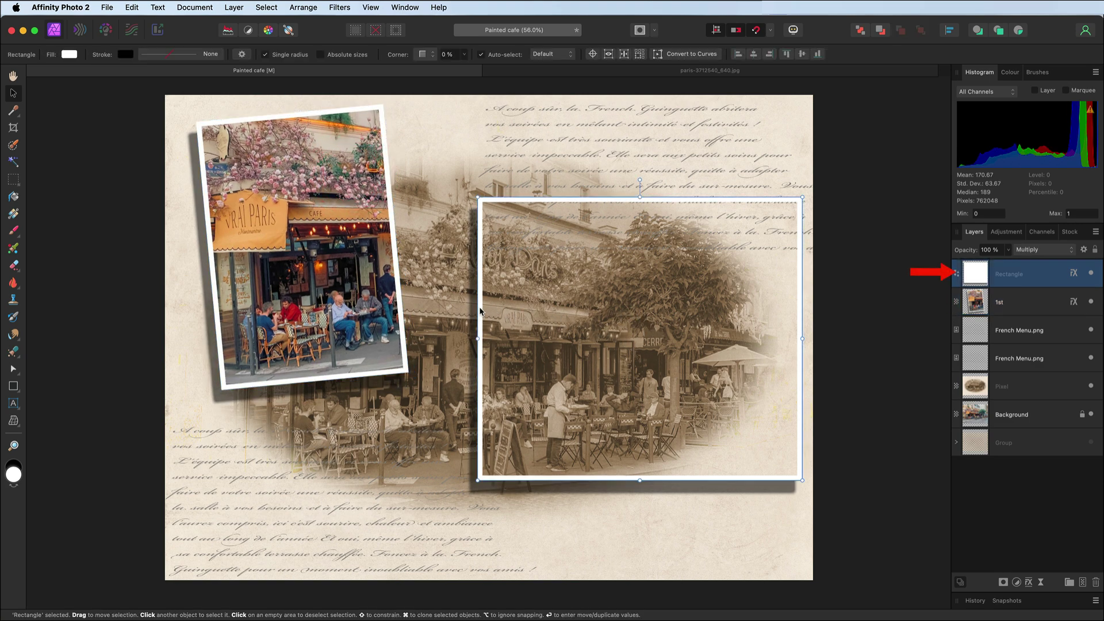
drag(477, 338, 476, 344)
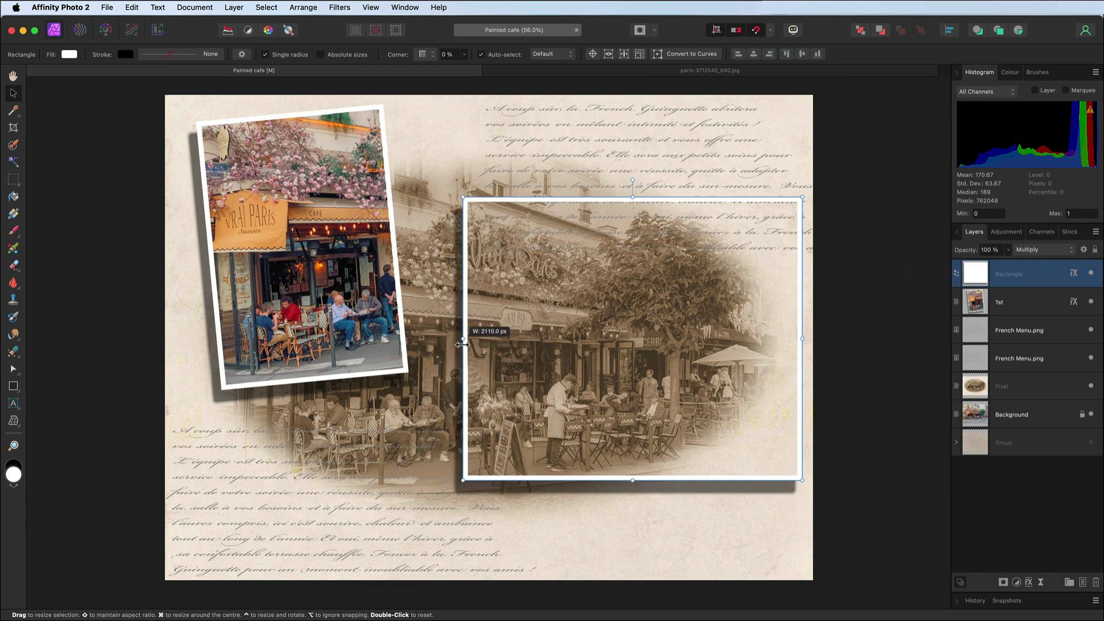
drag(476, 344, 464, 347)
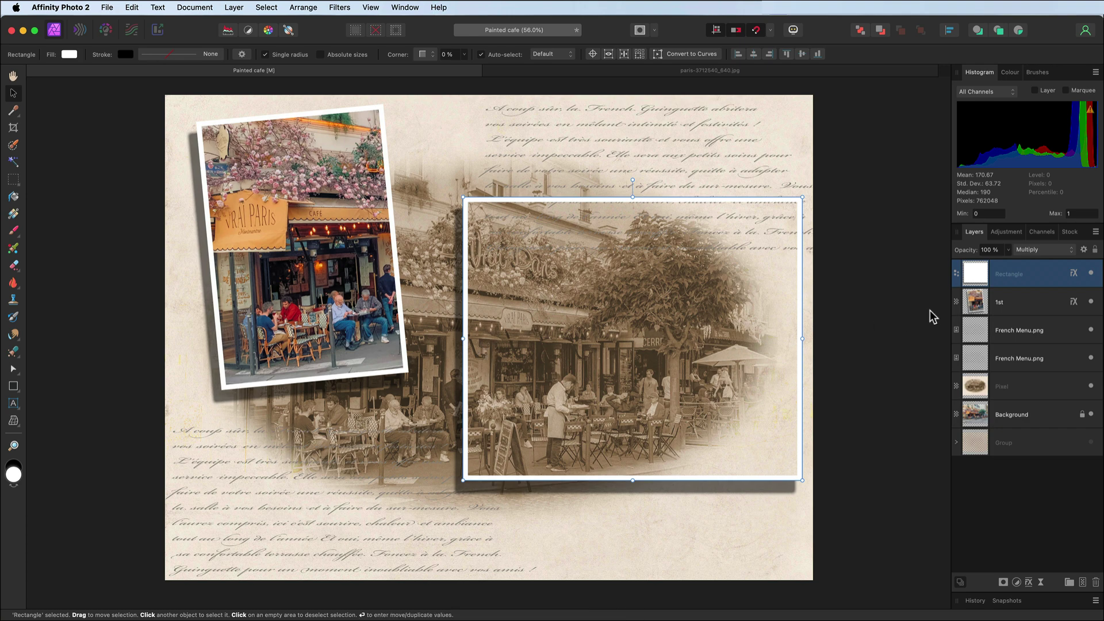
Rename the rectangle layer '2nd' and move it below the French Menu layers
double_click(1009, 275)
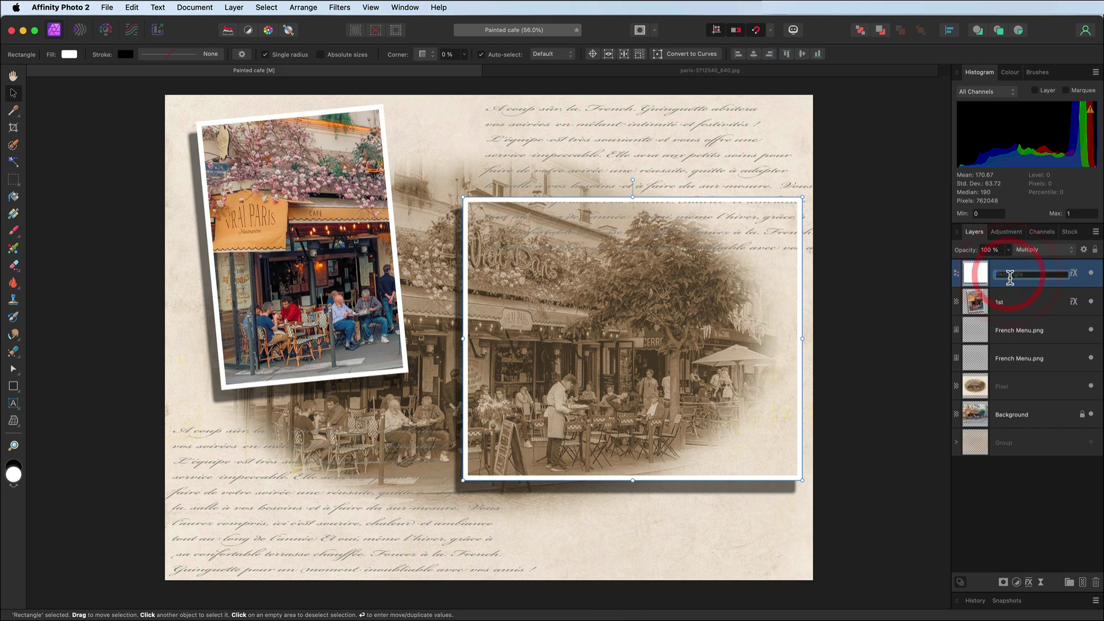
text(2n)
text(d)
key(Return)
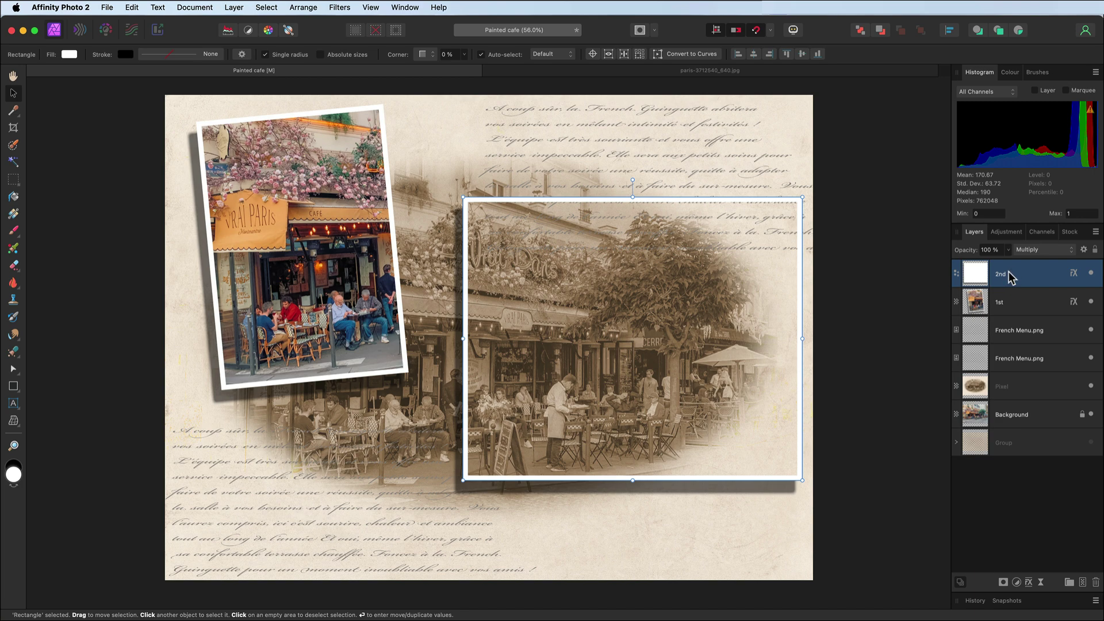
drag(1011, 276, 1007, 369)
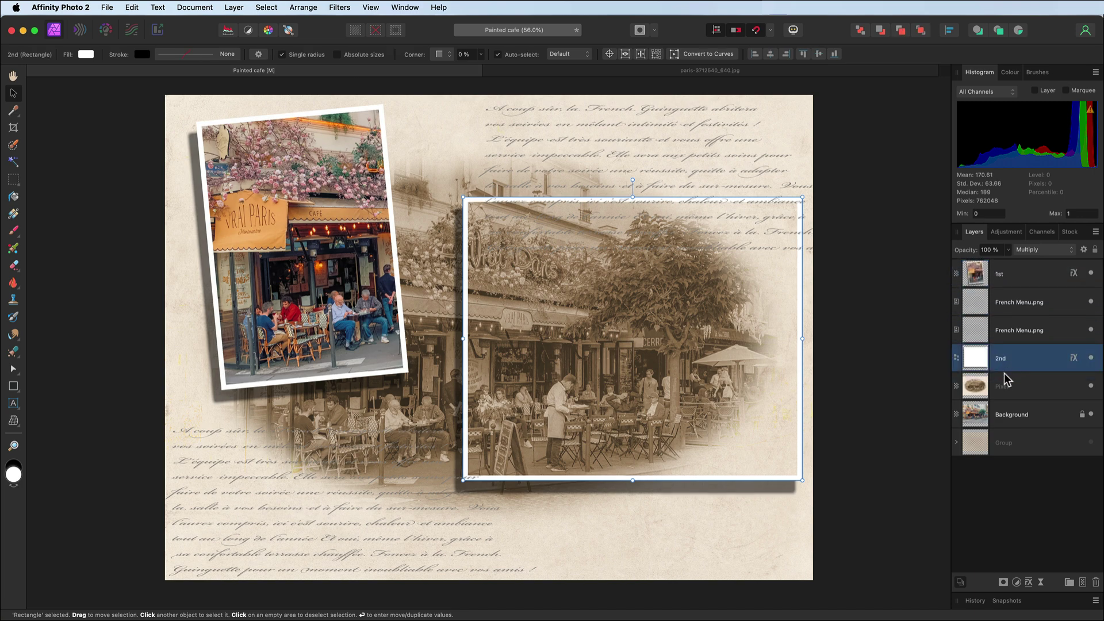
Add a mask to the sepia Pixel layer and load the '2nd' layer's outline as a selection
click(1004, 389)
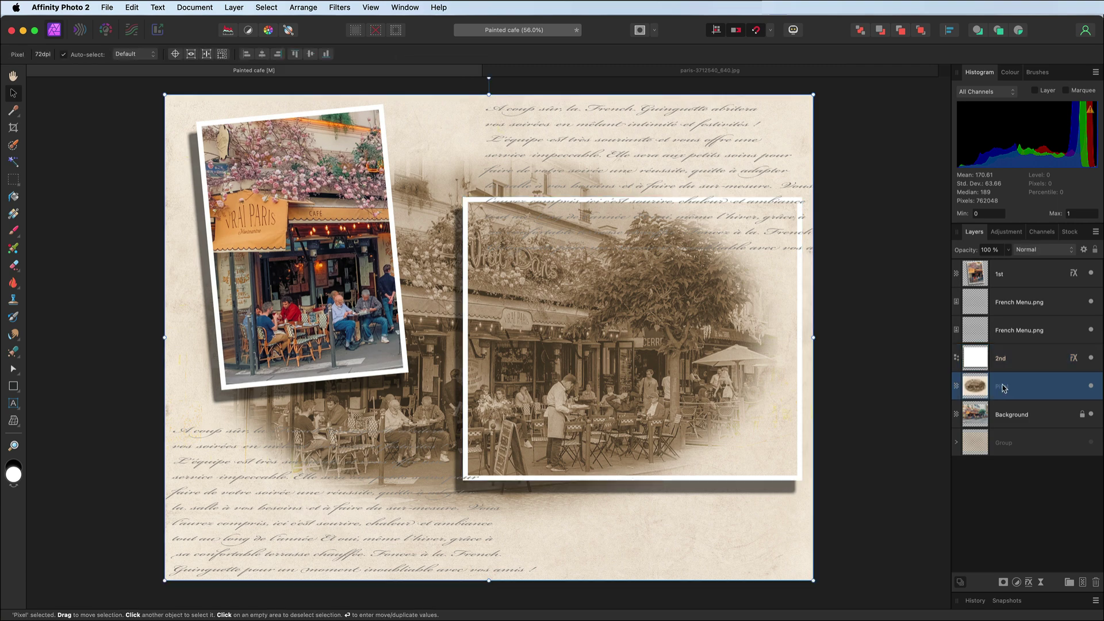
click(1004, 583)
click(1004, 583)
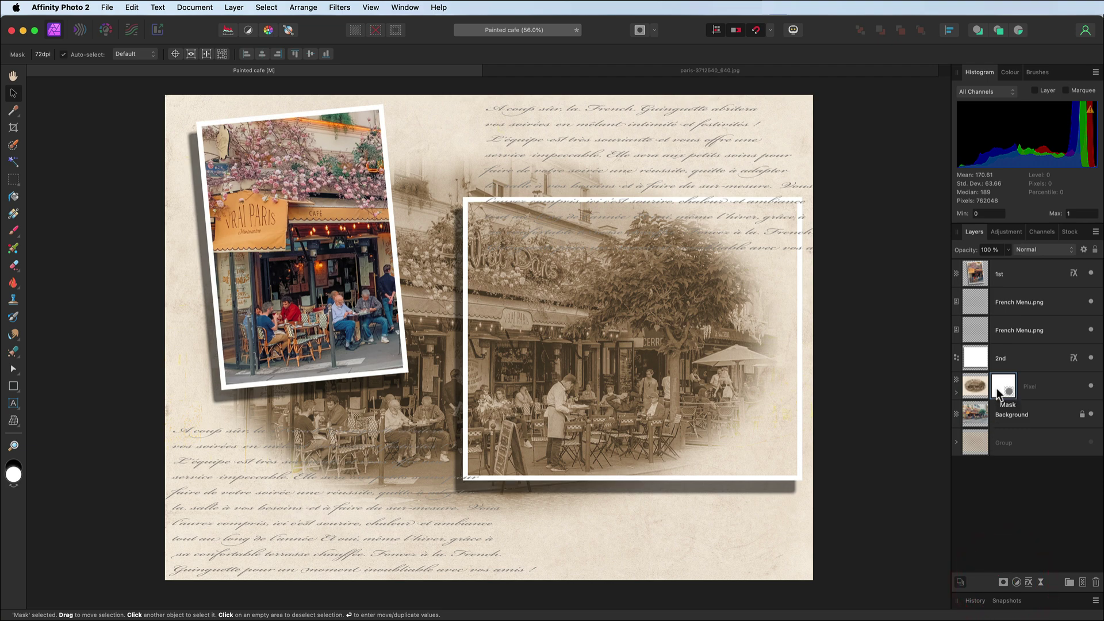
click(978, 358)
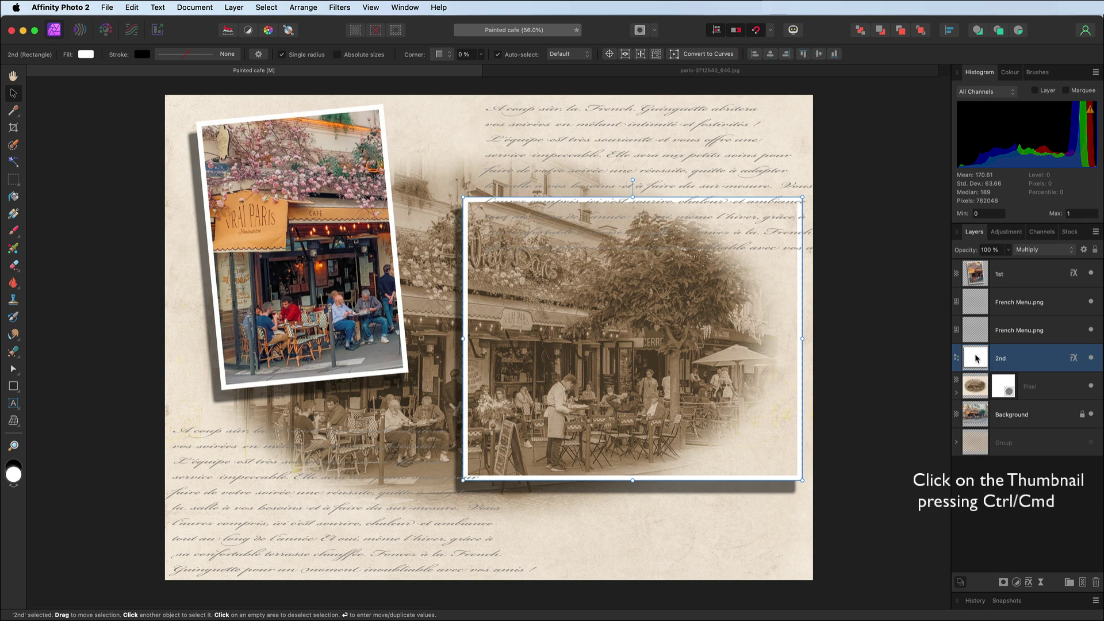
ctrl+click(976, 358)
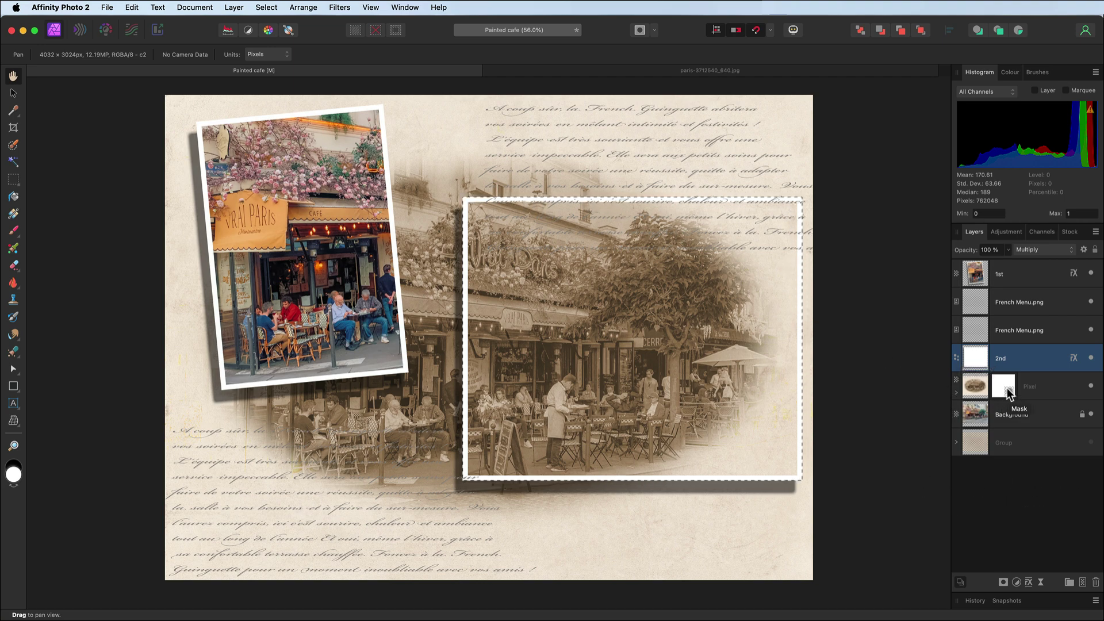
Fill the Pixel layer's mask with the secondary colour inside the selection, then deselect
click(1007, 391)
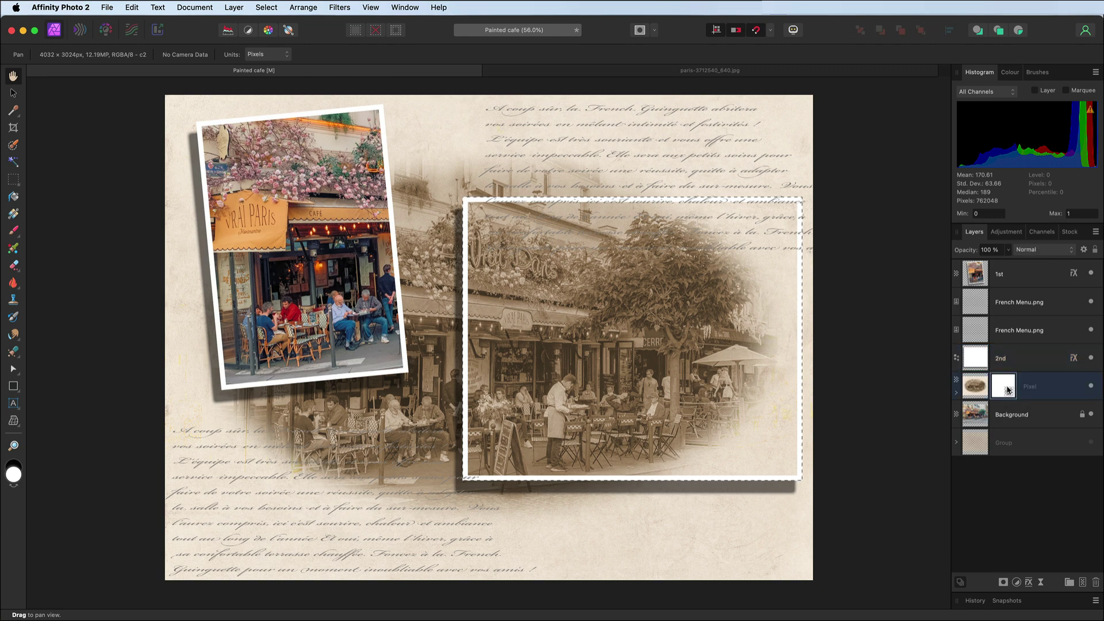
click(956, 393)
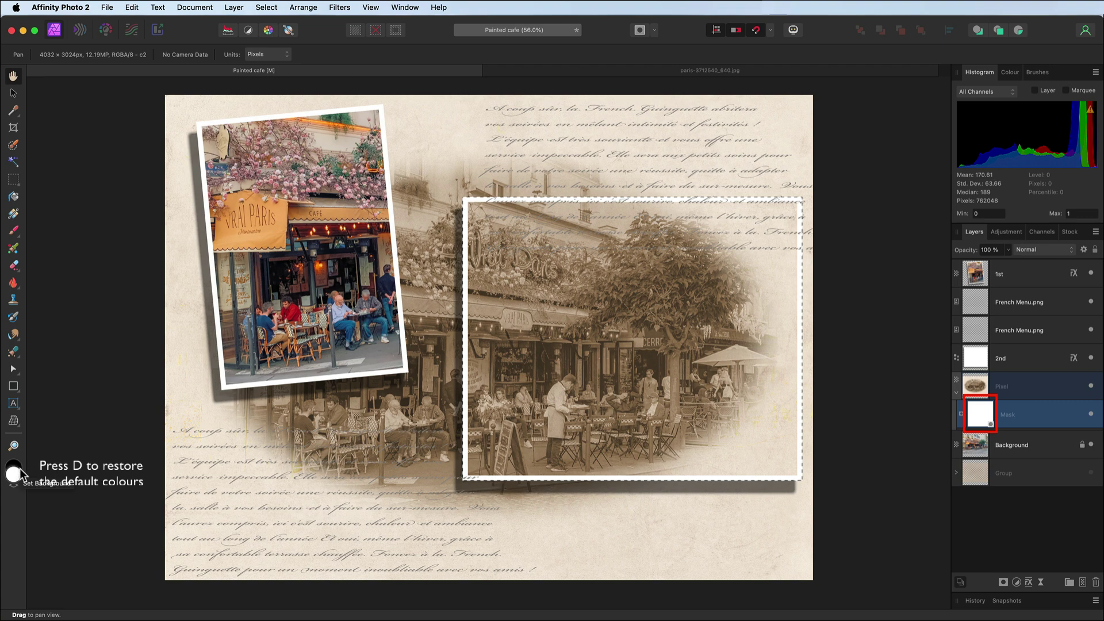
click(132, 8)
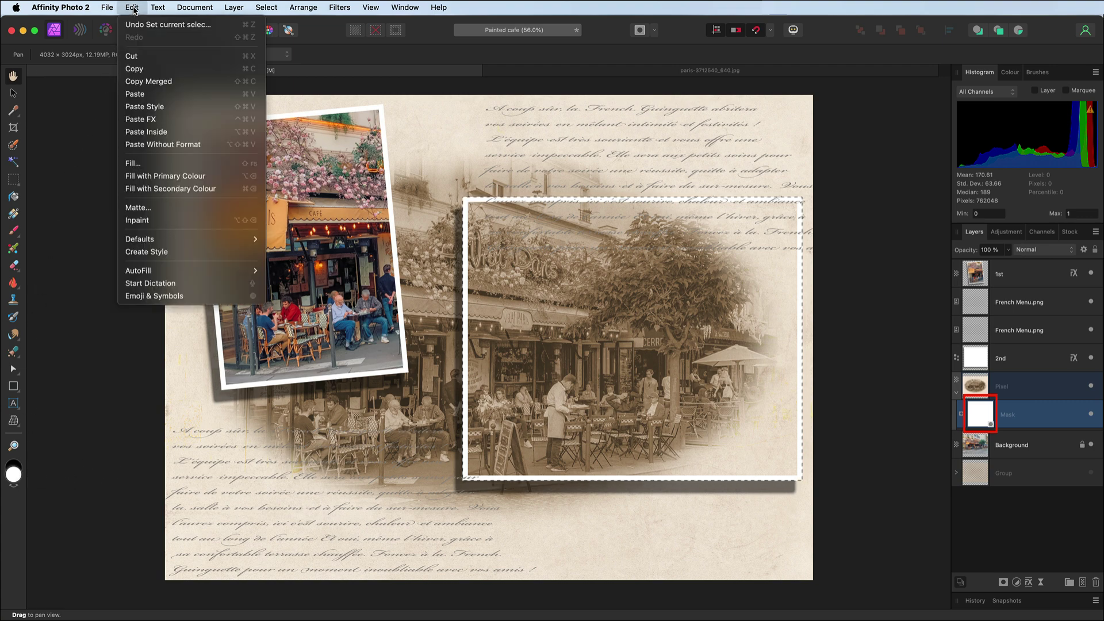
click(153, 189)
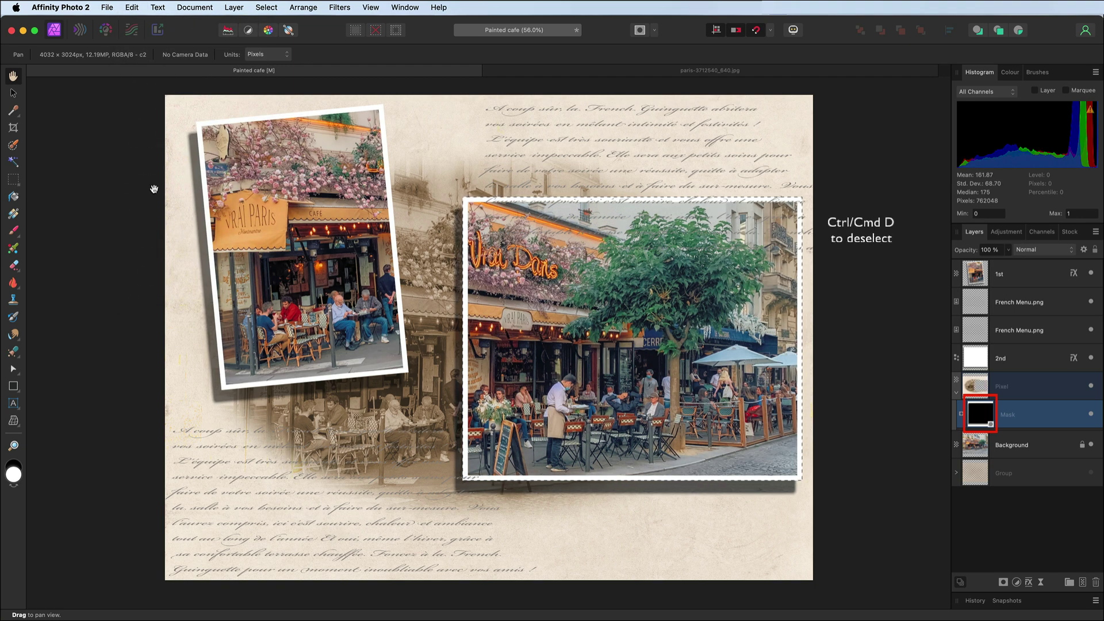
key(super+d)
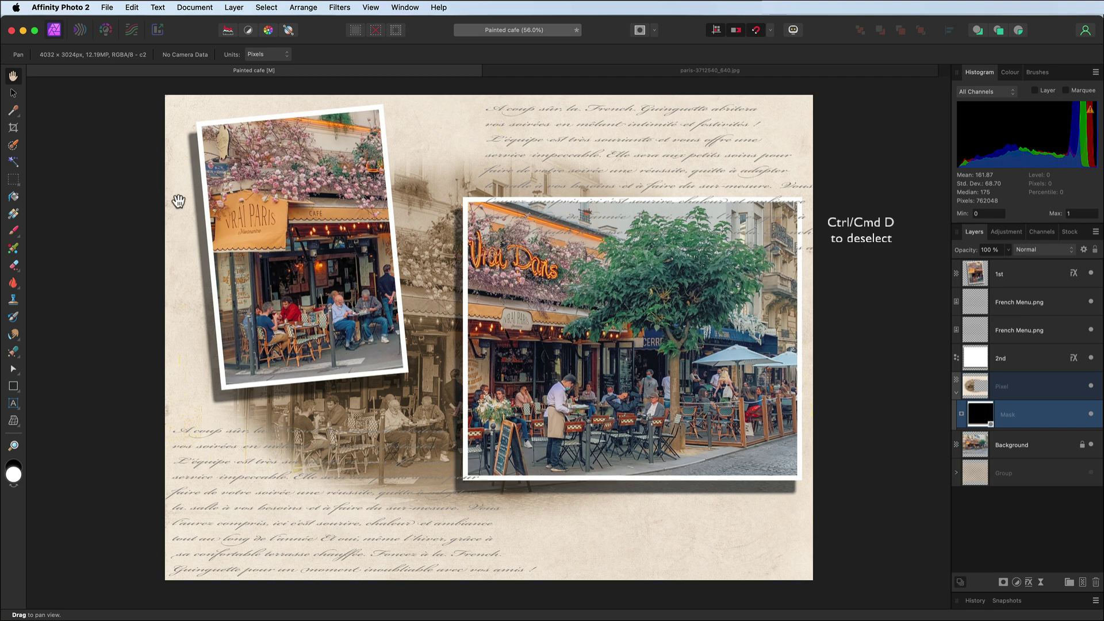
Select the '2nd' frame with the mask and stretch both left and down over the tilted photo
super+click(1009, 357)
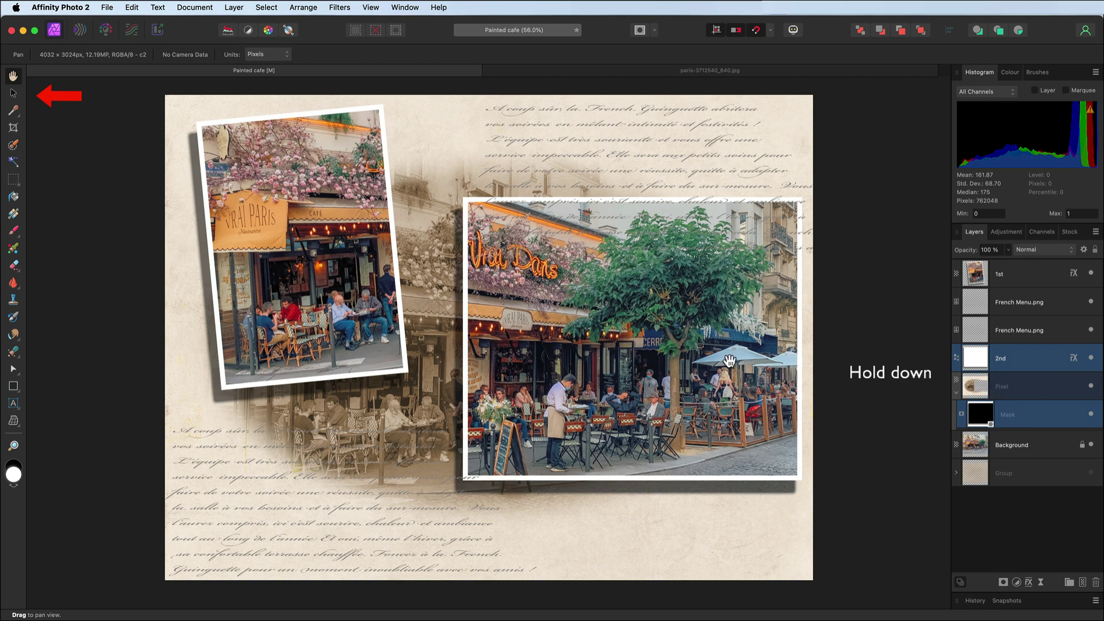
key(v)
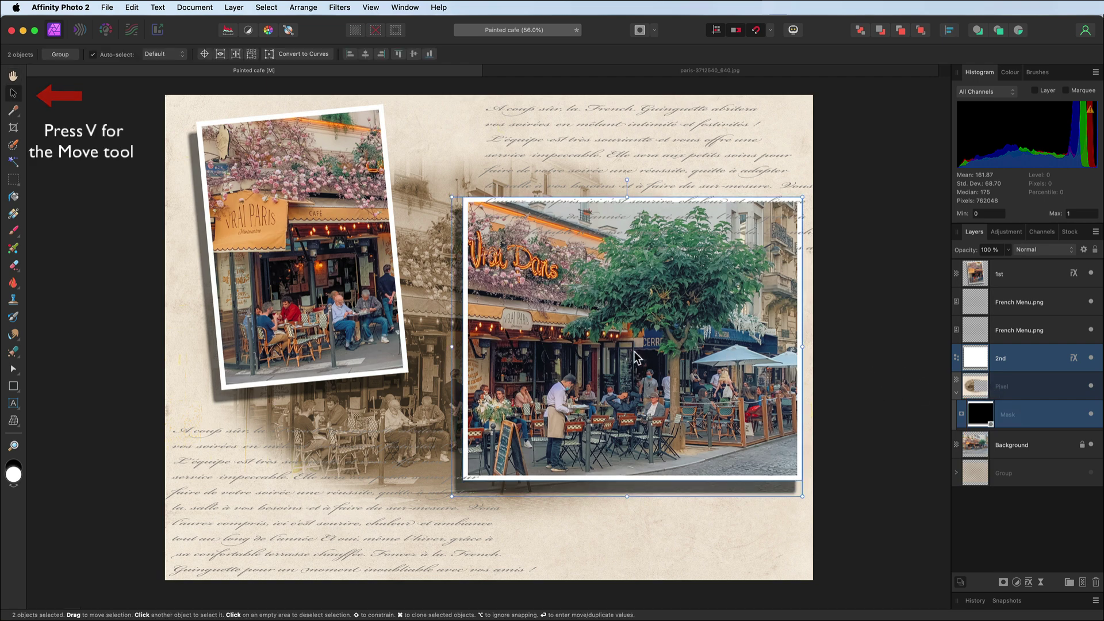
drag(452, 346, 372, 342)
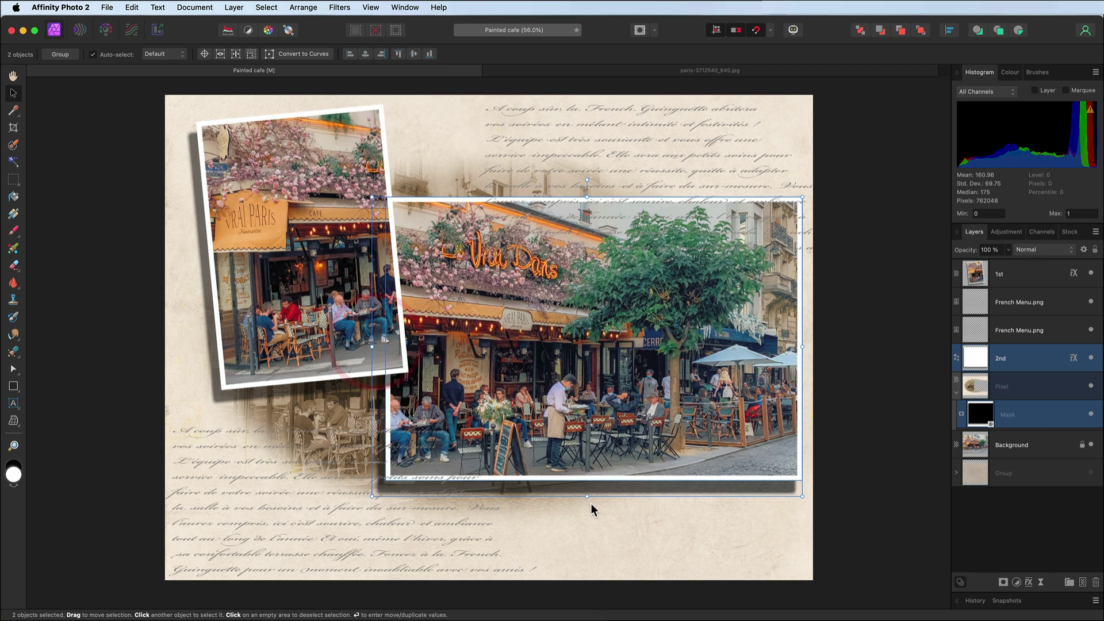
drag(586, 494, 586, 512)
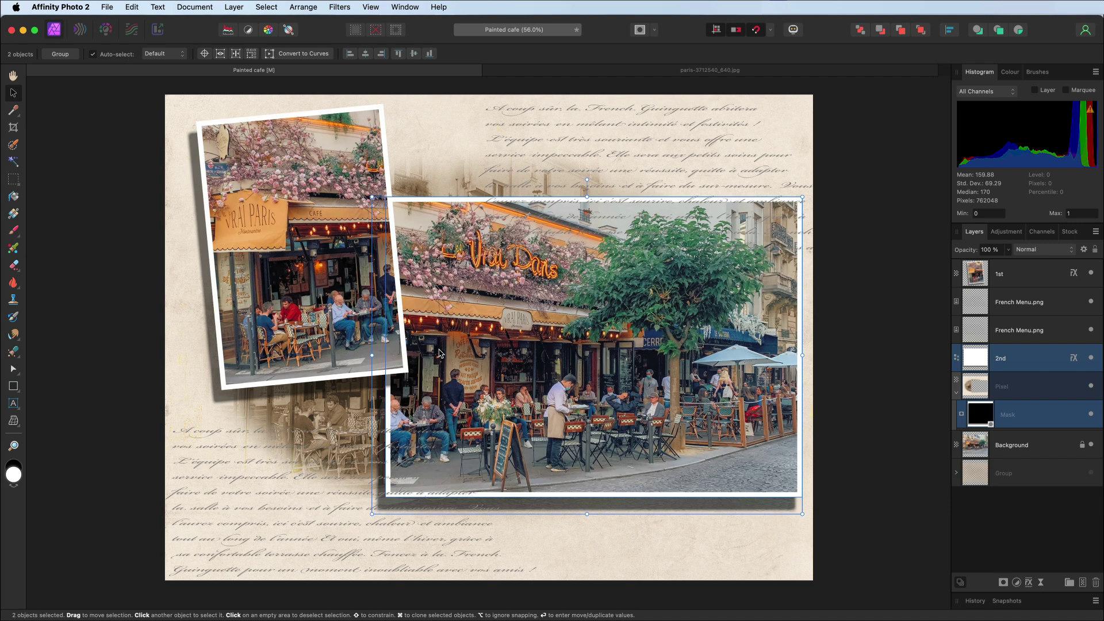
Add a document snapshot named 'Monday 27 May 2024 at 09:48:26', then select '2nd edit'
click(1006, 601)
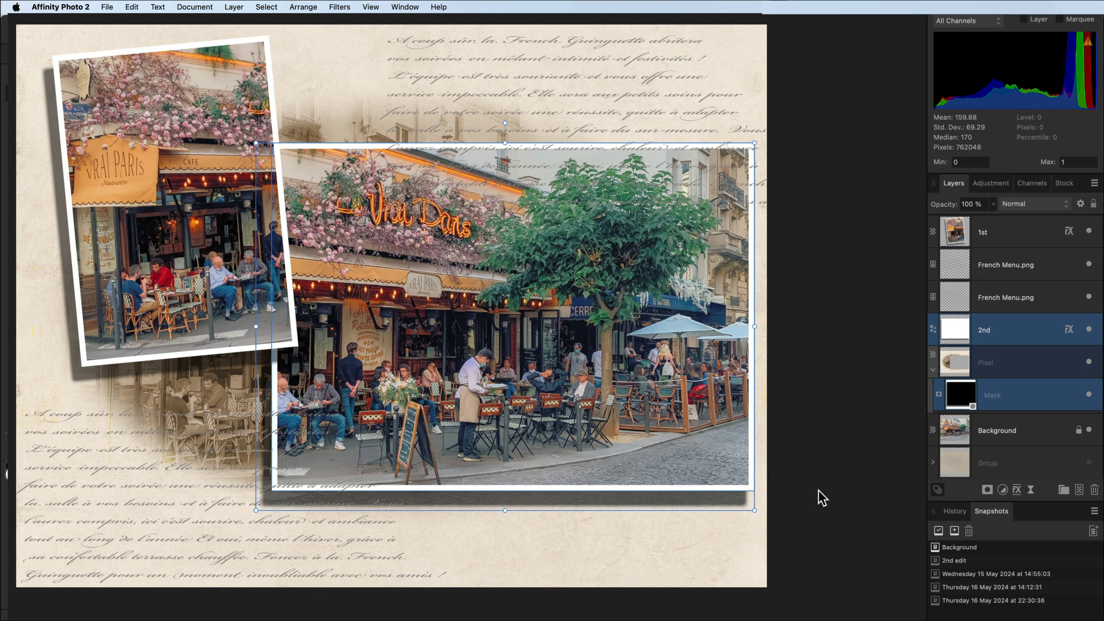
click(956, 533)
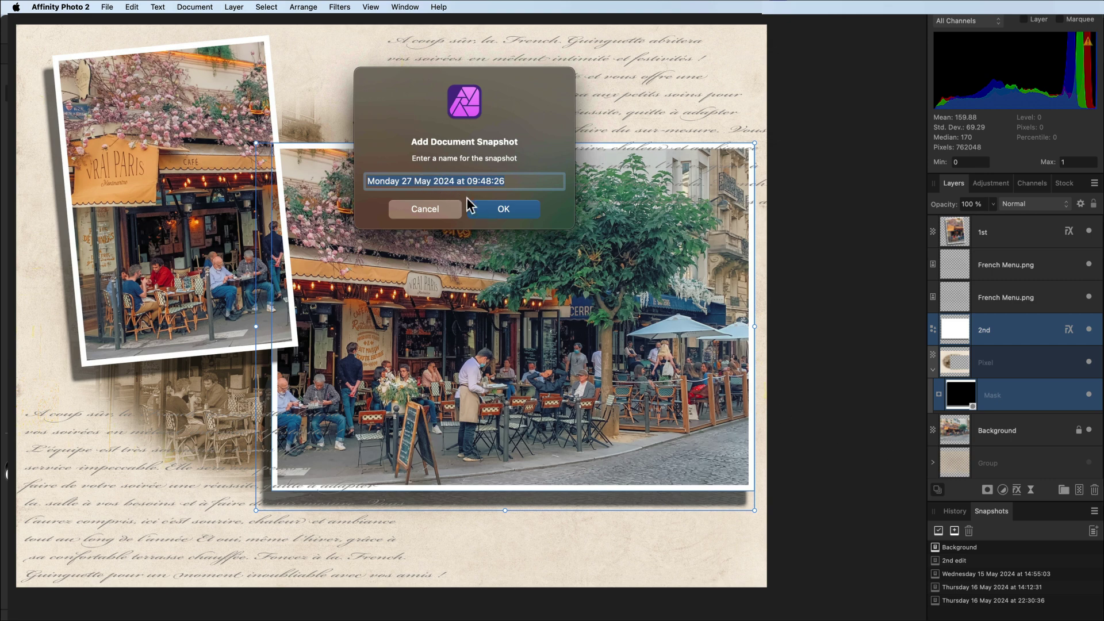
click(499, 211)
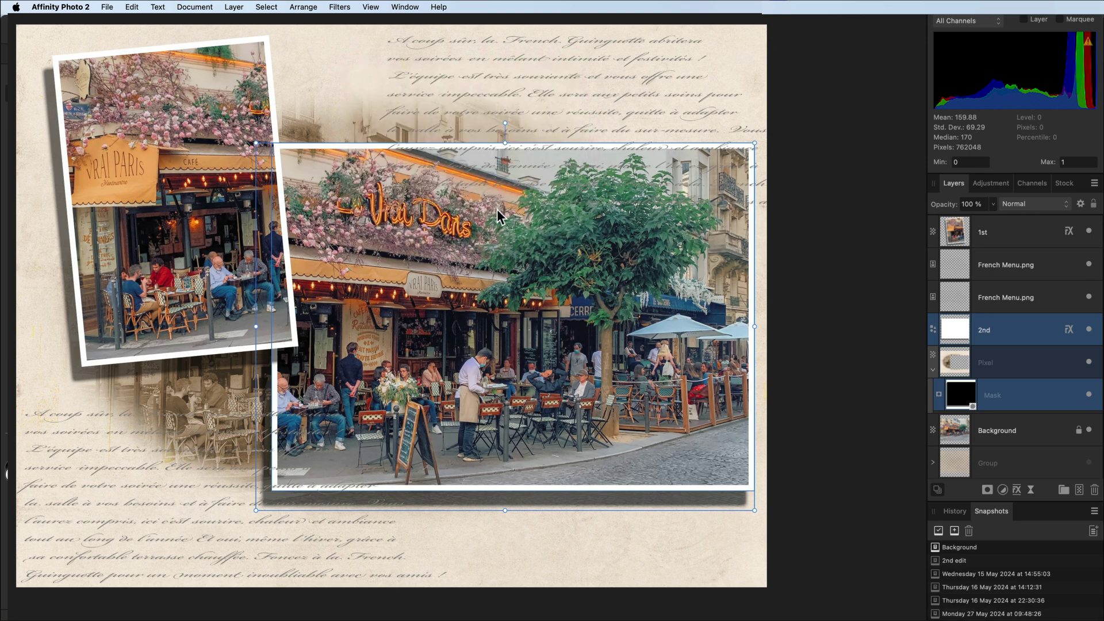
click(950, 562)
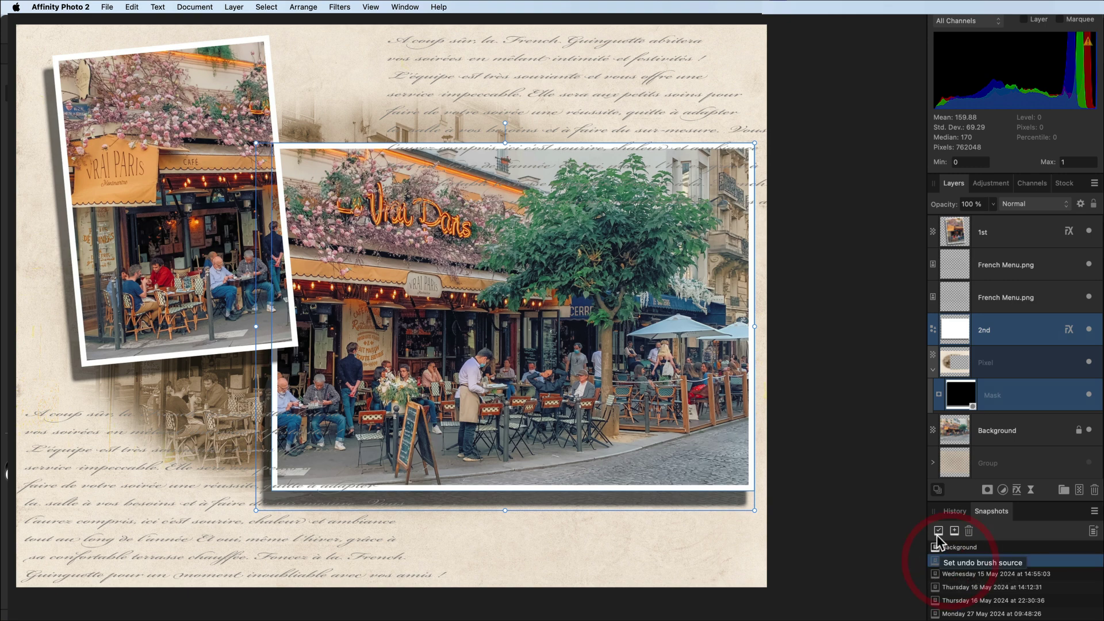
Restore the '2nd edit' snapshot, then the Wednesday 15 May snapshot
click(938, 531)
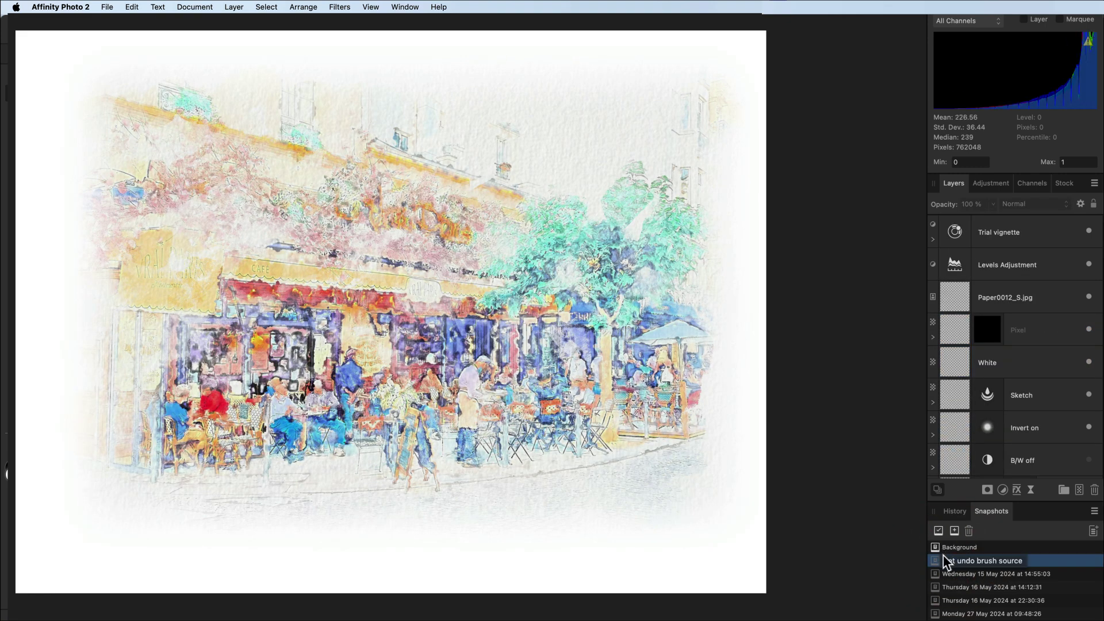
text(2nd edit)
click(945, 573)
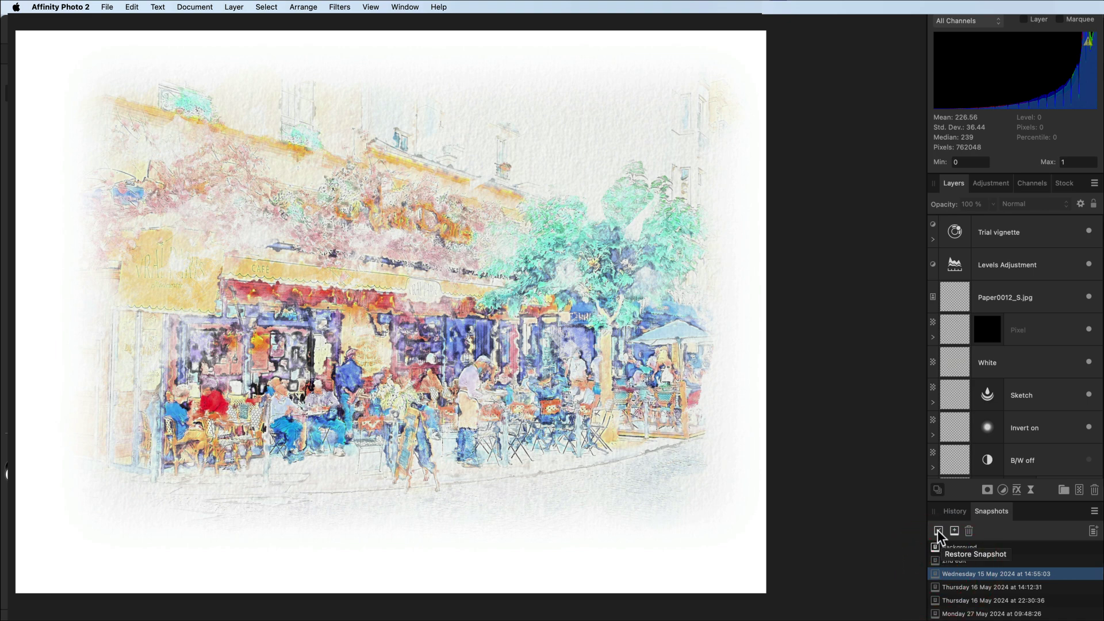
click(938, 530)
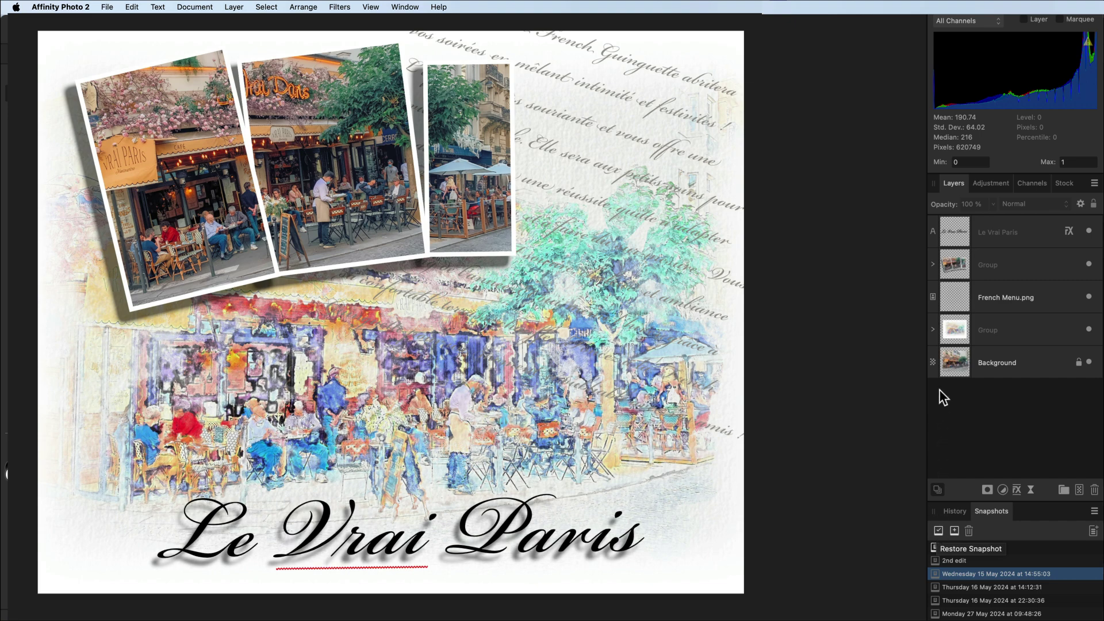
Restore the Thursday 16 May 22:30:36 snapshot and inspect its Recolour adjustment settings
click(967, 600)
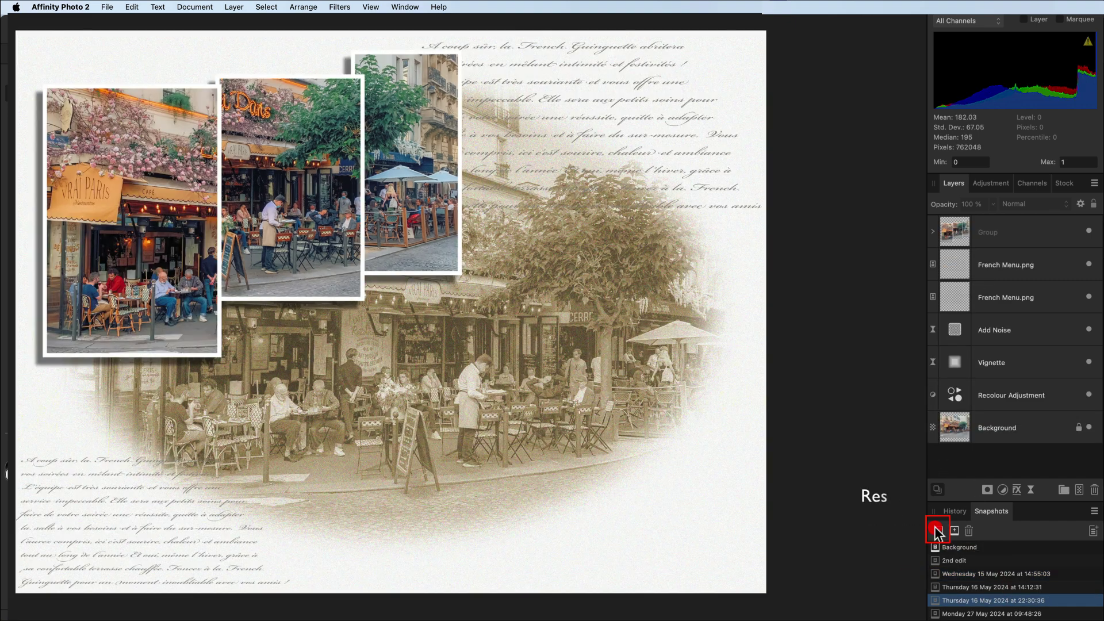
click(939, 530)
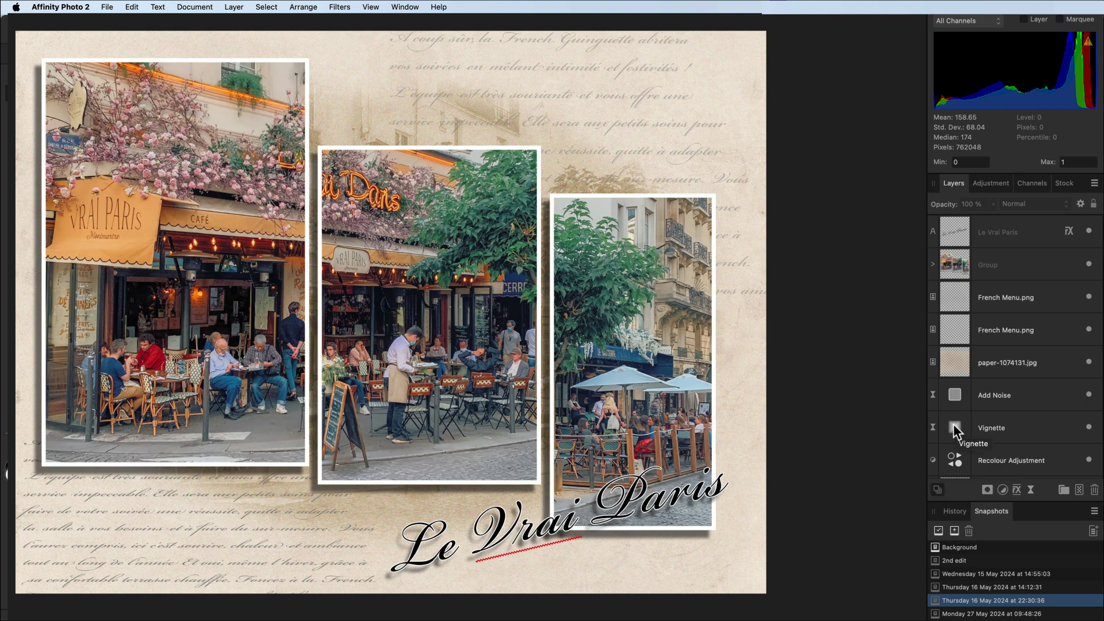
double_click(954, 457)
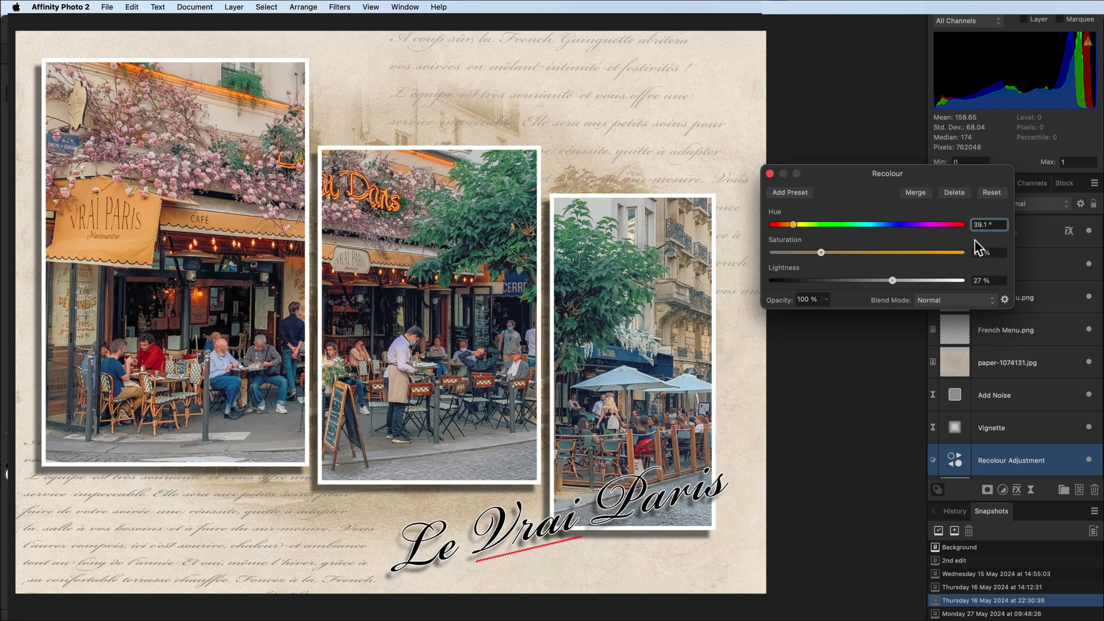
click(770, 173)
Select the 'Le Vrai Paris' text layer and copy it
drag(963, 396, 962, 403)
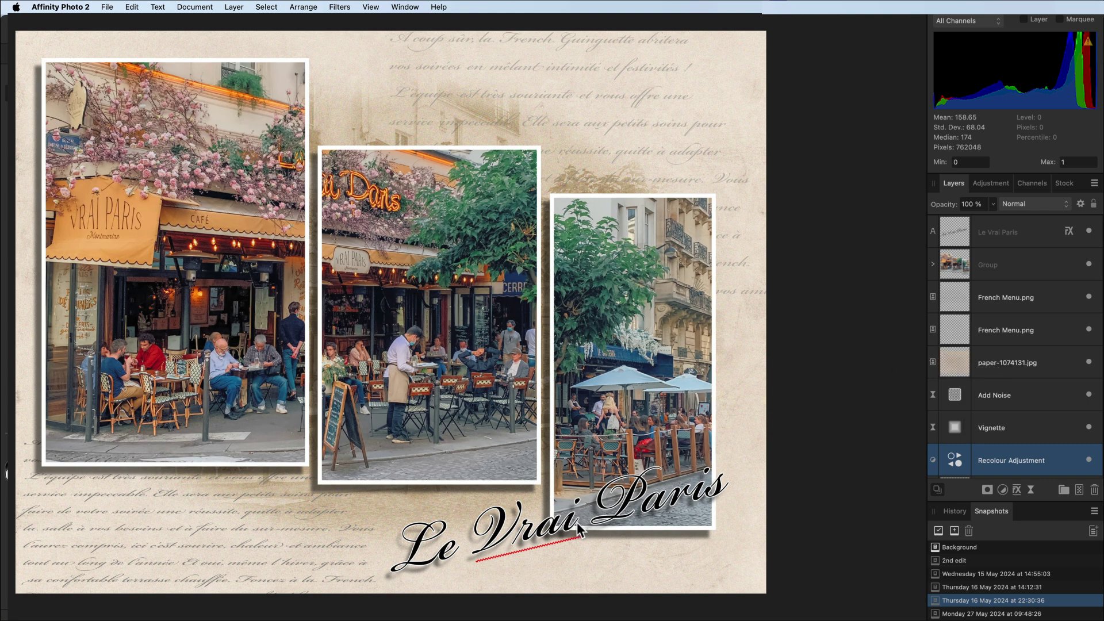
click(1010, 232)
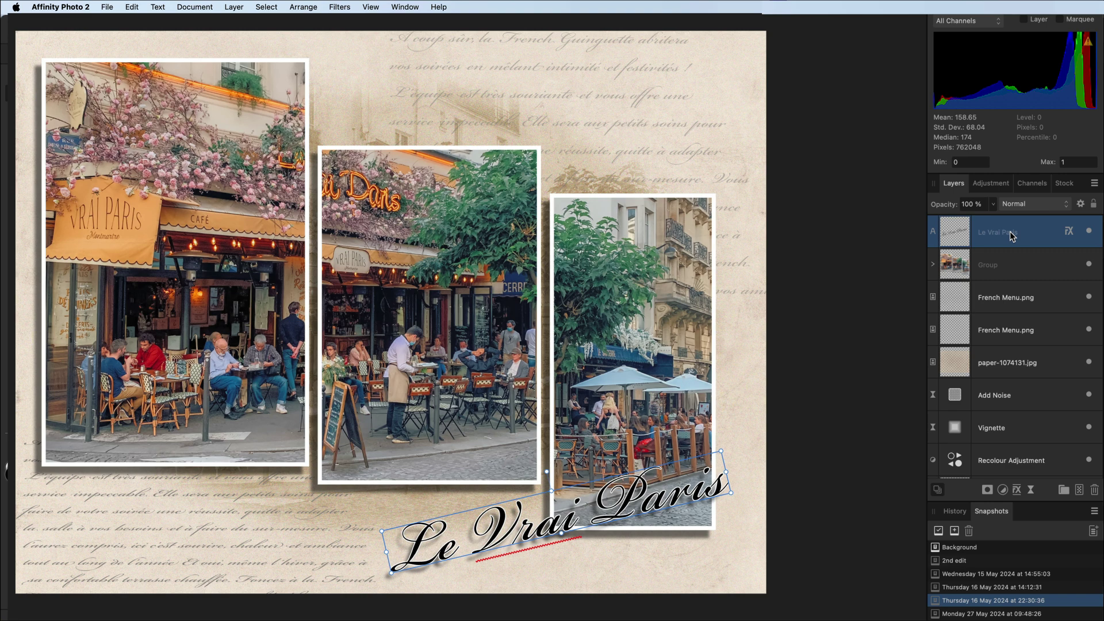
key(ctrl+c)
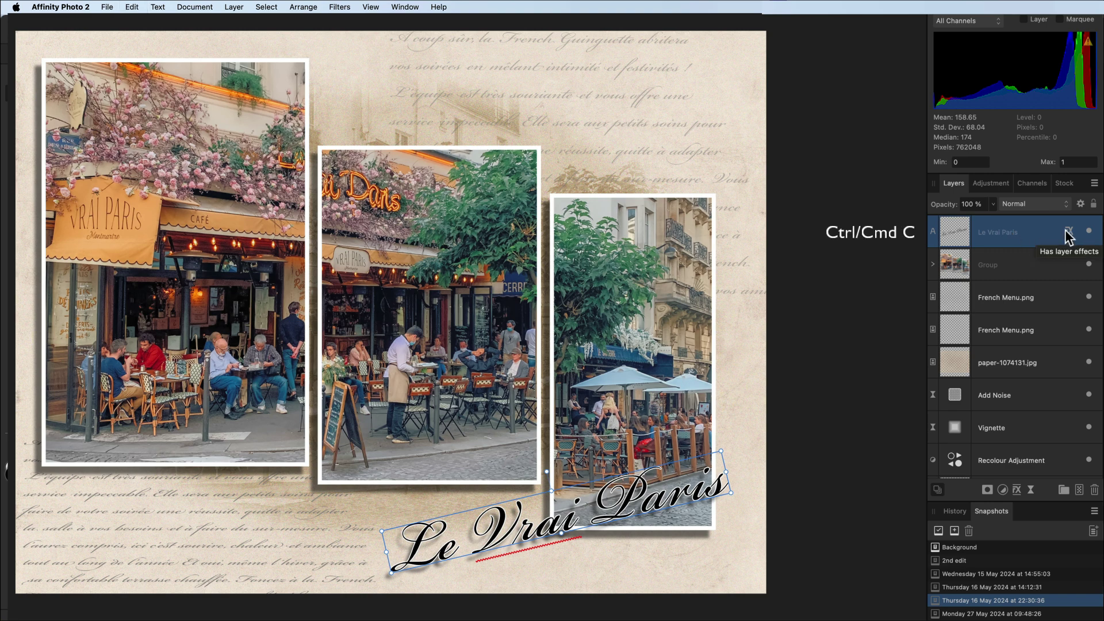
Restore the Monday 27 May snapshot and paste the 'Le Vrai Paris' text above layer '1st'
click(972, 614)
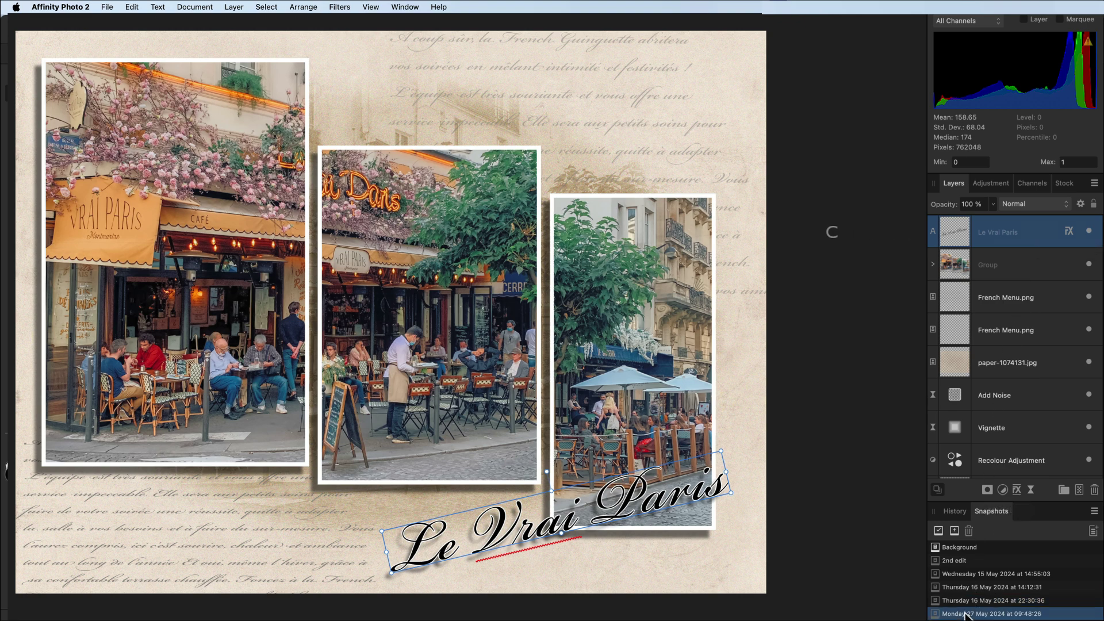
click(938, 530)
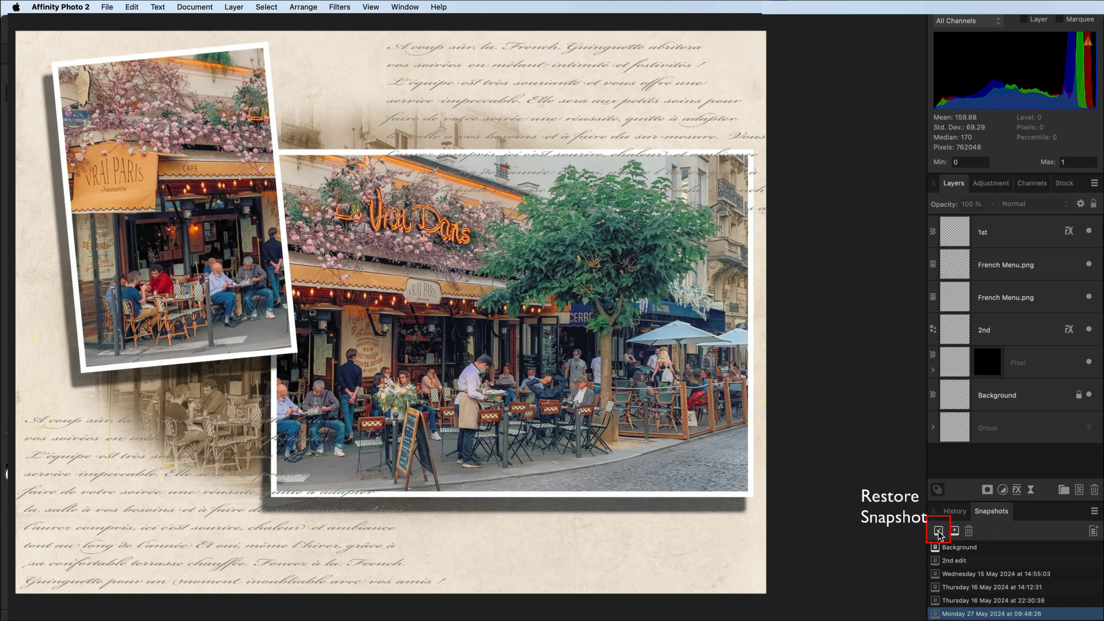
click(1005, 231)
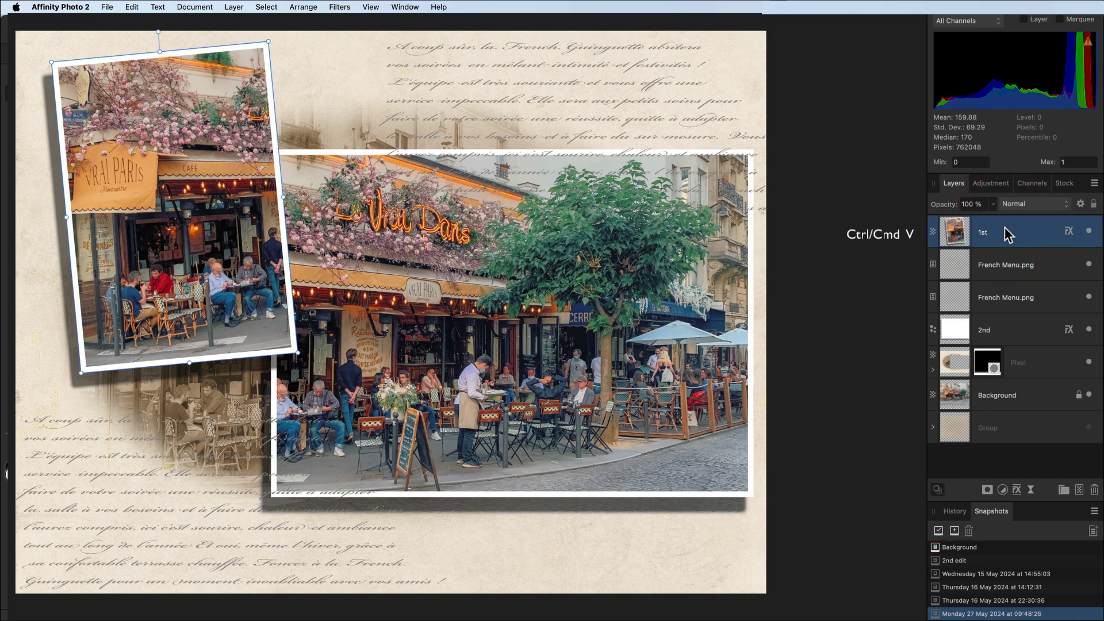
key(super+v)
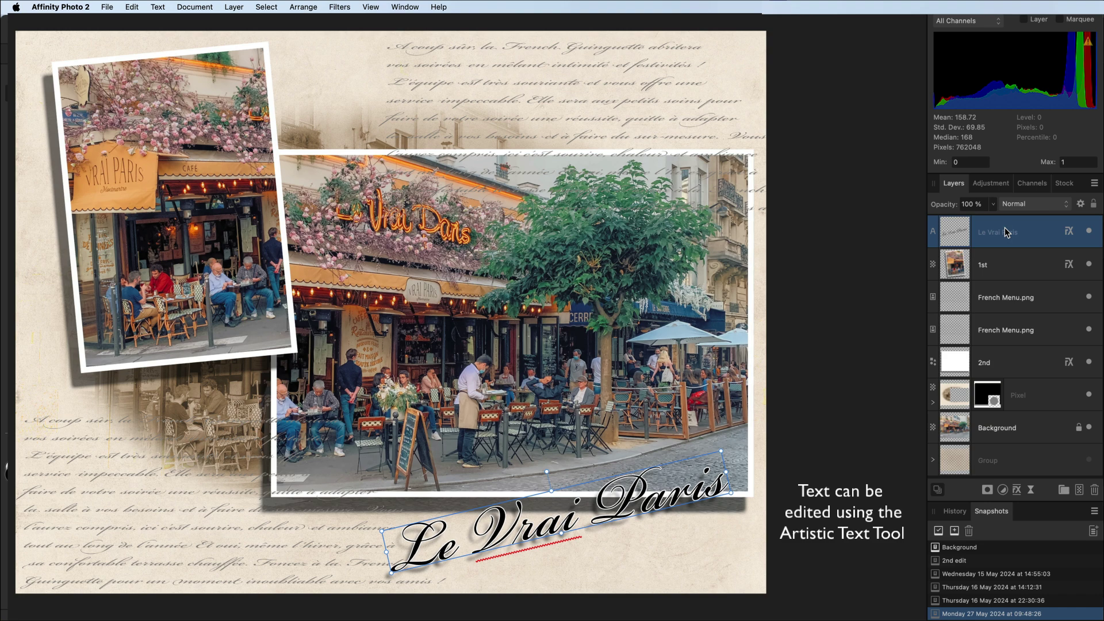
Select the large cafe photo's mask together with the '2nd' frame layer
key(t)
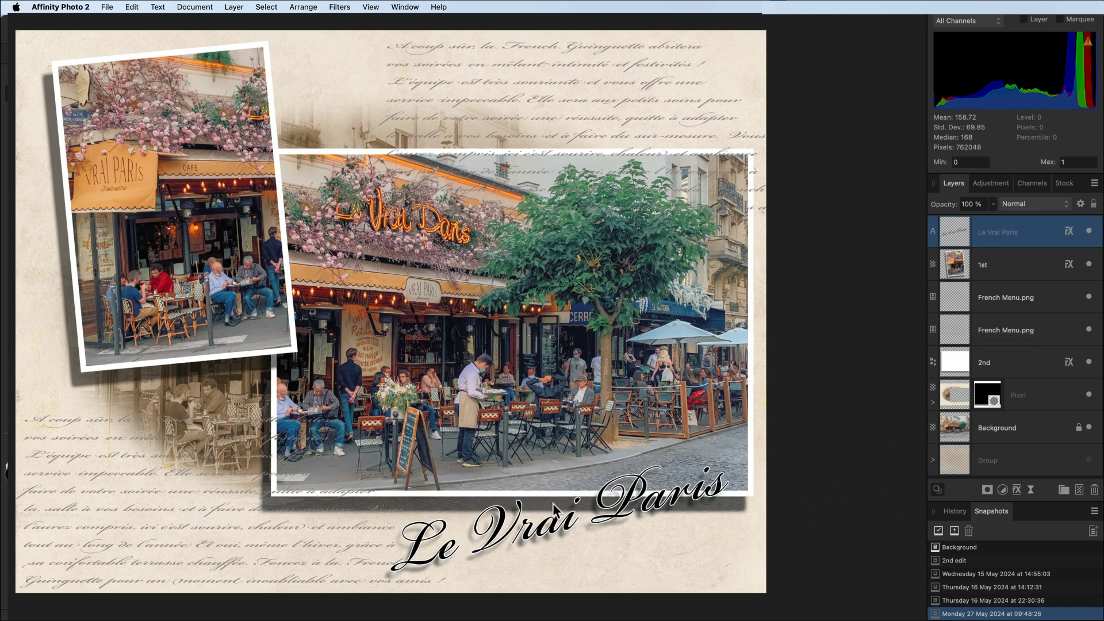
click(553, 503)
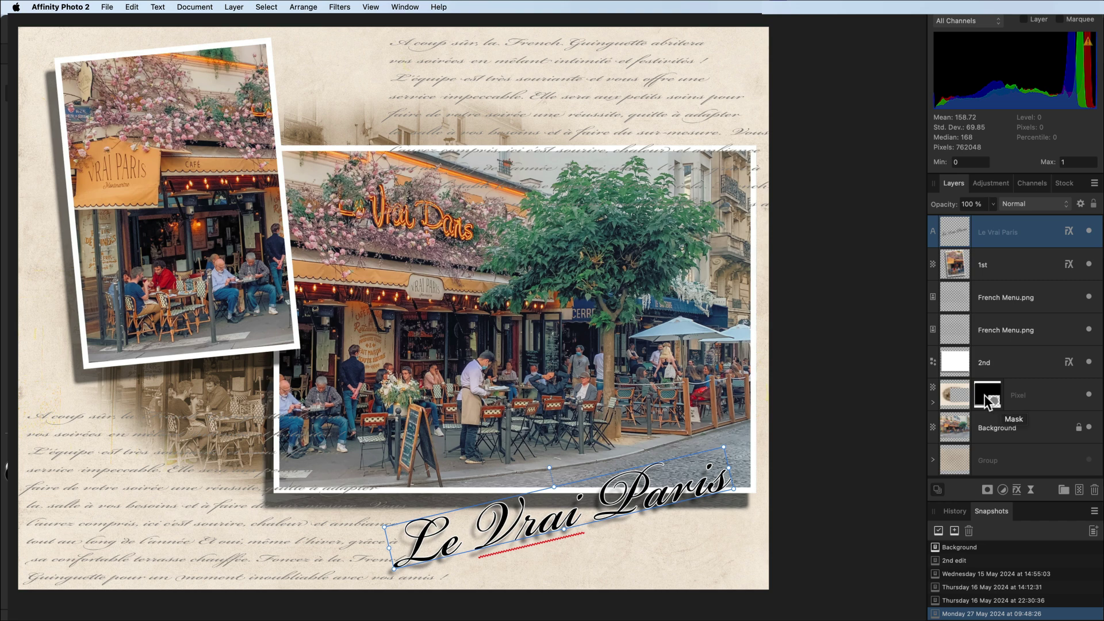
click(932, 402)
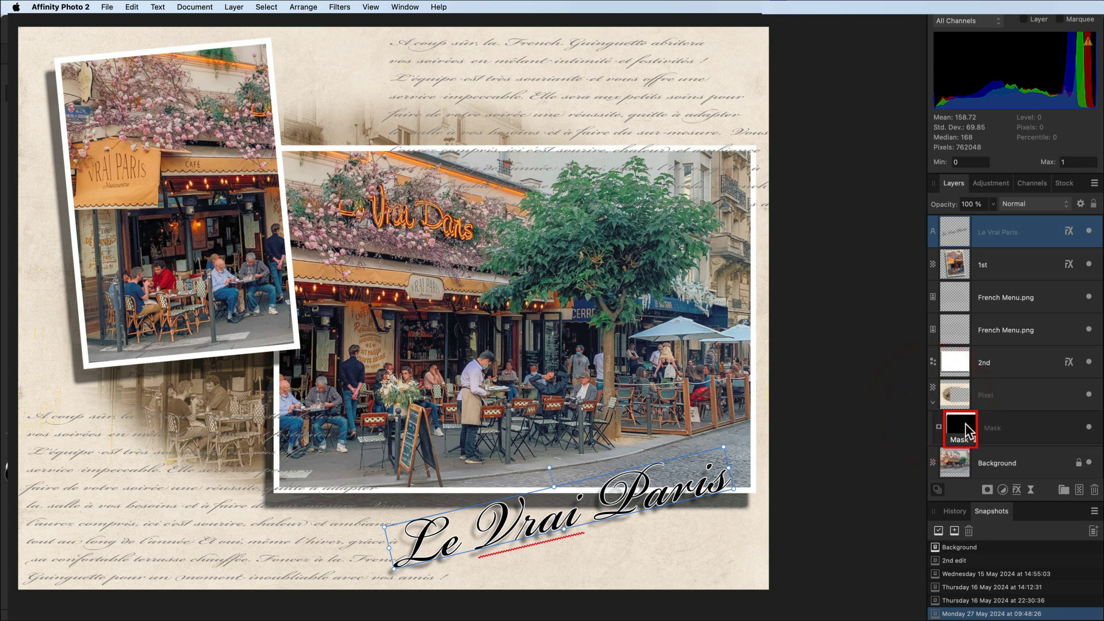
click(965, 428)
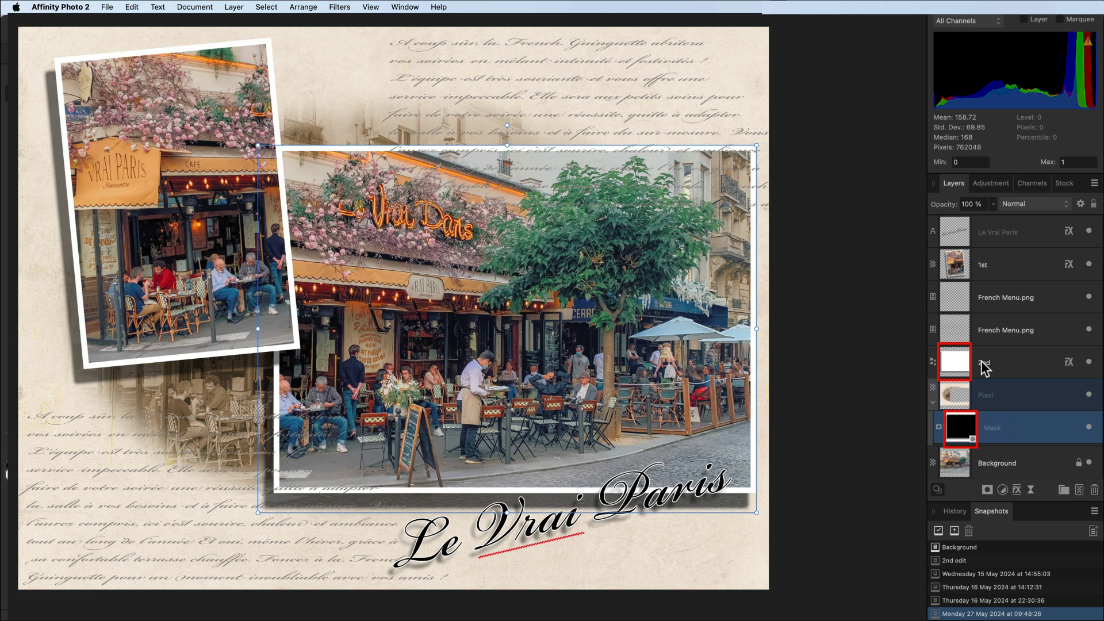
super+click(985, 367)
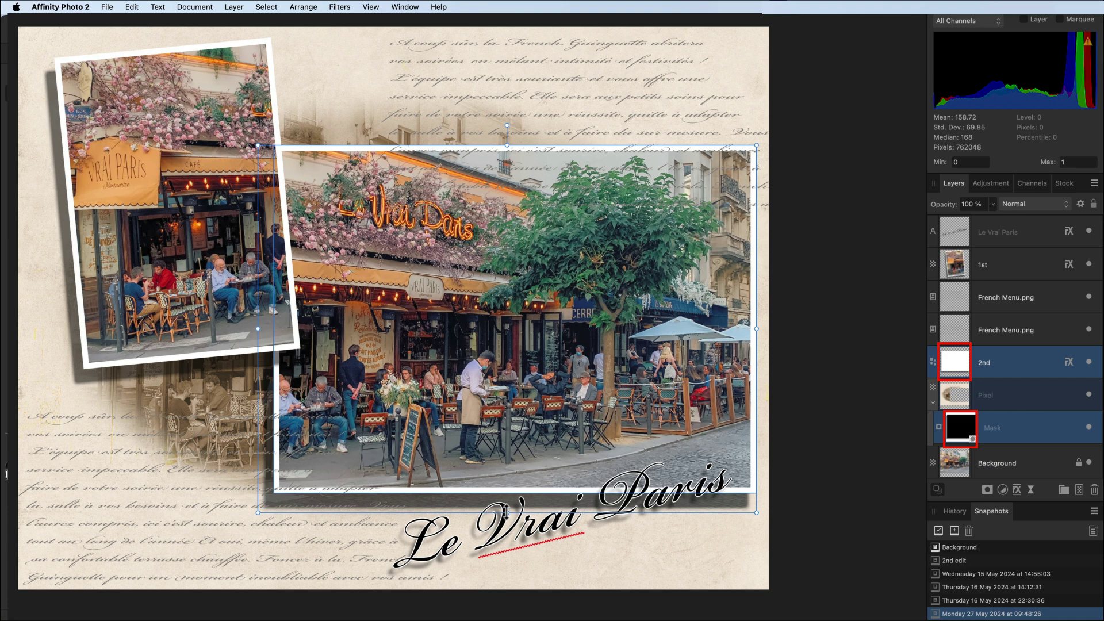
Stretch the large cafe frame down toward the page bottom and widen it leftward
drag(505, 513, 502, 589)
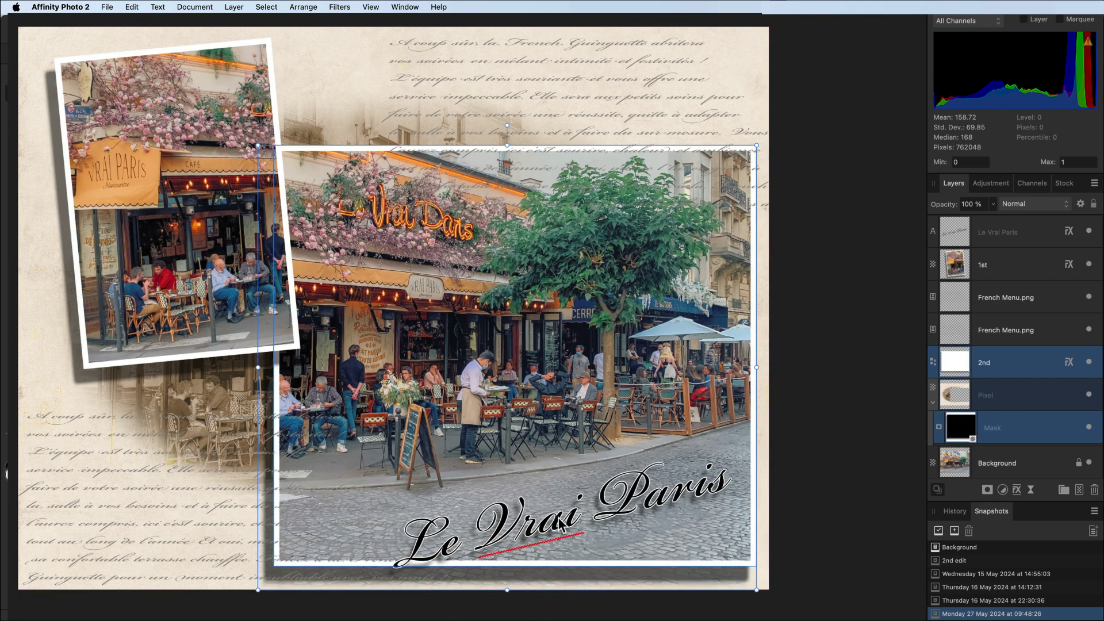
drag(560, 524, 565, 523)
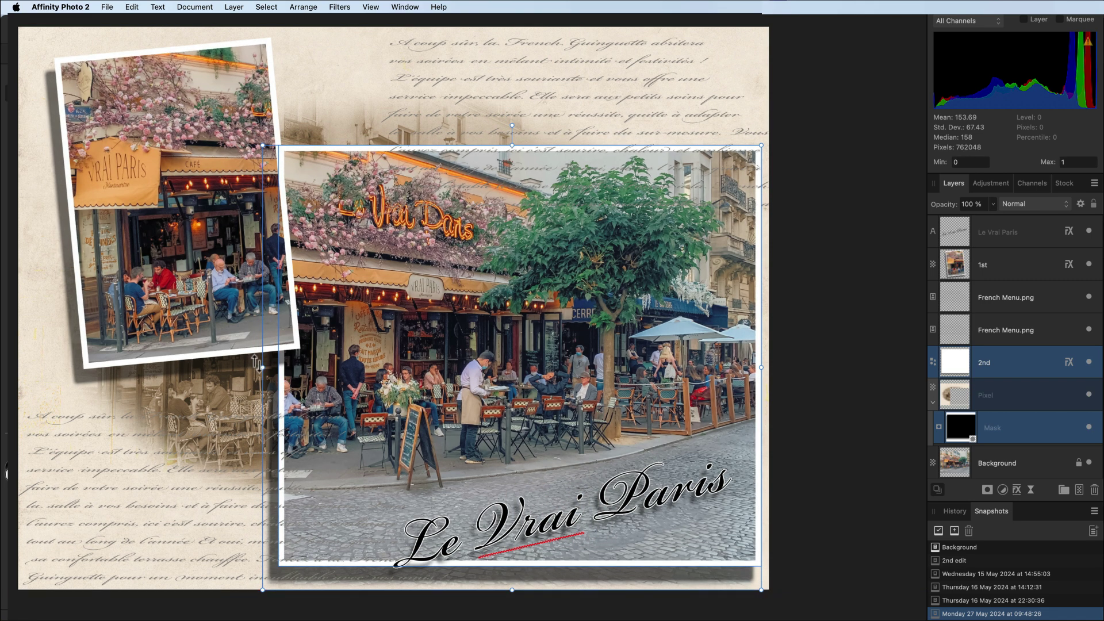
drag(262, 370, 246, 369)
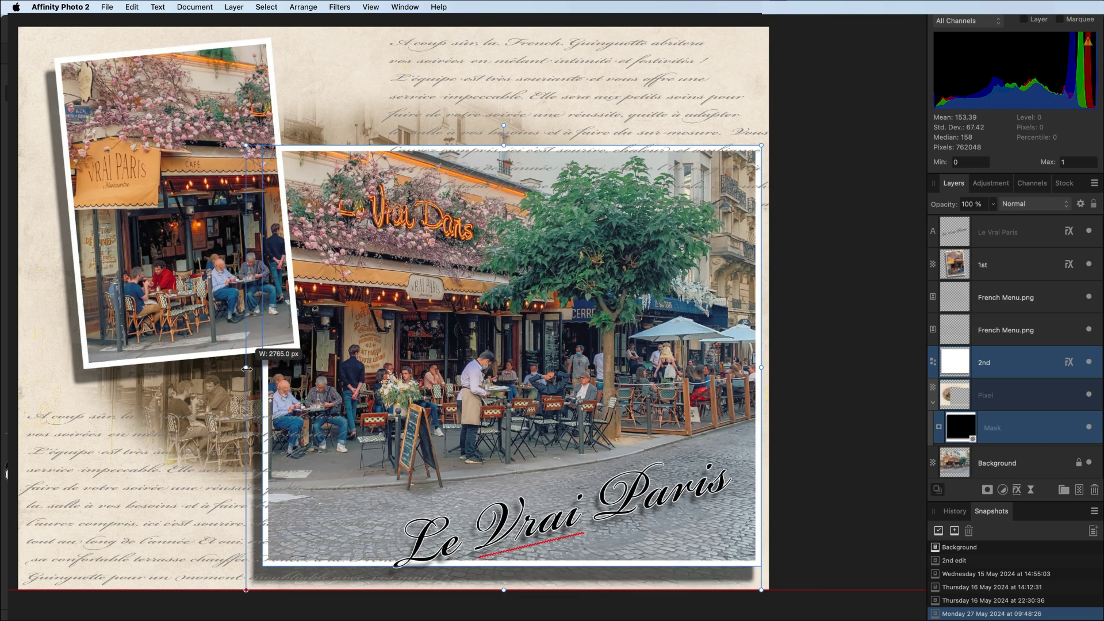
Rotate 'Le Vrai Paris' nearly level over the cobbles and review its Outline layer effect
click(1021, 232)
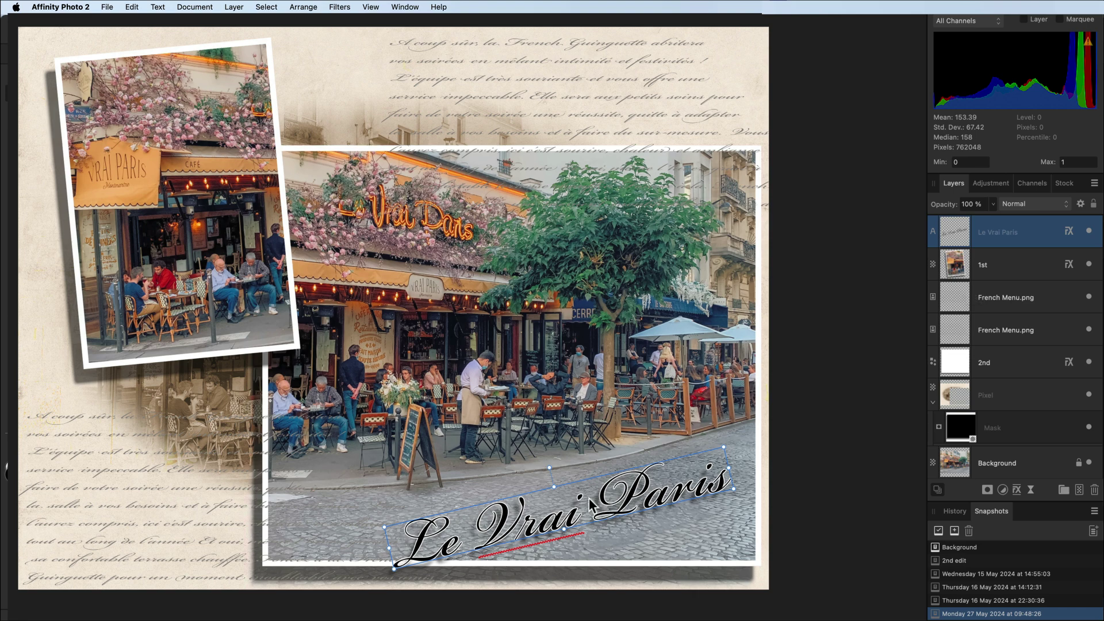
drag(589, 498, 591, 481)
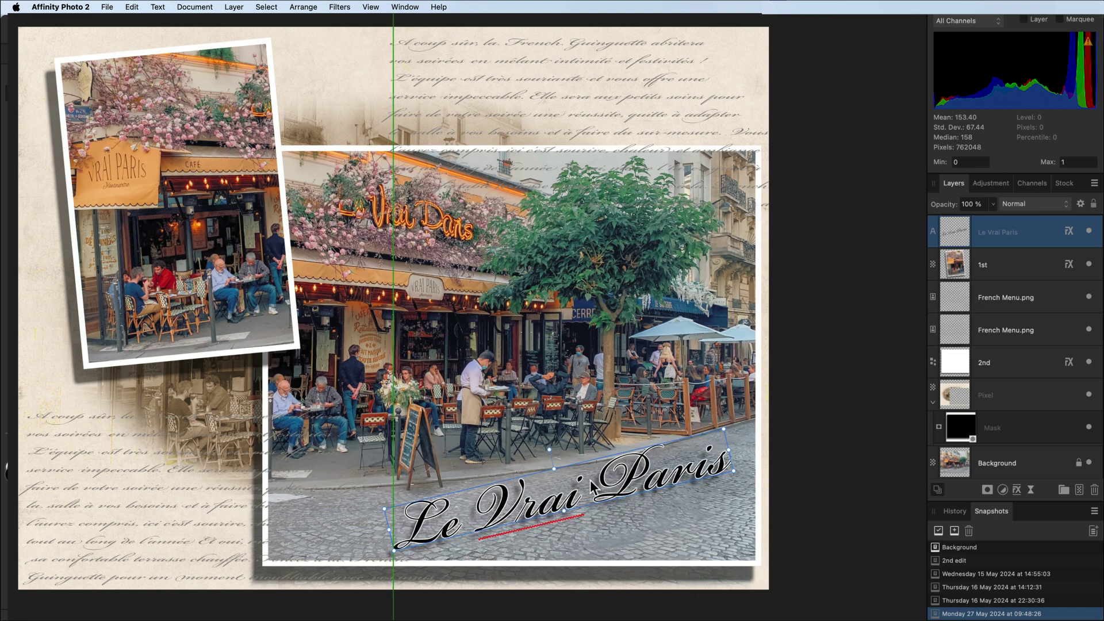
drag(549, 449, 554, 452)
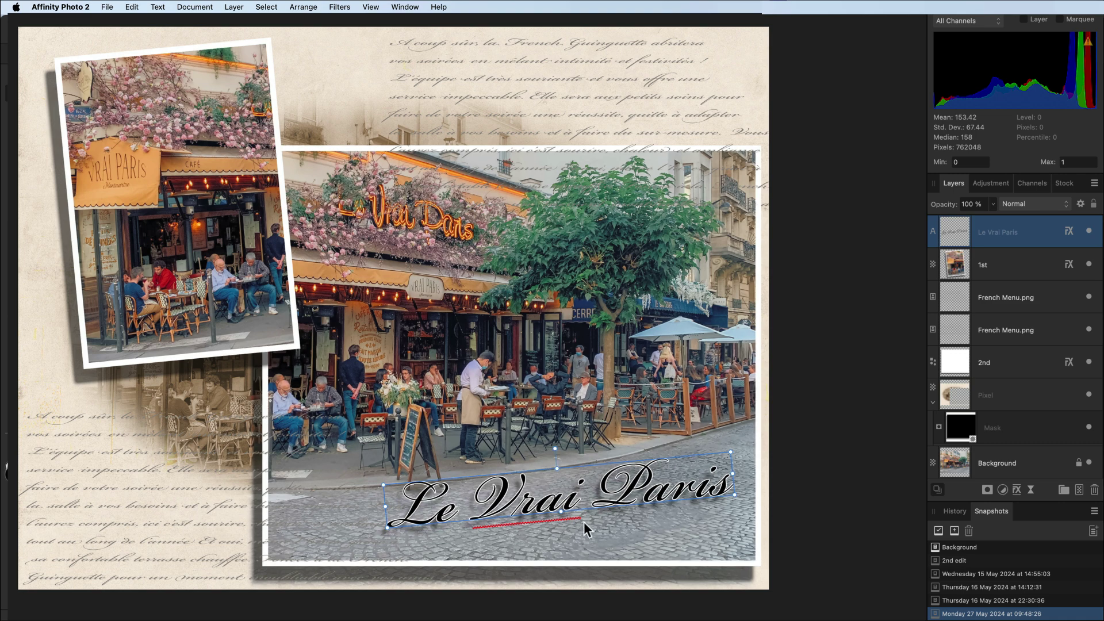
drag(599, 493, 602, 501)
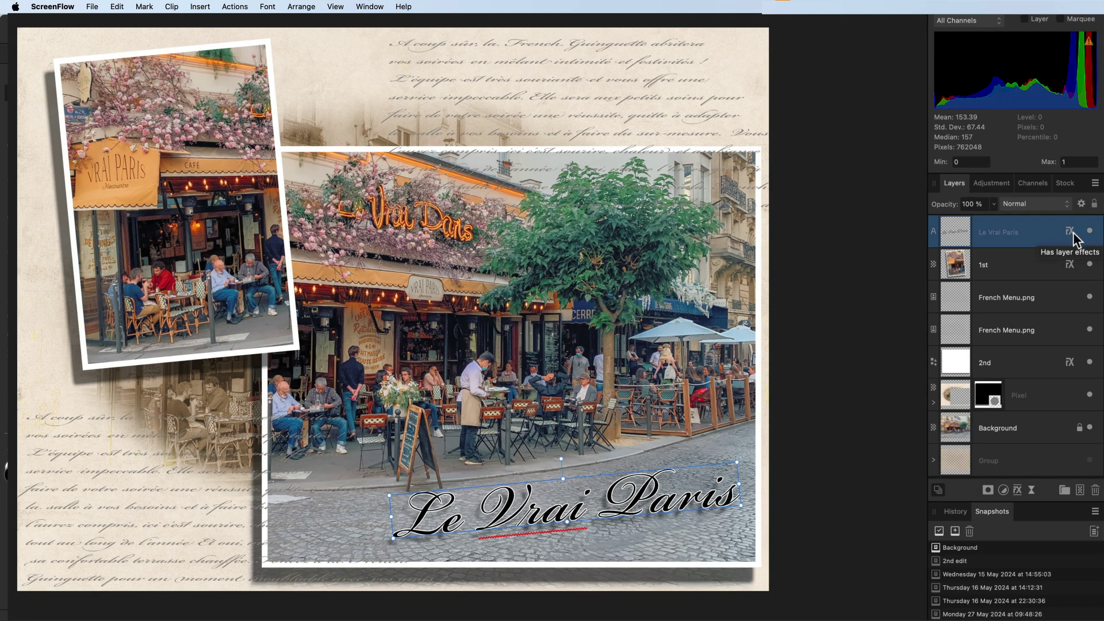
click(1070, 232)
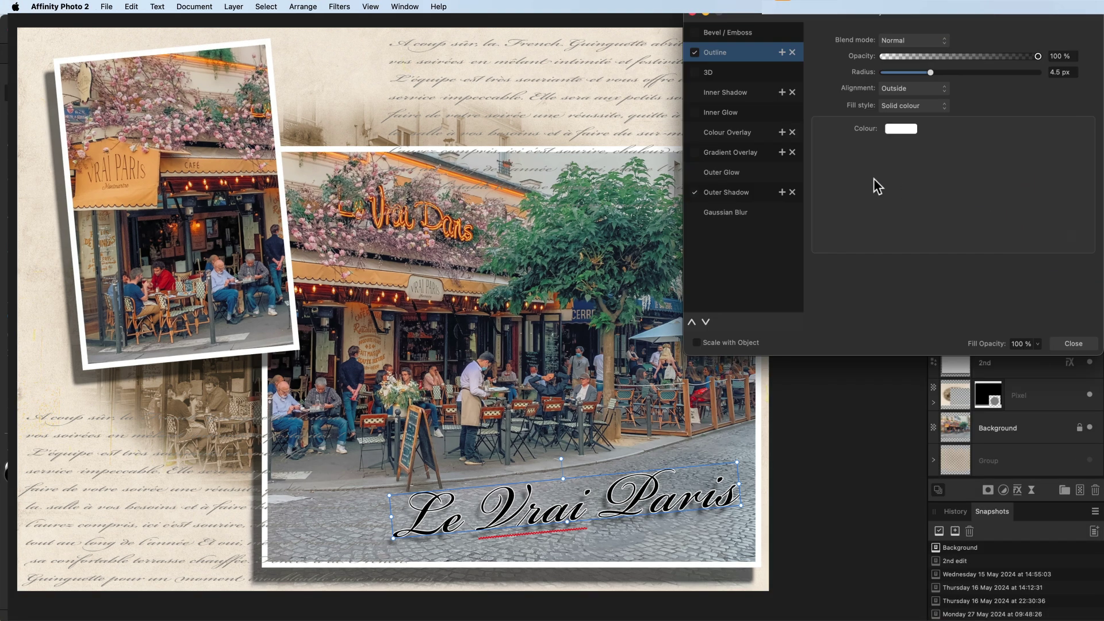
mouse_move(743, 151)
click(693, 13)
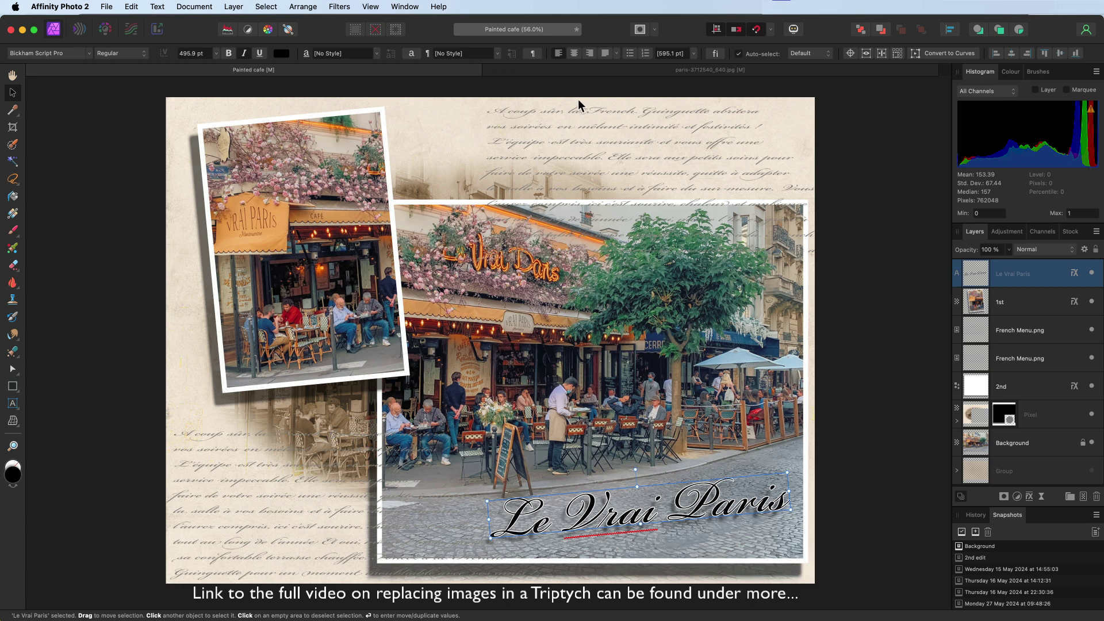
Copy the whole paris-3712540_640.jpg Eiffel Tower image and return to the Painted cafe document
mouse_move(710, 69)
click(582, 70)
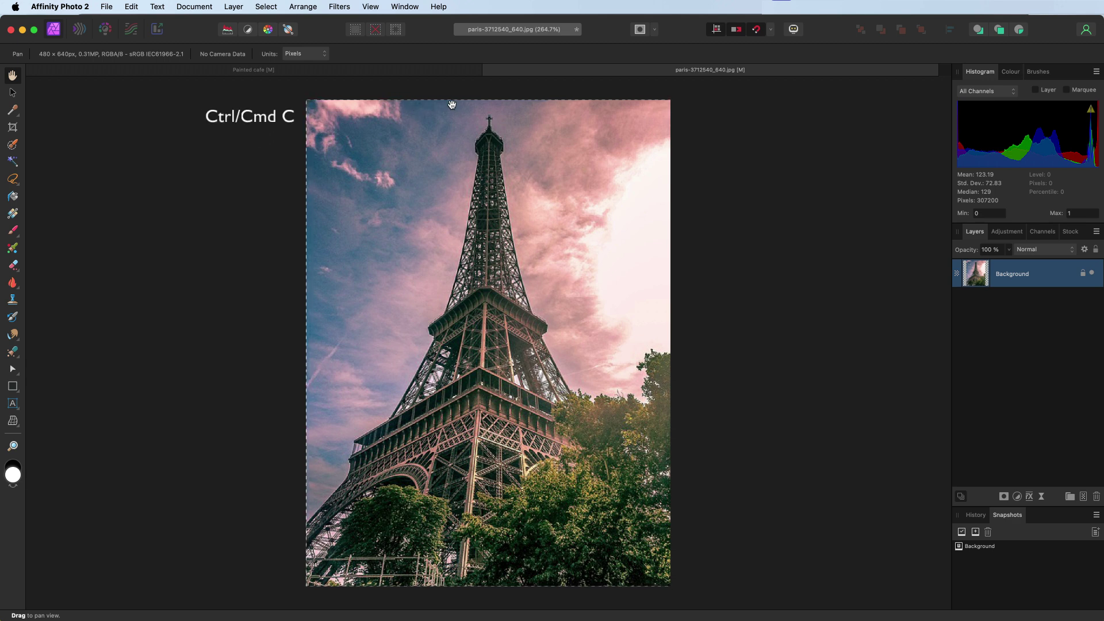
key(super+c)
click(202, 71)
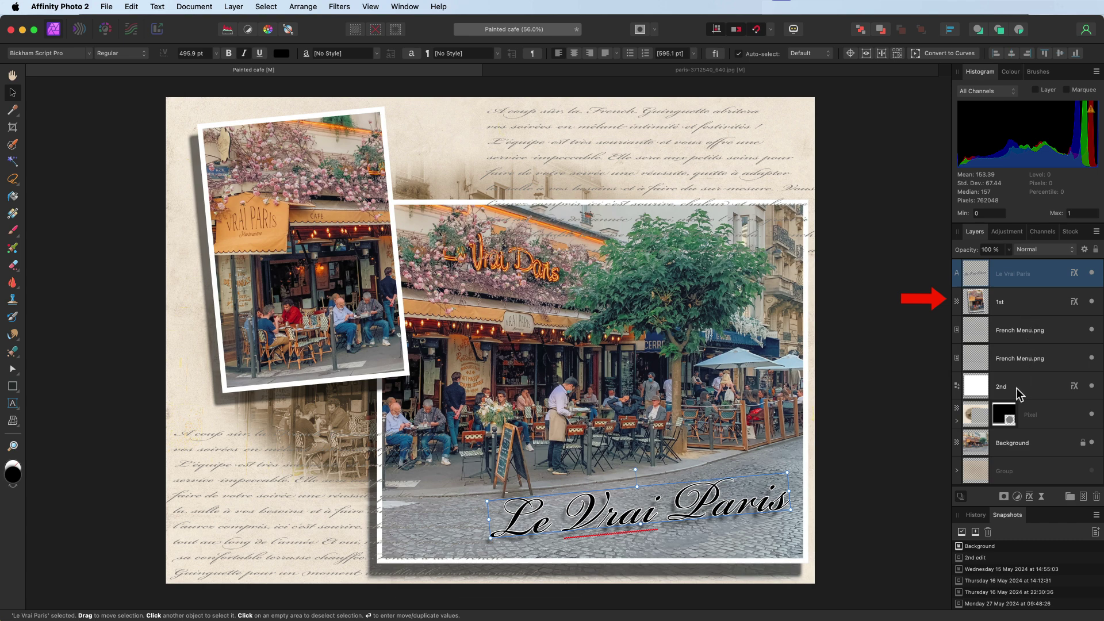
Paste the Eiffel Tower photo inside the tilted top-left frame layer '1st'
click(1011, 304)
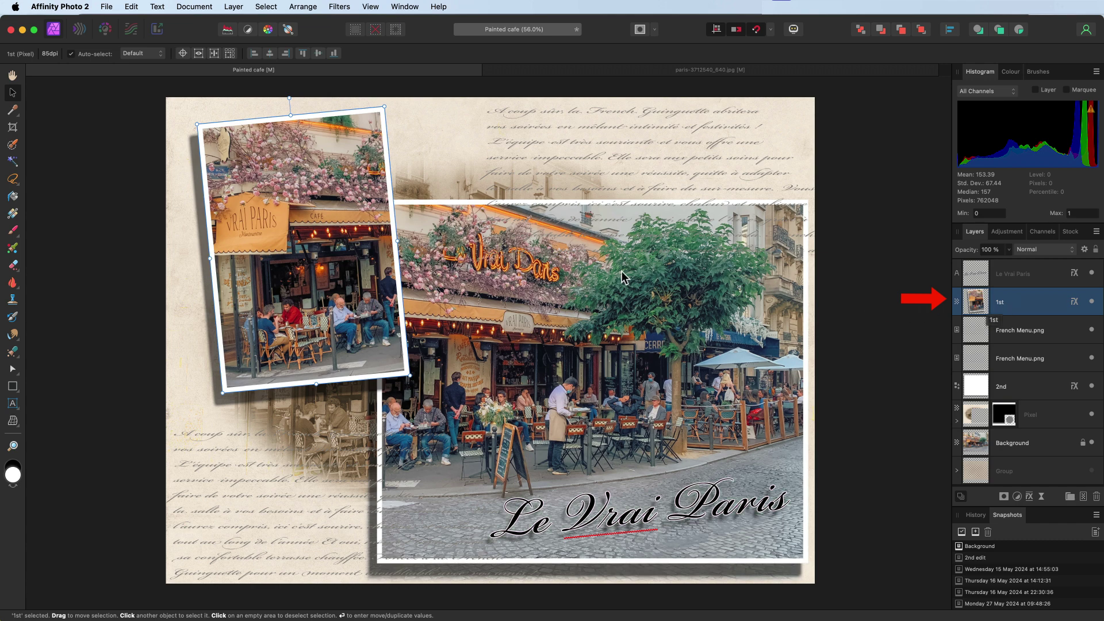
click(125, 7)
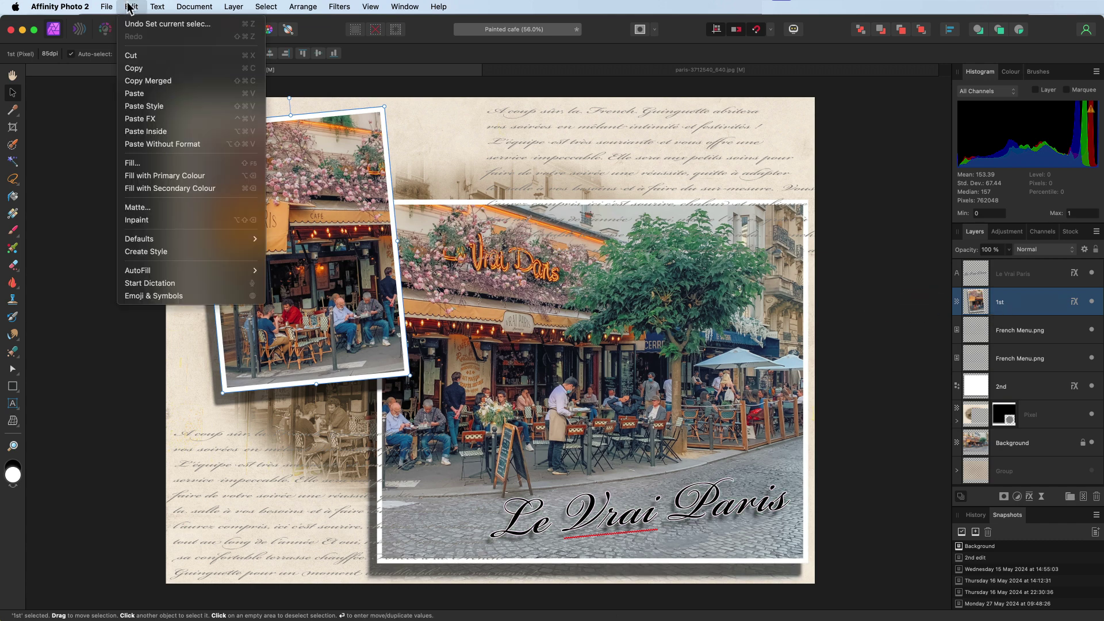
click(132, 134)
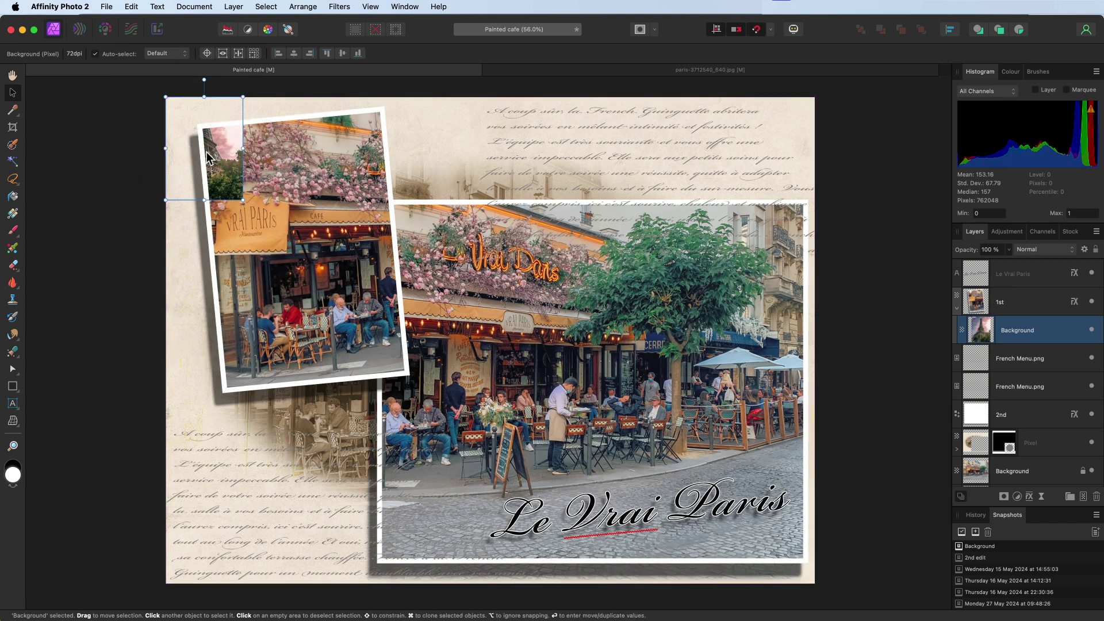
Reposition, tilt and enlarge the Eiffel photo to fill the frame
drag(207, 158, 246, 185)
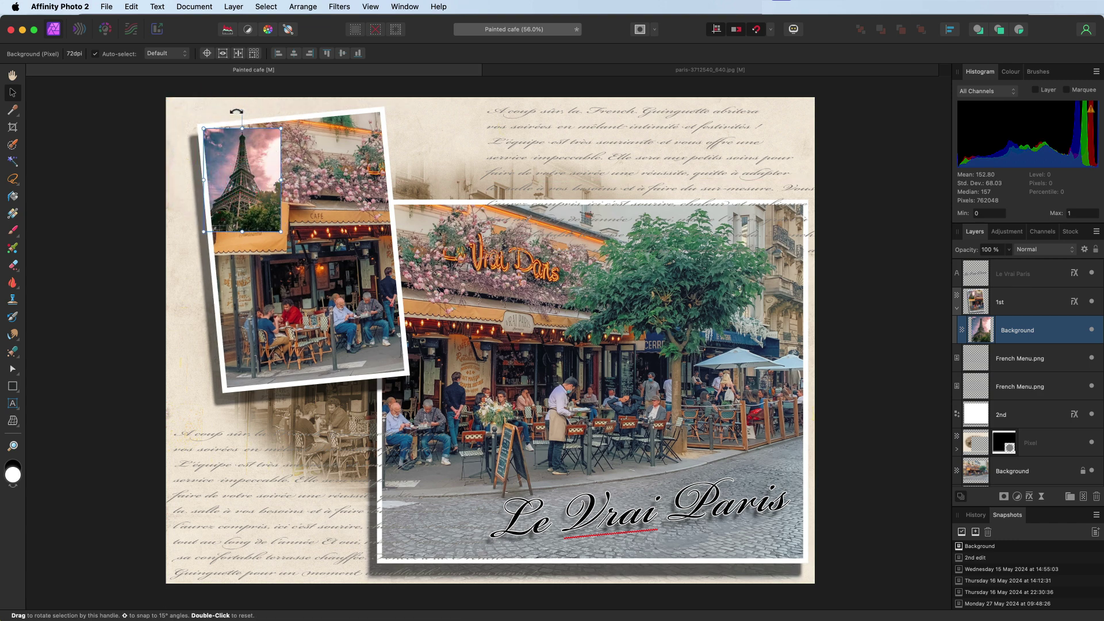
drag(236, 111, 234, 111)
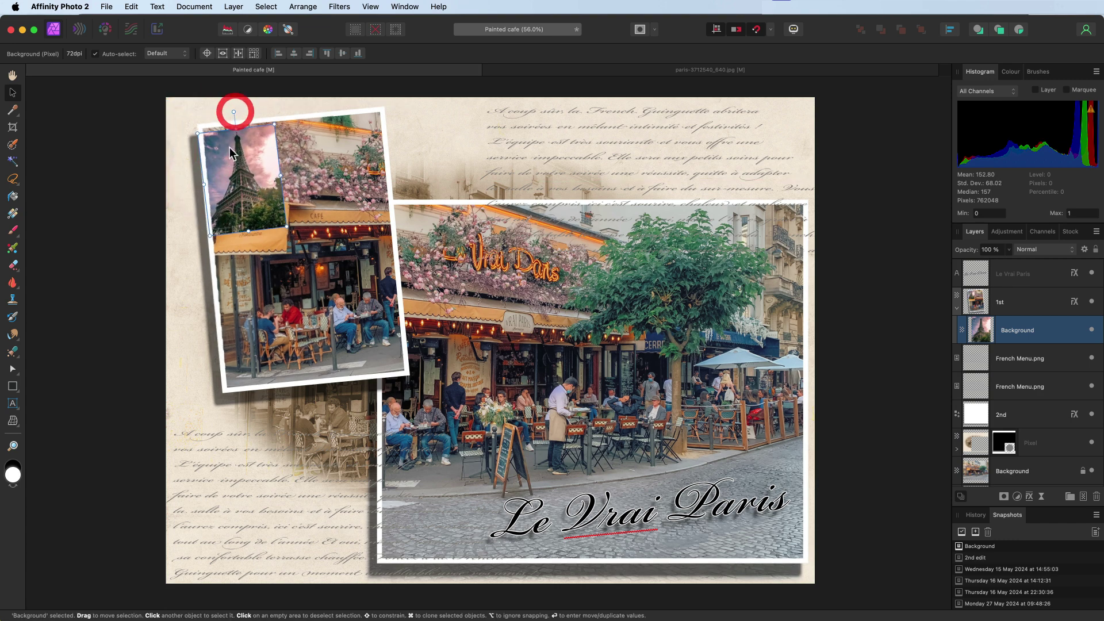
drag(232, 159, 232, 152)
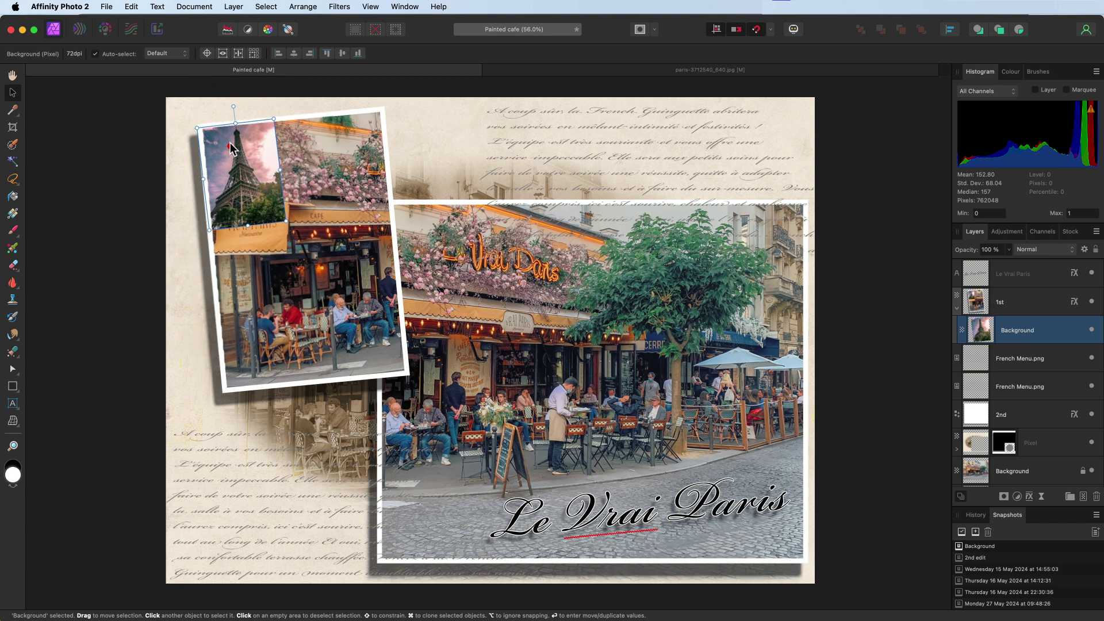
drag(234, 107, 235, 110)
drag(286, 221, 409, 344)
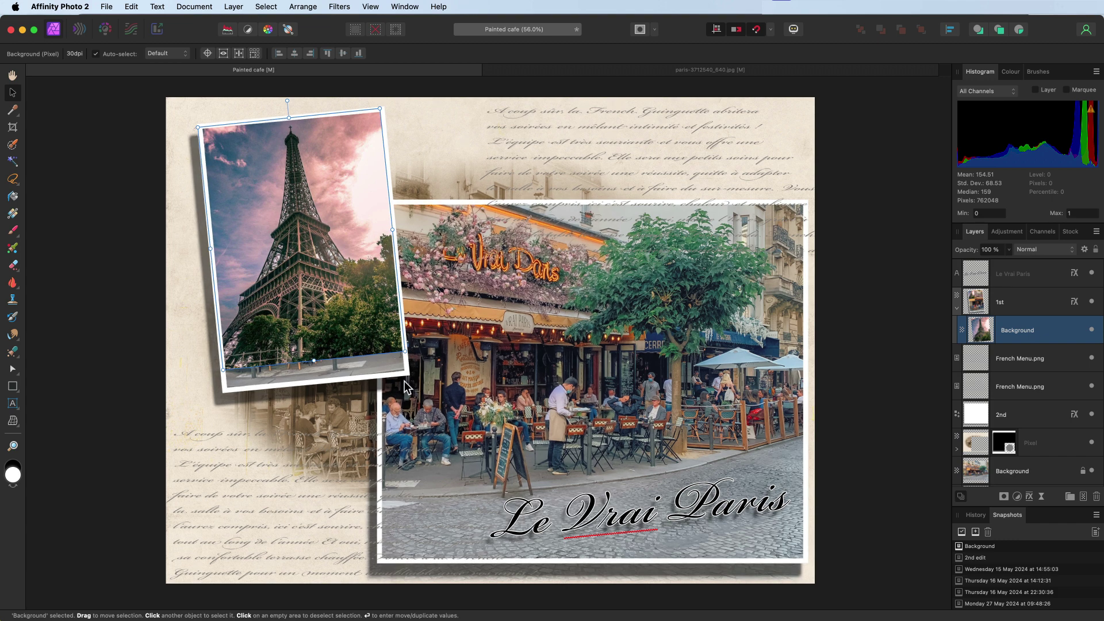
Shorten the tilted '1st' frame from its bottom and stretch the Eiffel photo down to fill it
click(1001, 307)
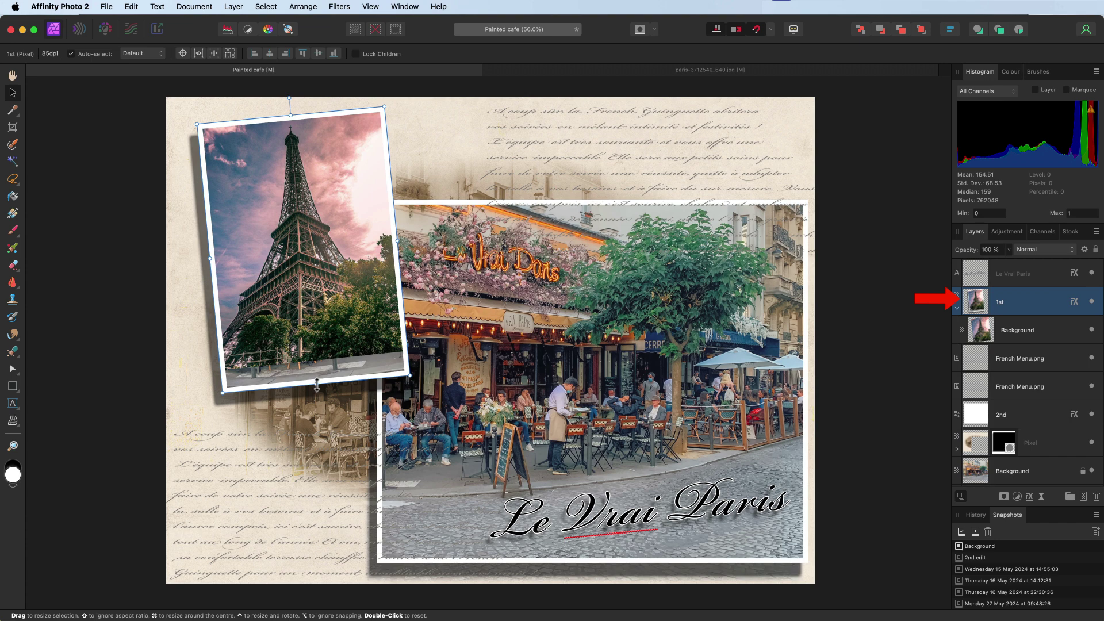
mouse_move(317, 385)
mouse_down()
mouse_move(314, 370)
mouse_move(339, 374)
mouse_up()
click(1003, 332)
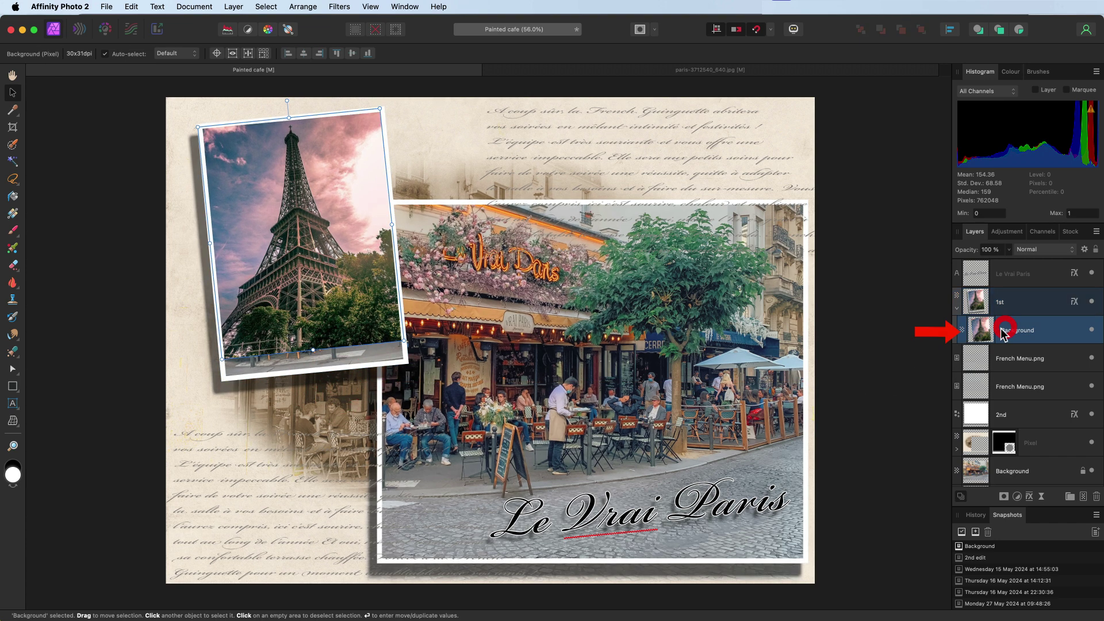
drag(311, 348, 316, 372)
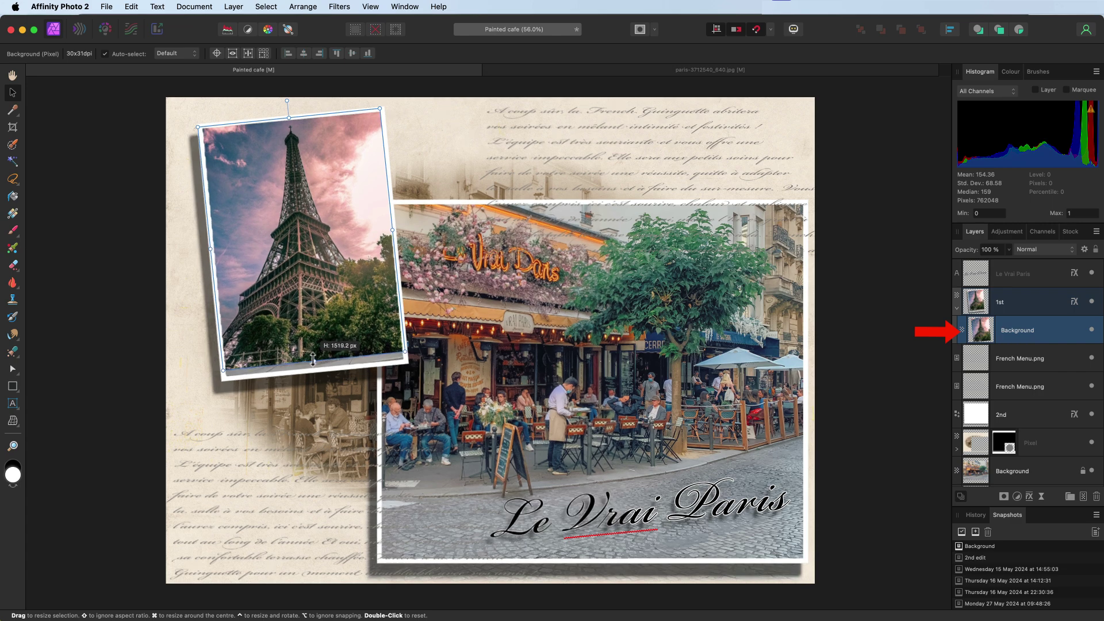